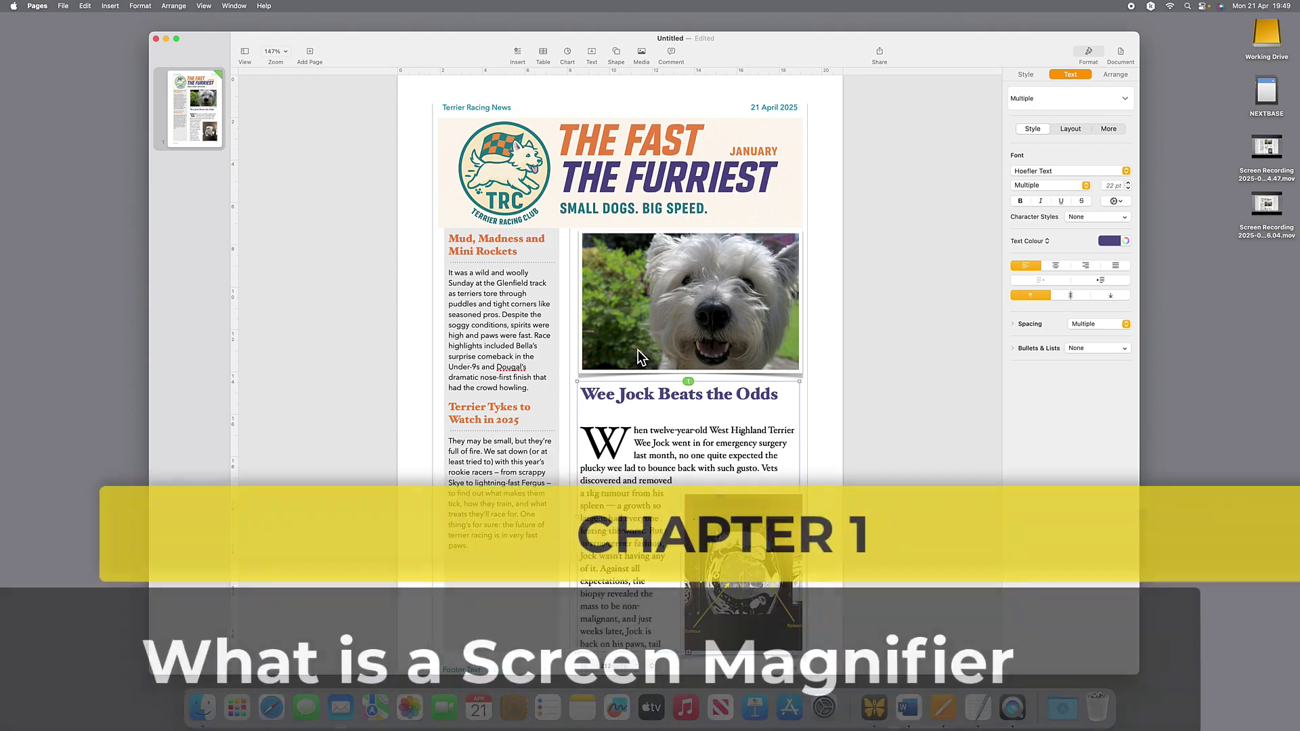
Scroll the 264% newsletter up to the Terrier Racing News header and THE FAST THE FURRIEST masthead
{"action": "scroll", "coordinate": [638, 351], "scroll_direction": "up", "scroll_amount": 5}
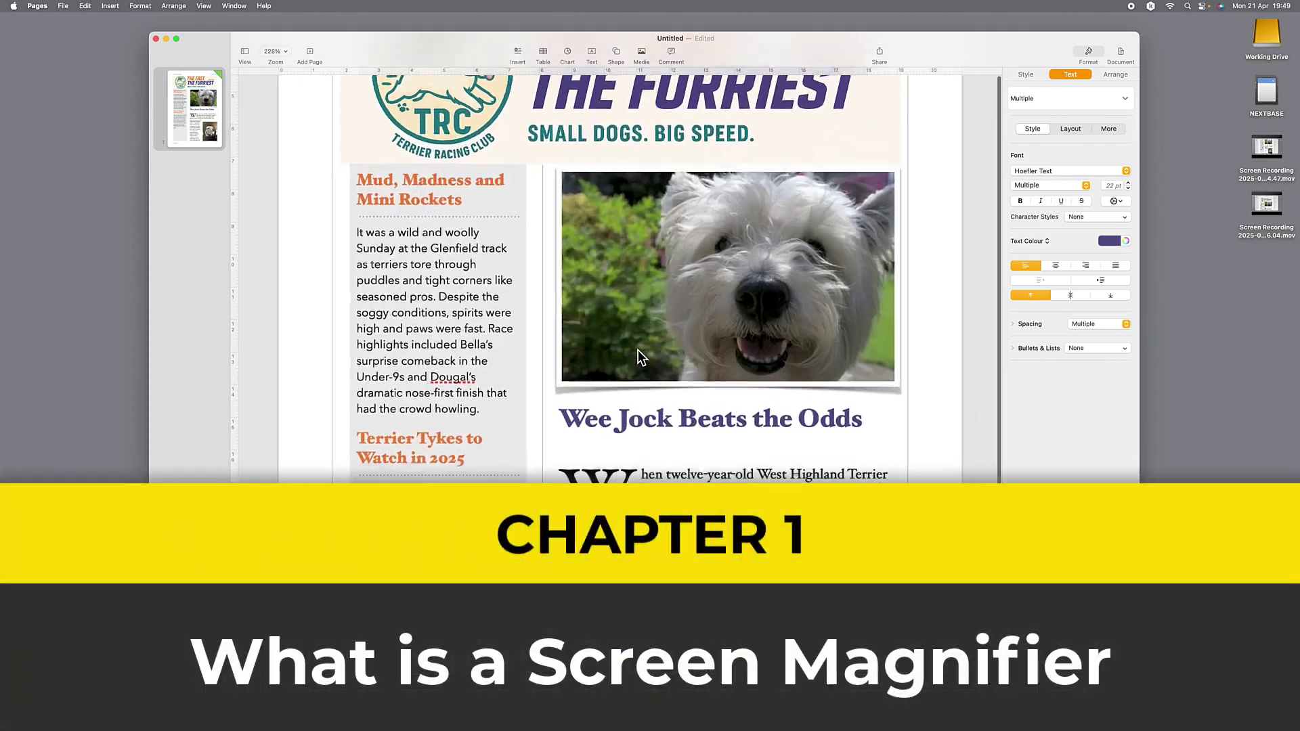
{"action": "scroll", "coordinate": [637, 351], "scroll_direction": "up", "scroll_amount": 3}
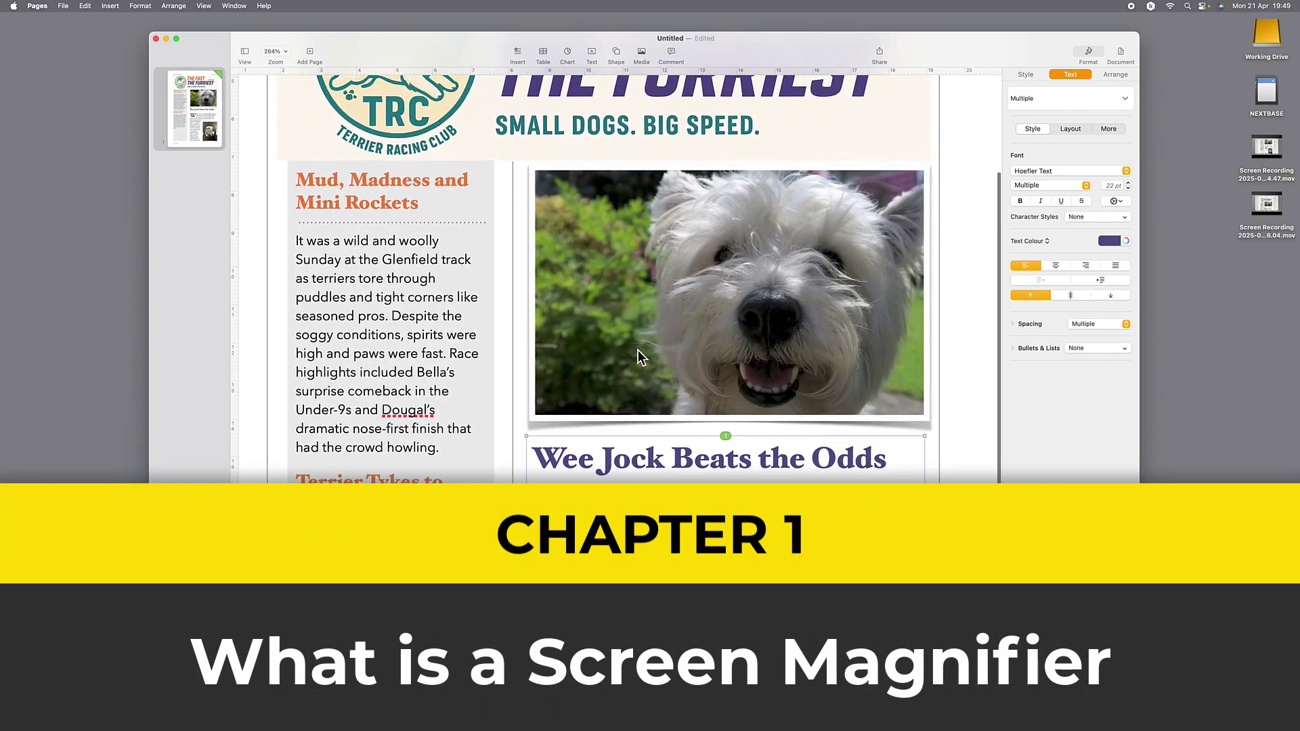
{"action": "scroll", "coordinate": [638, 350], "scroll_direction": "up", "scroll_amount": 3}
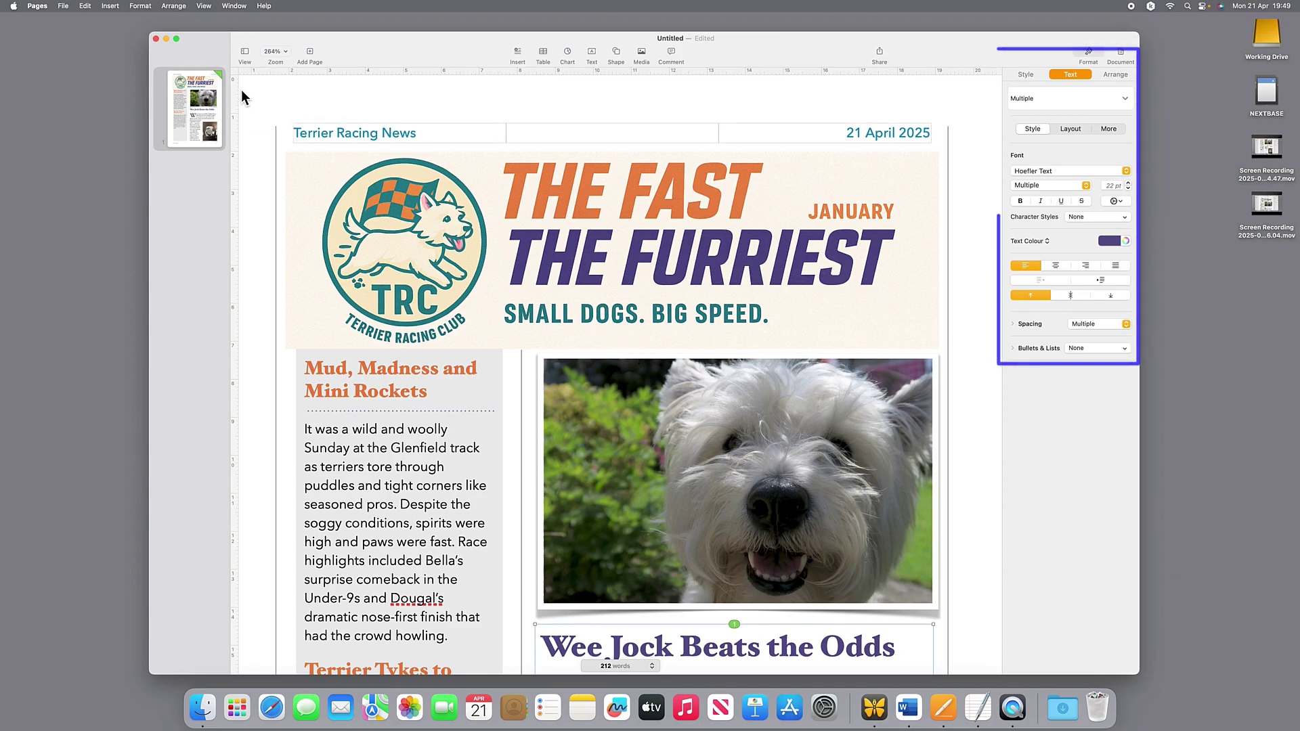
Open and dismiss the Arrange menu, then zoom the newsletter out from 264% to 187%
{"action": "left_click", "coordinate": [173, 6]}
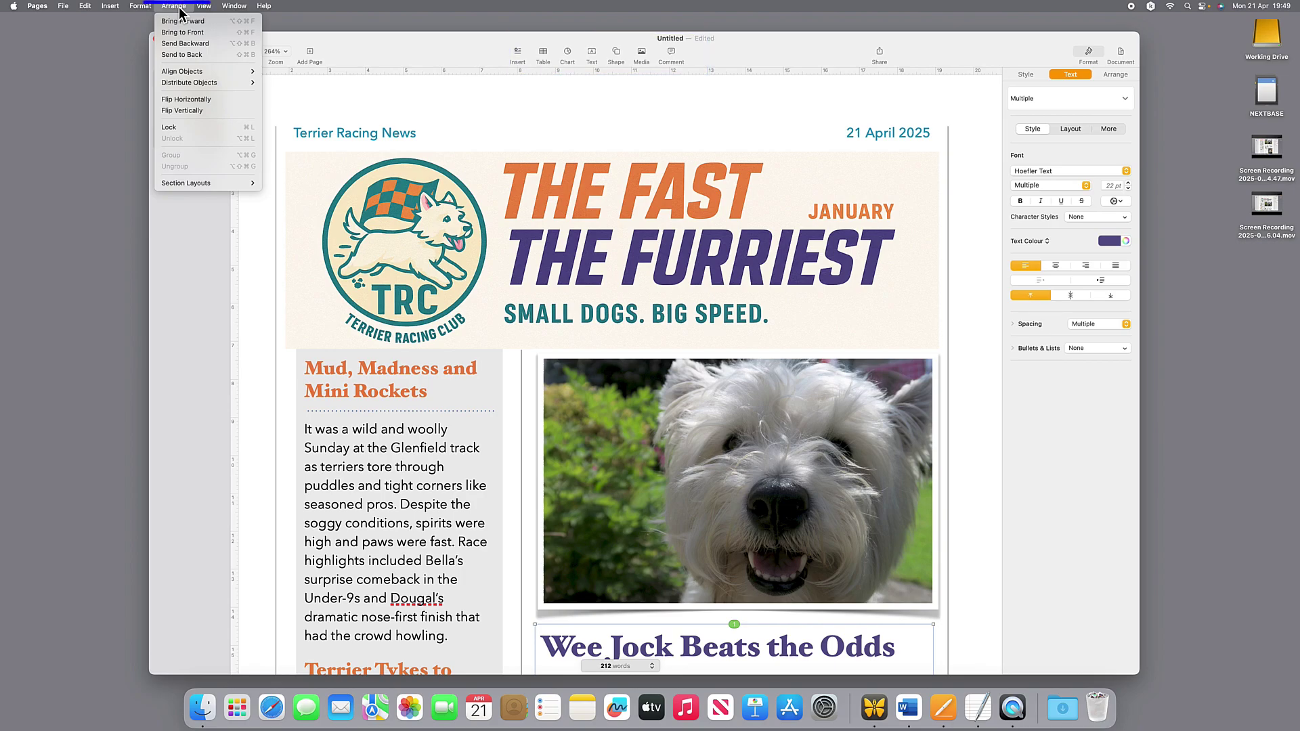
{"action": "left_click", "coordinate": [389, 276]}
{"action": "scroll", "coordinate": [505, 291], "scroll_direction": "down", "scroll_amount": 5}
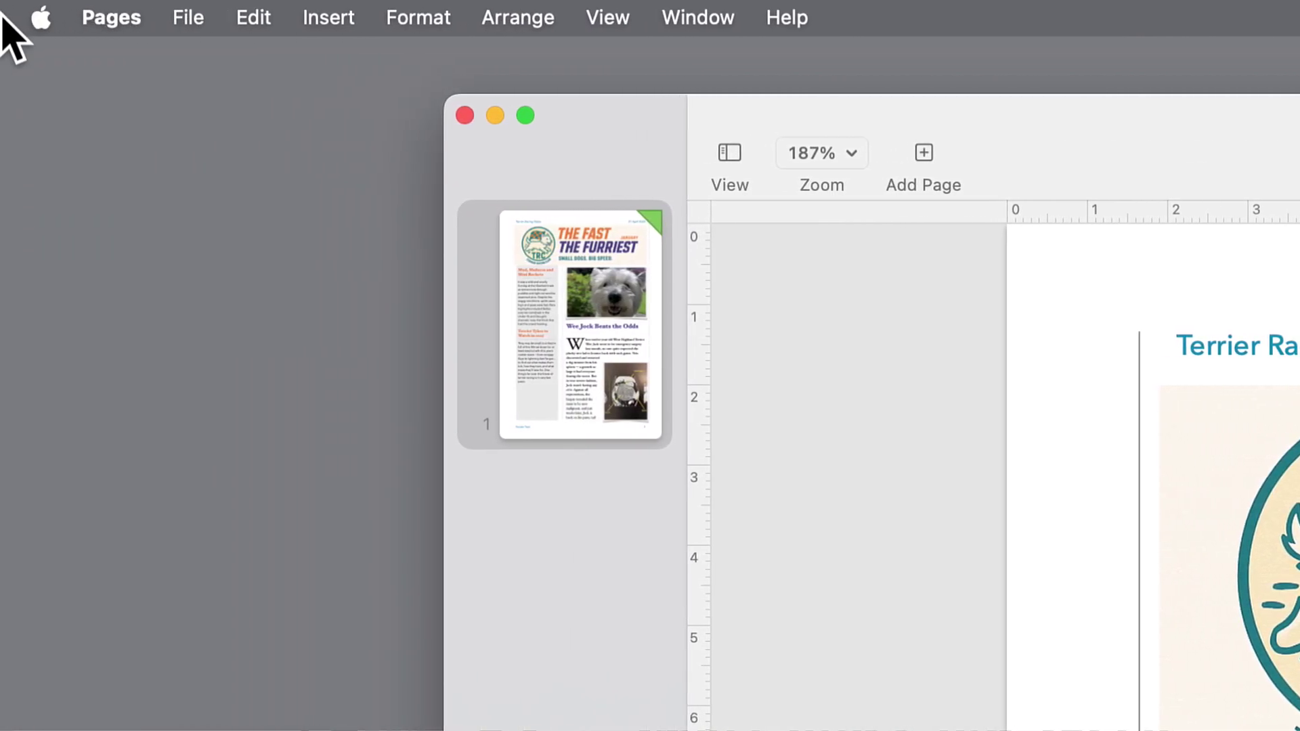
Open the File menu and dismiss it without closing the newsletter
{"action": "left_click", "coordinate": [177, 18]}
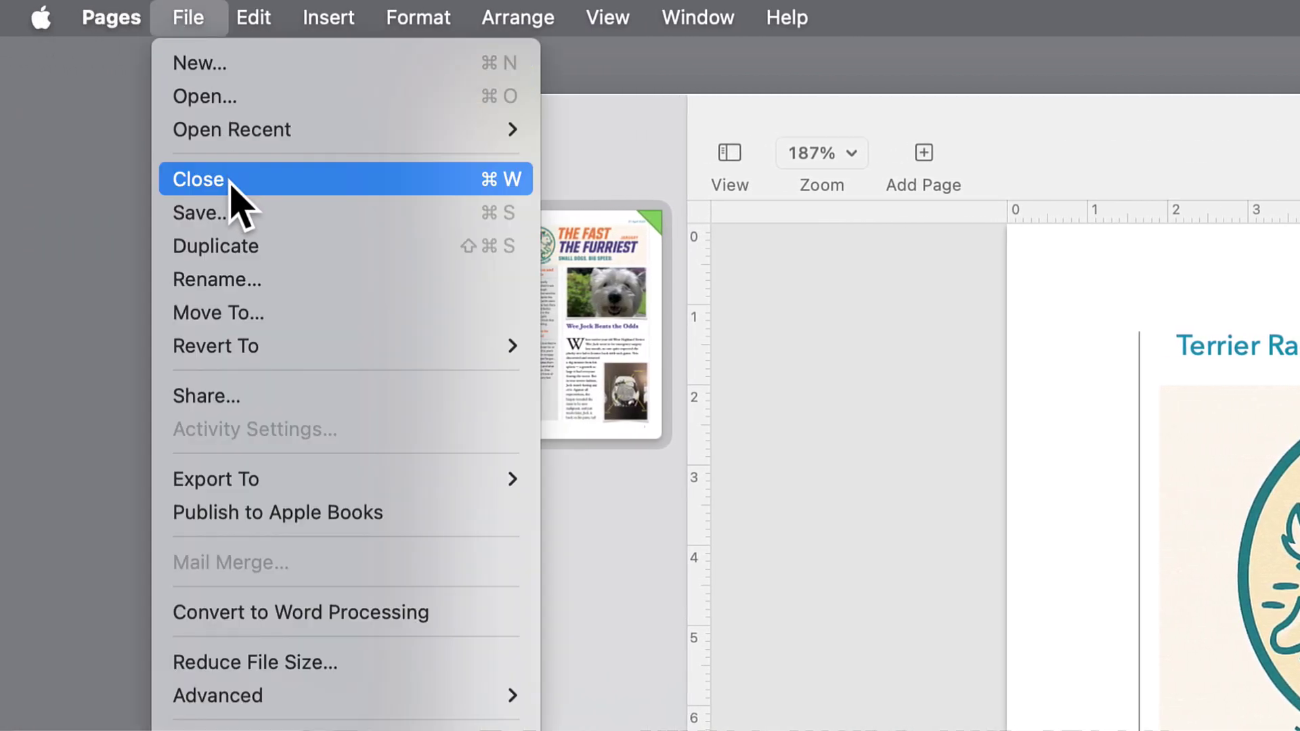
{"action": "left_click", "coordinate": [829, 257]}
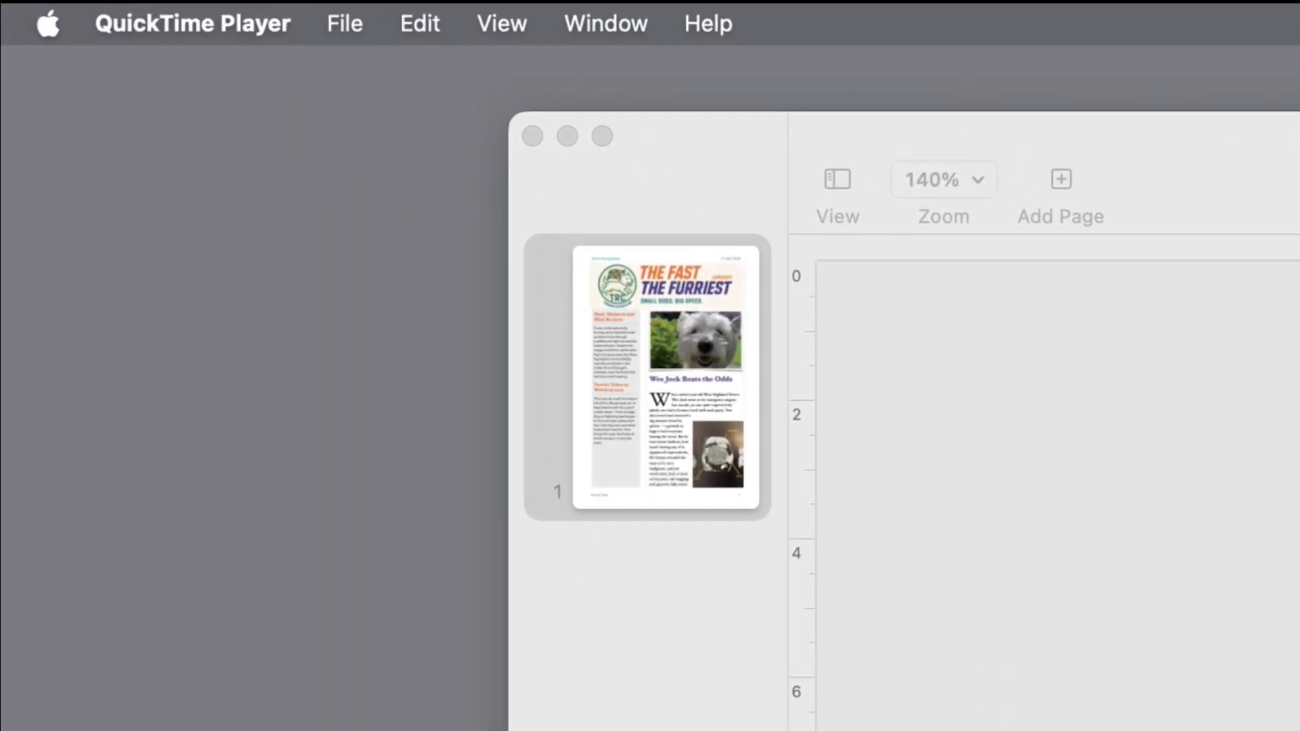
Launch System Settings from the Apple menu and go to the Displays pane
{"action": "left_click", "coordinate": [48, 24]}
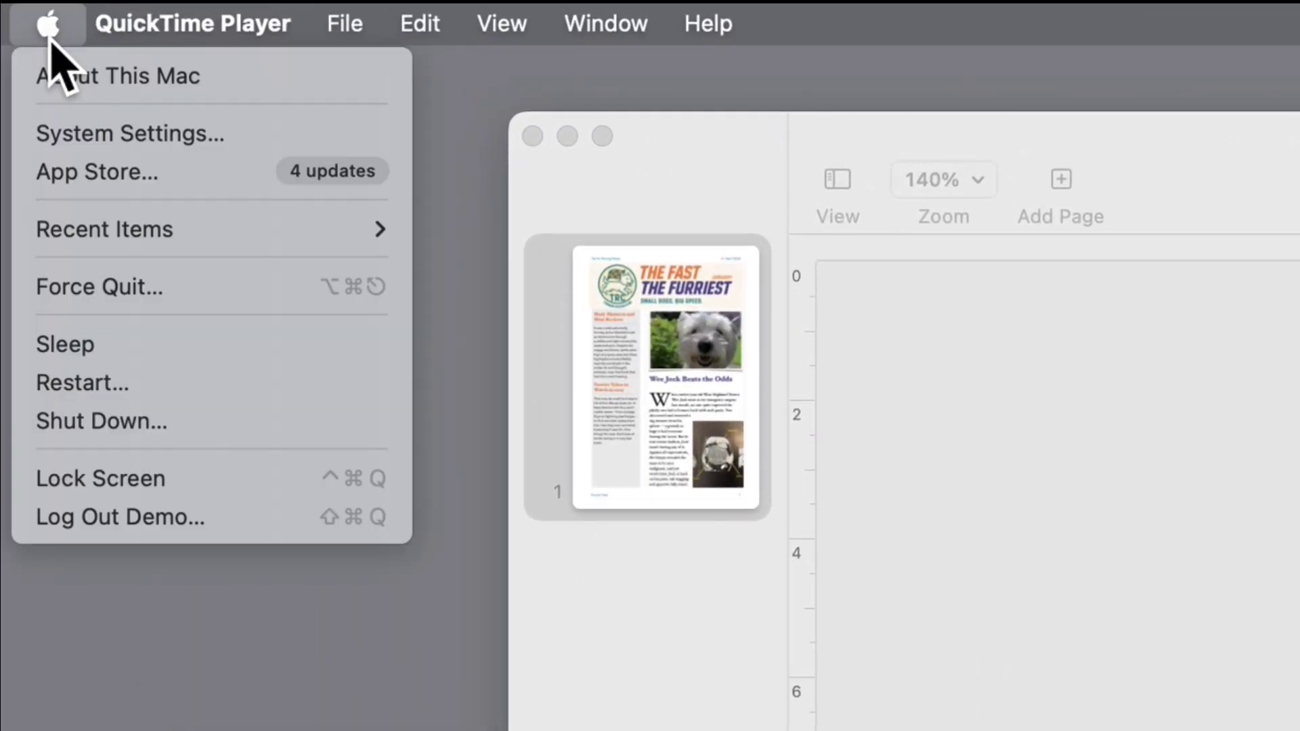
{"action": "left_click", "coordinate": [102, 136]}
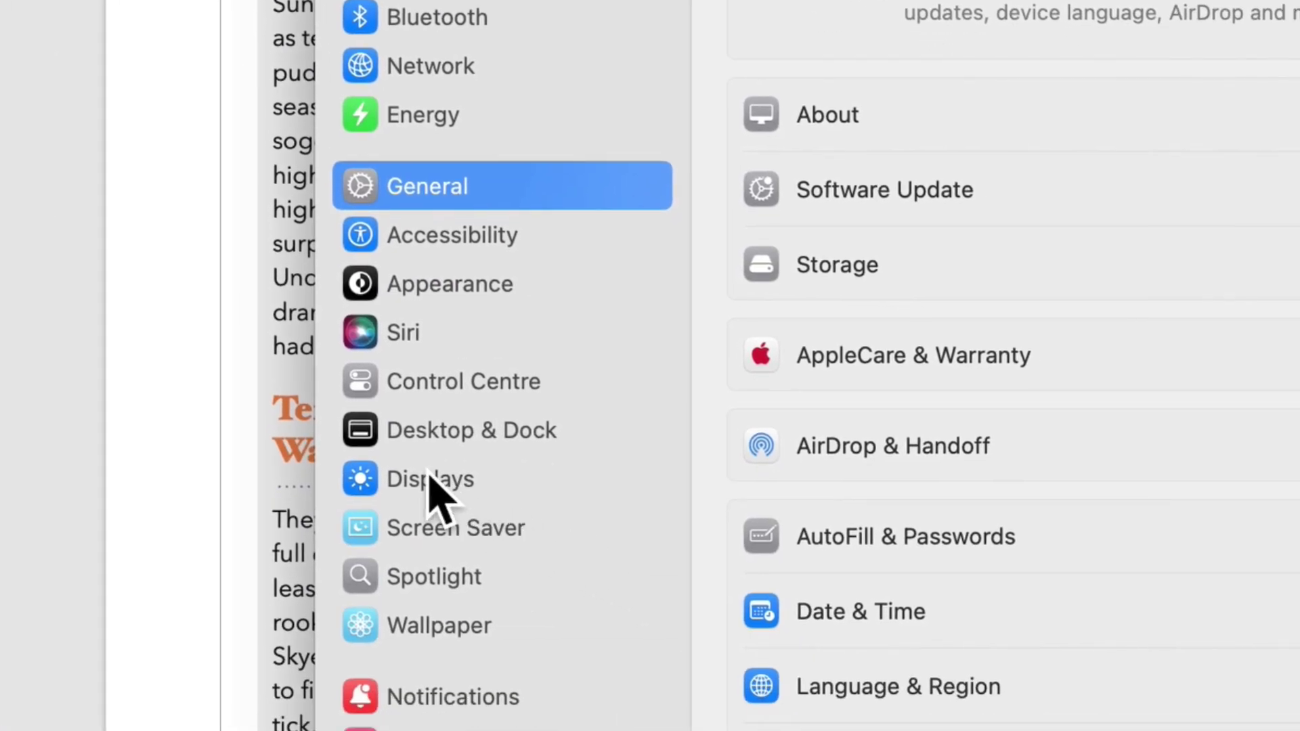
{"action": "left_click", "coordinate": [429, 489]}
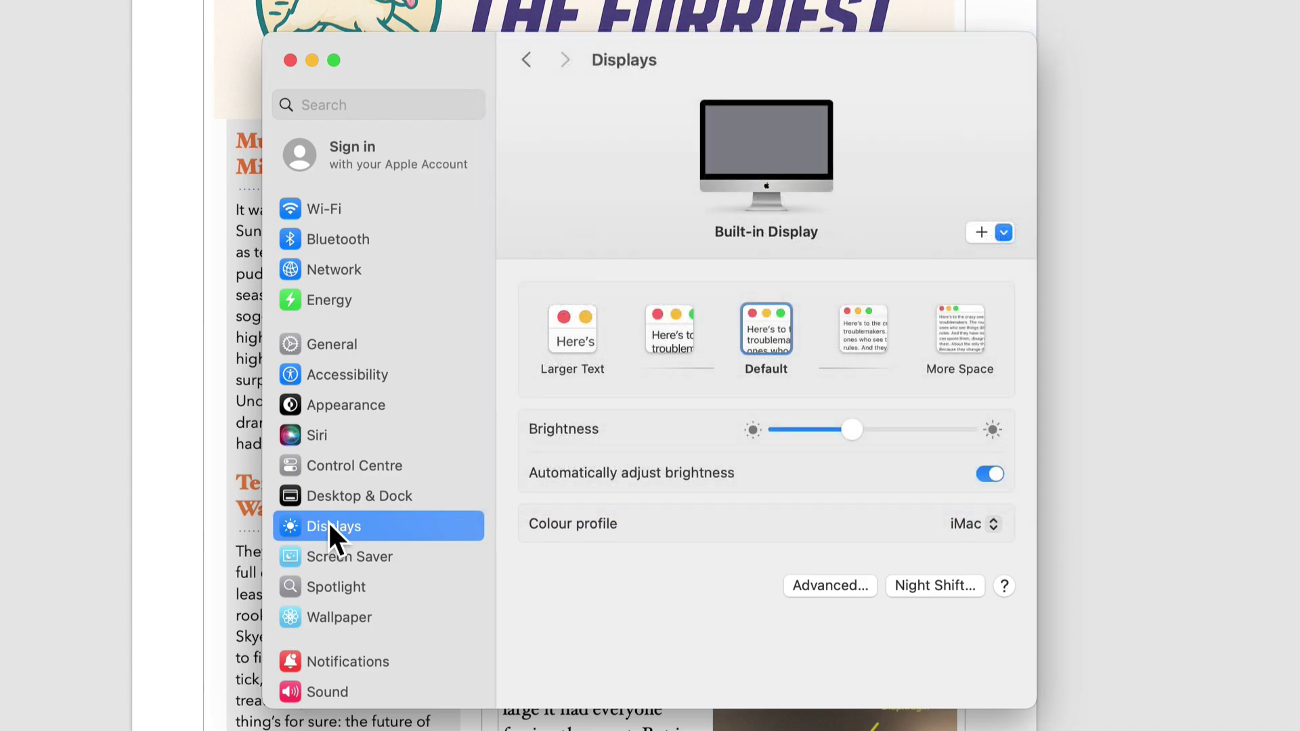
Try More Space and Larger Text, then set the built-in display to 2048 × 1152
{"action": "left_click", "coordinate": [956, 332]}
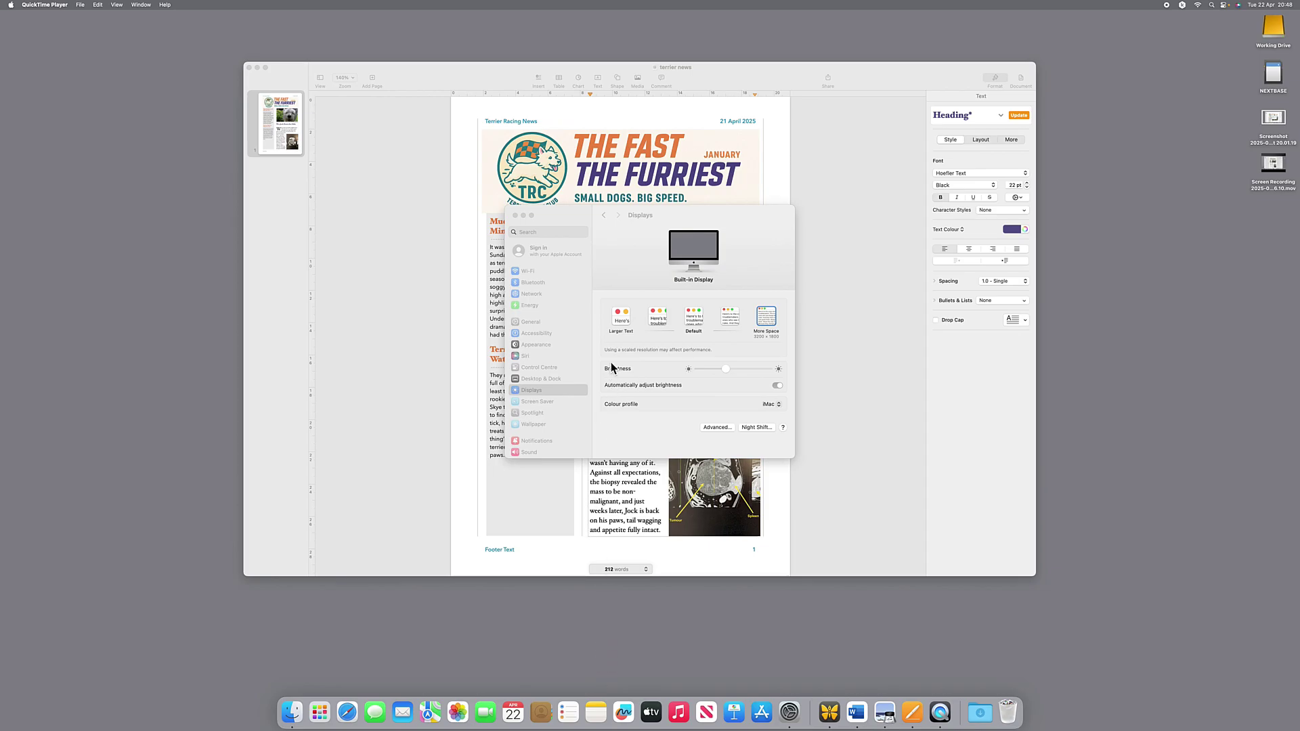
{"action": "left_click", "coordinate": [619, 326]}
{"action": "left_click", "coordinate": [619, 326]}
{"action": "key", "text": "Tab"}
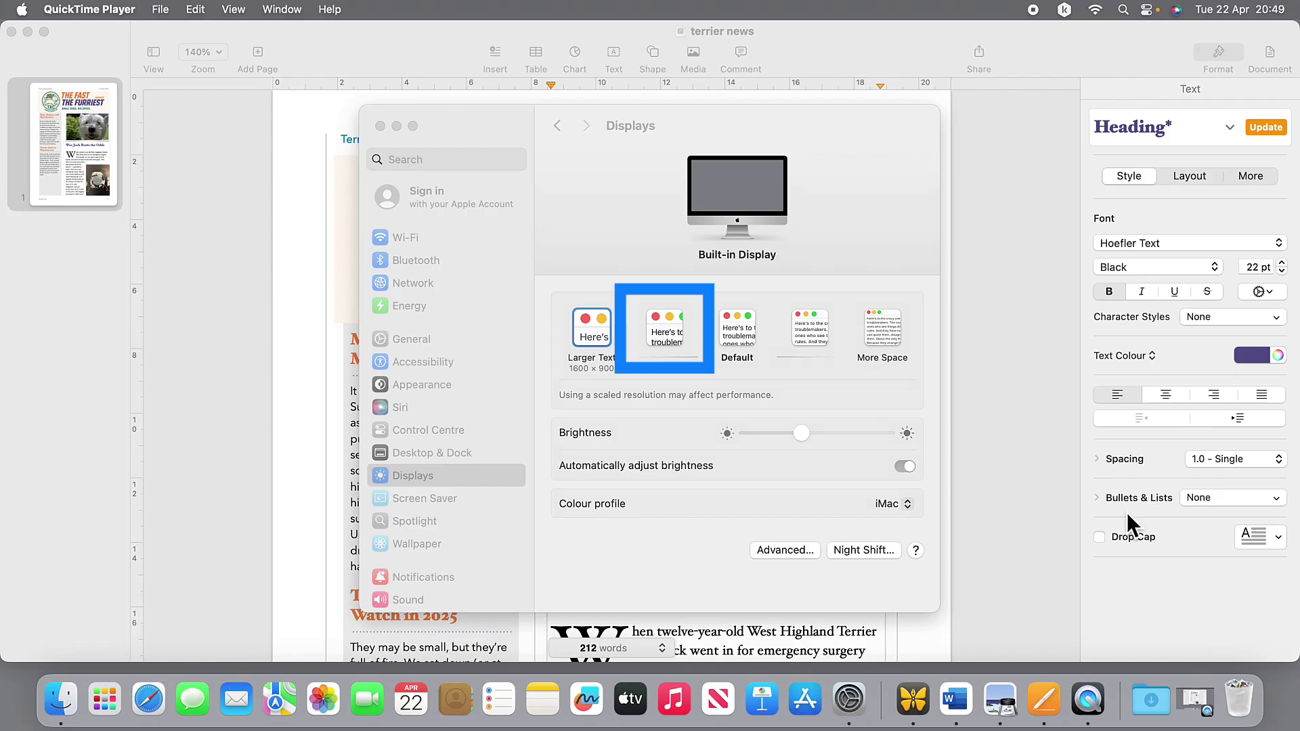
{"action": "left_click", "coordinate": [664, 336]}
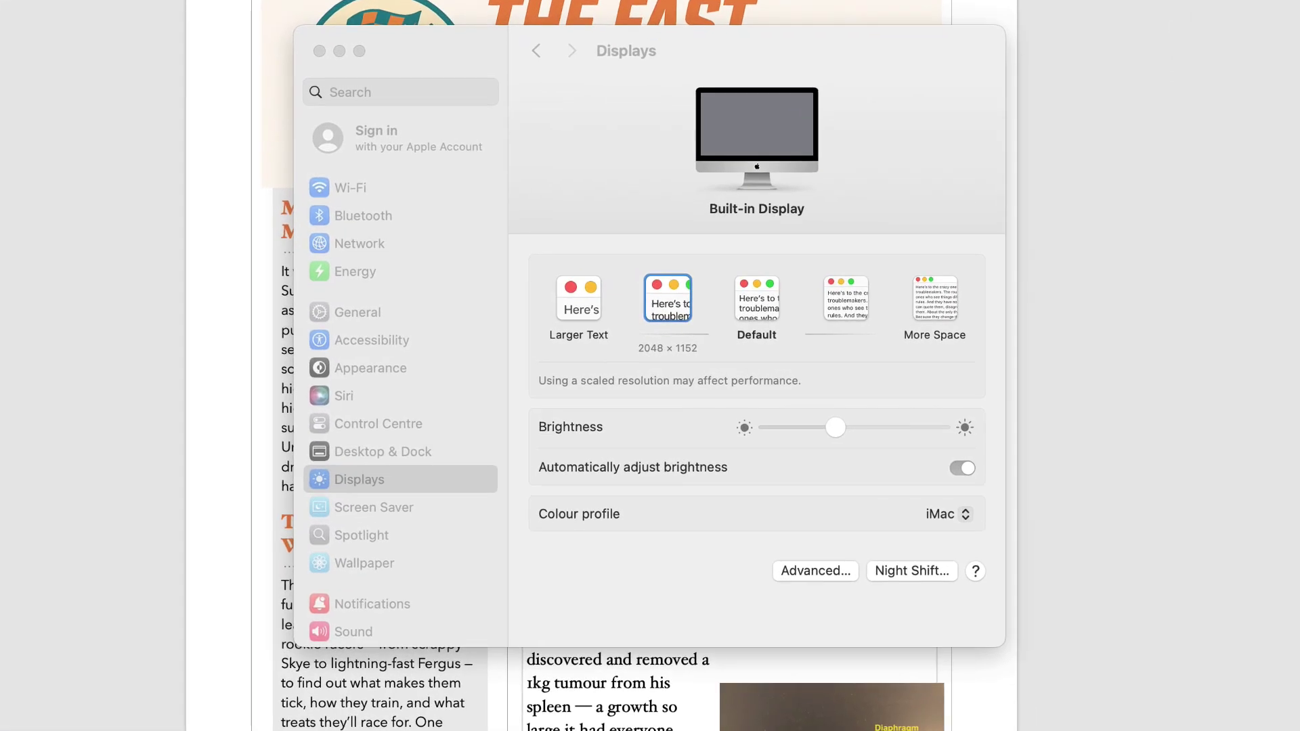
Turn on Show resolutions as list in the Advanced display settings and confirm with Done
{"action": "left_click", "coordinate": [816, 568]}
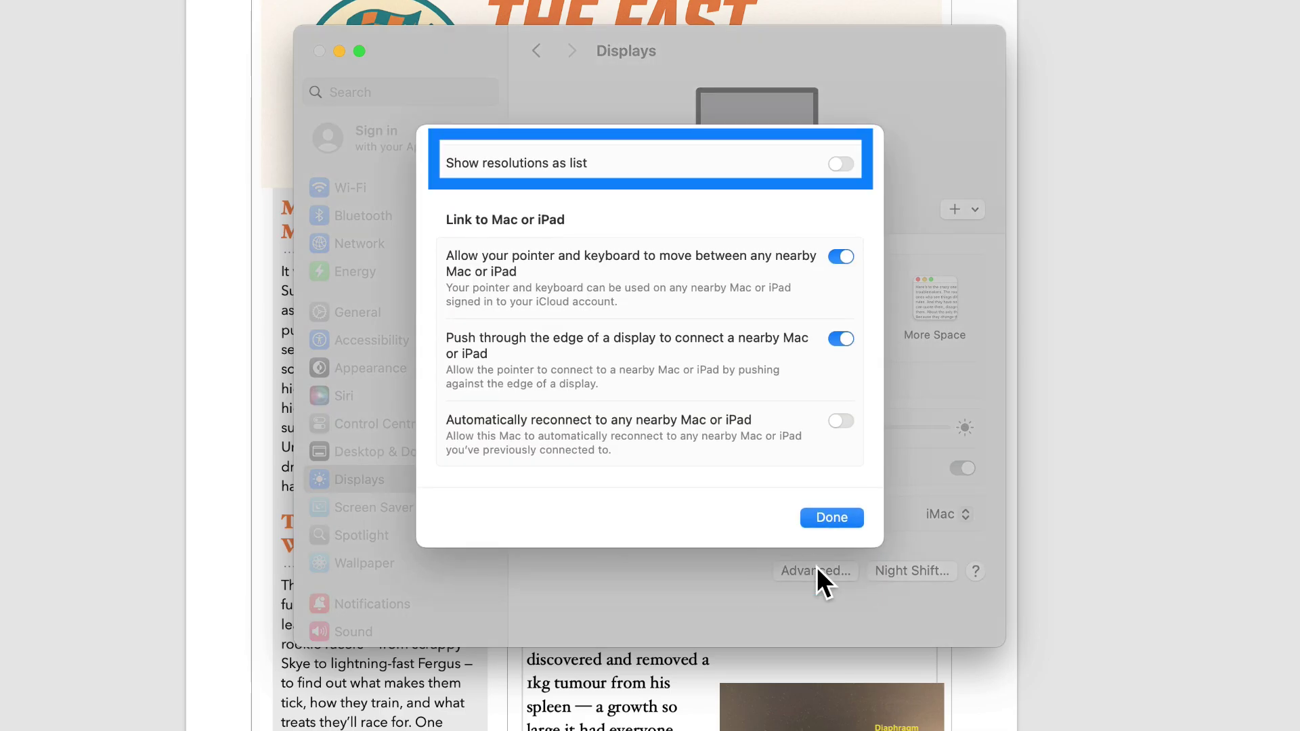
{"action": "left_click", "coordinate": [839, 162]}
{"action": "left_click", "coordinate": [834, 520]}
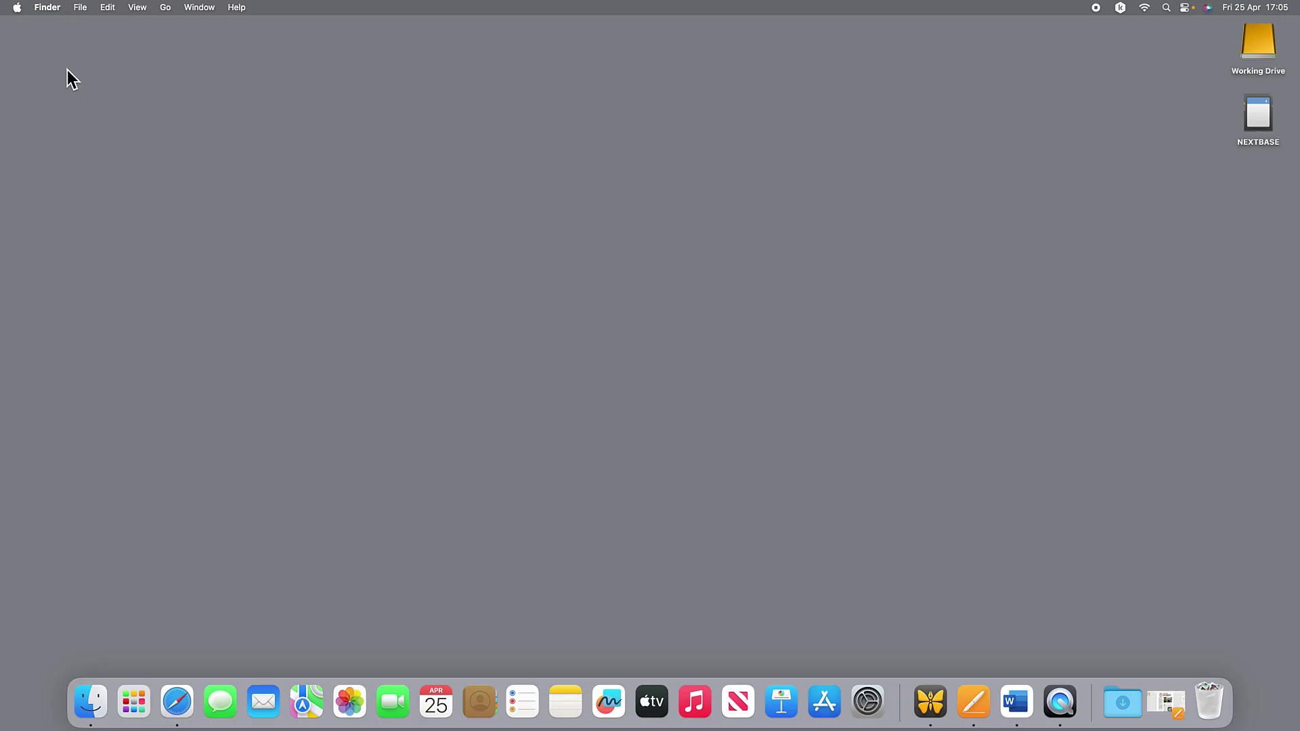
Reopen System Settings from the Apple menu at the Accessibility pane
{"action": "left_click", "coordinate": [17, 9]}
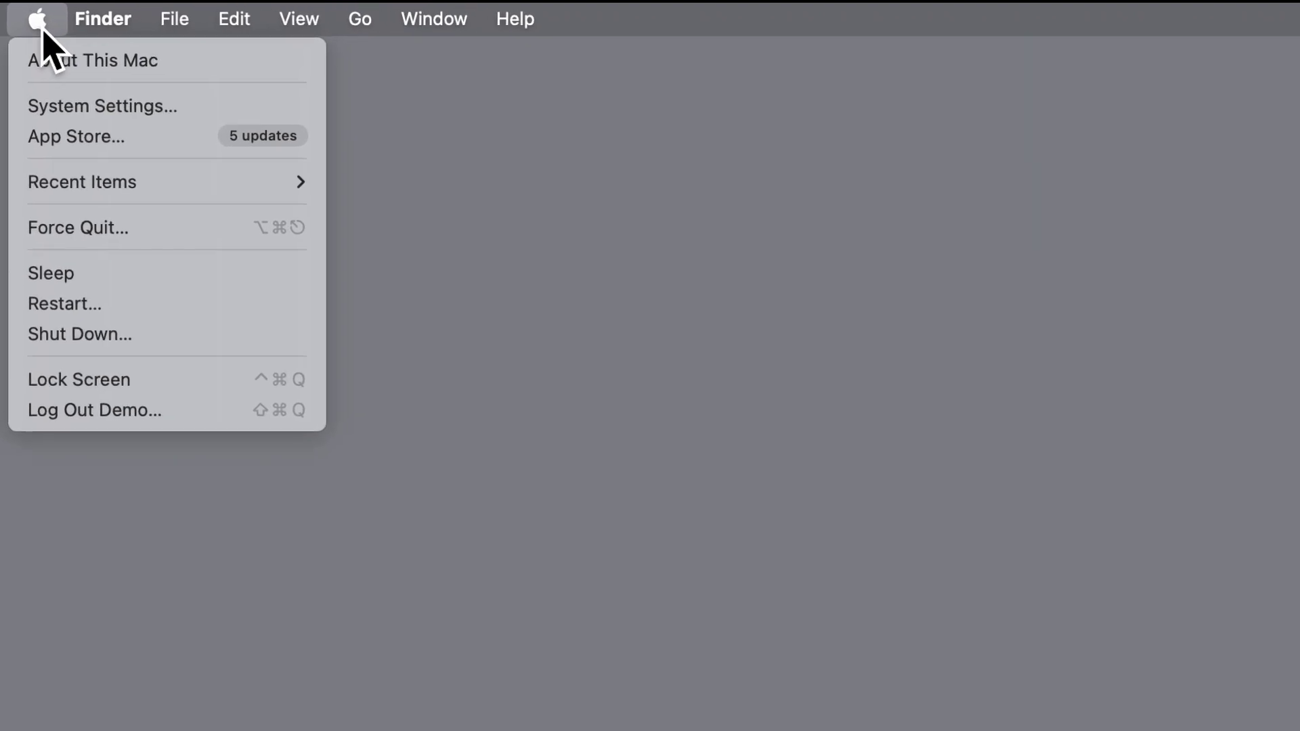
{"action": "left_click", "coordinate": [88, 117]}
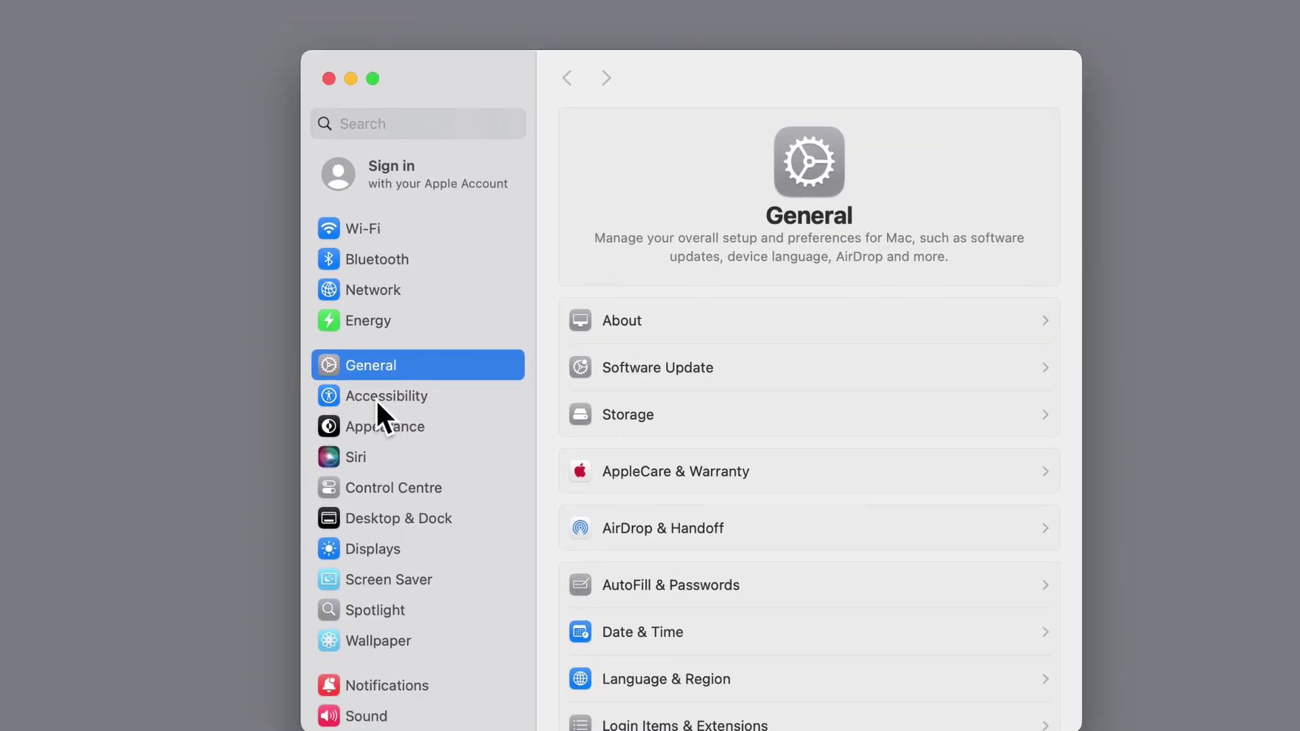
{"action": "left_click", "coordinate": [377, 397]}
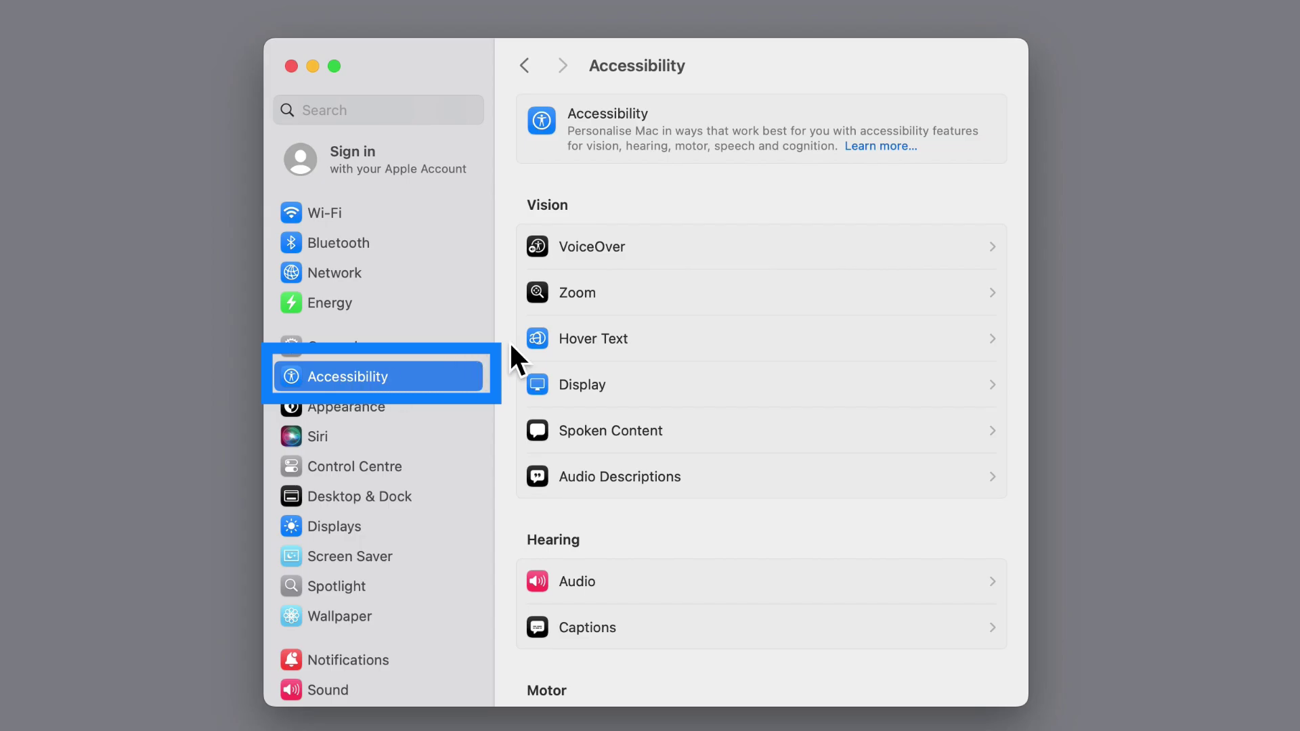
Open the Zoom settings under Vision and switch on keyboard shortcuts to zoom
{"action": "left_click", "coordinate": [617, 294]}
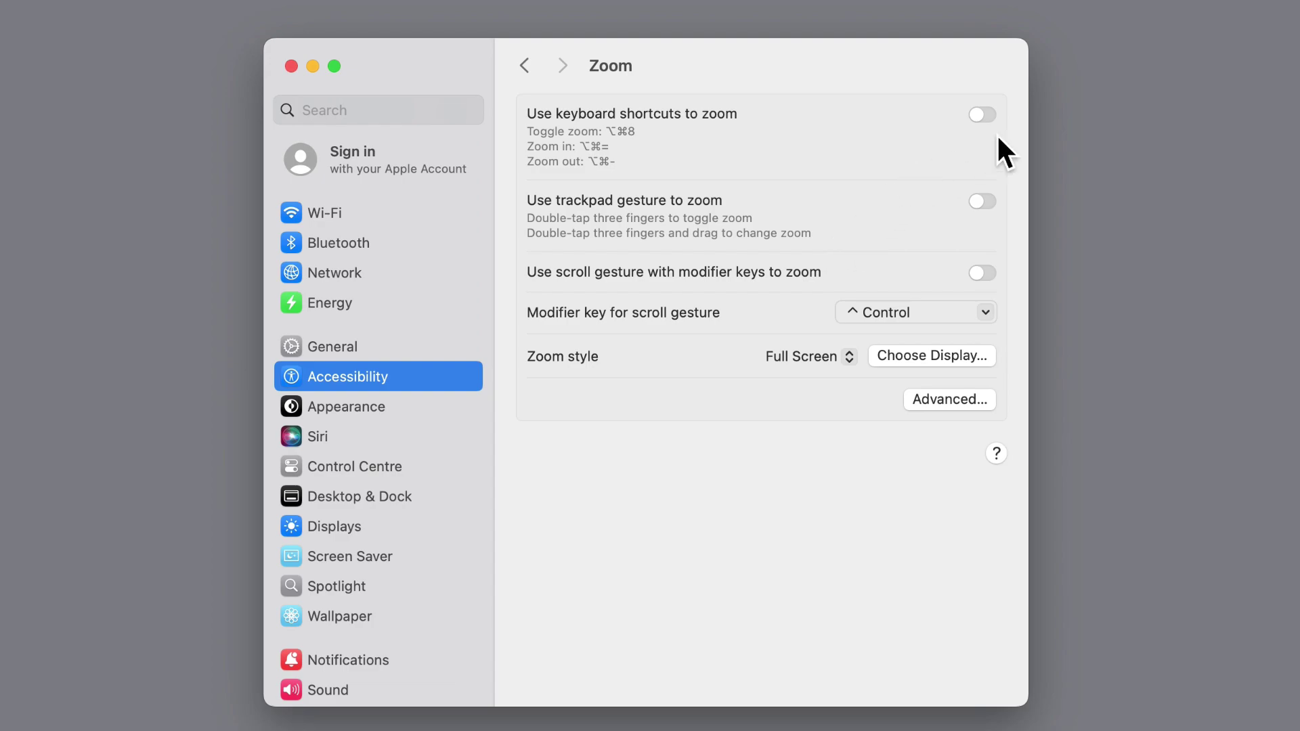
{"action": "left_click", "coordinate": [985, 117]}
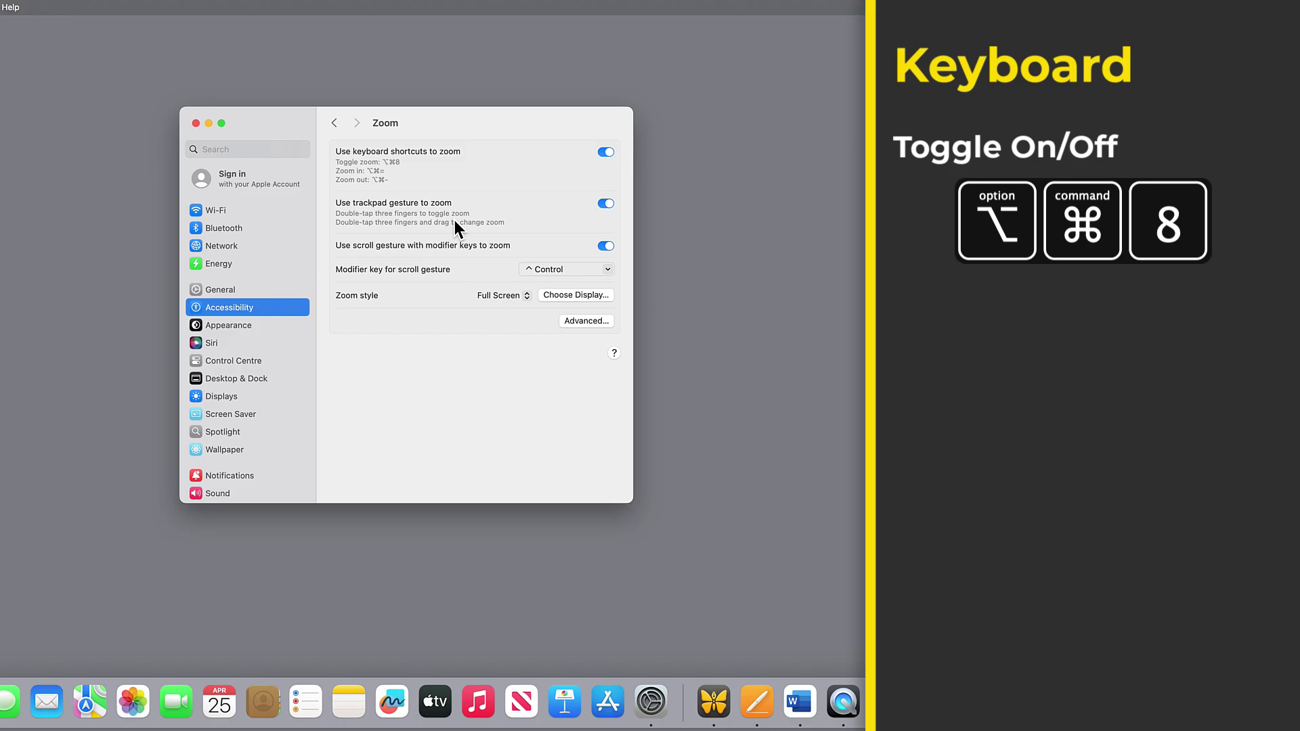
{"action": "key", "text": "alt+super+8"}
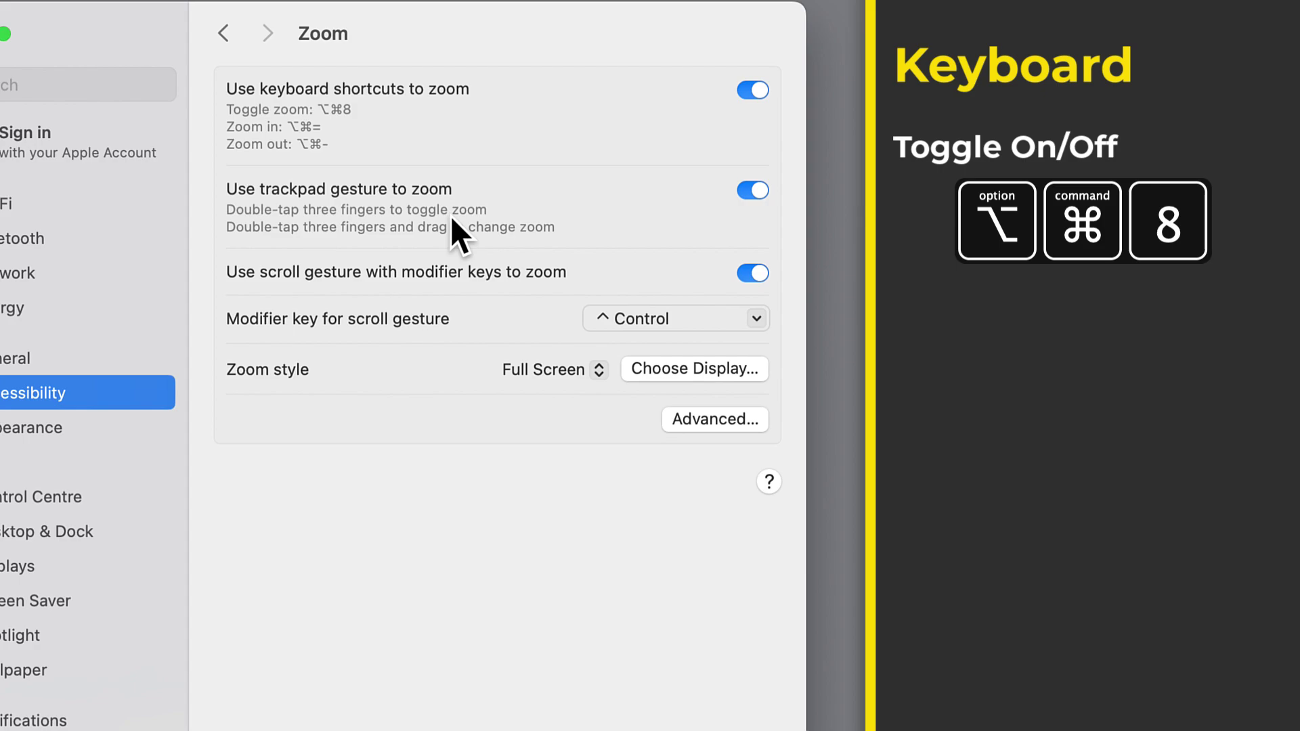
{"action": "key", "text": "alt+super+8"}
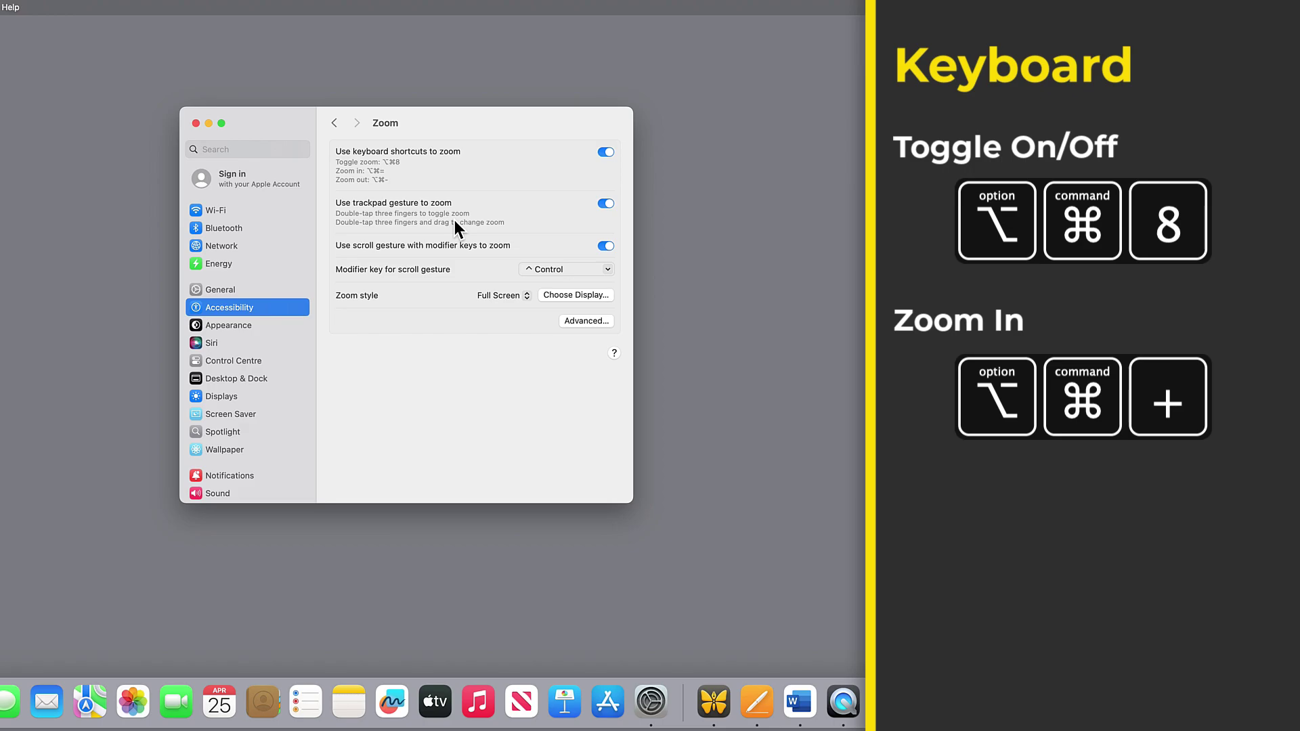
{"action": "key", "text": "alt+super+equal"}
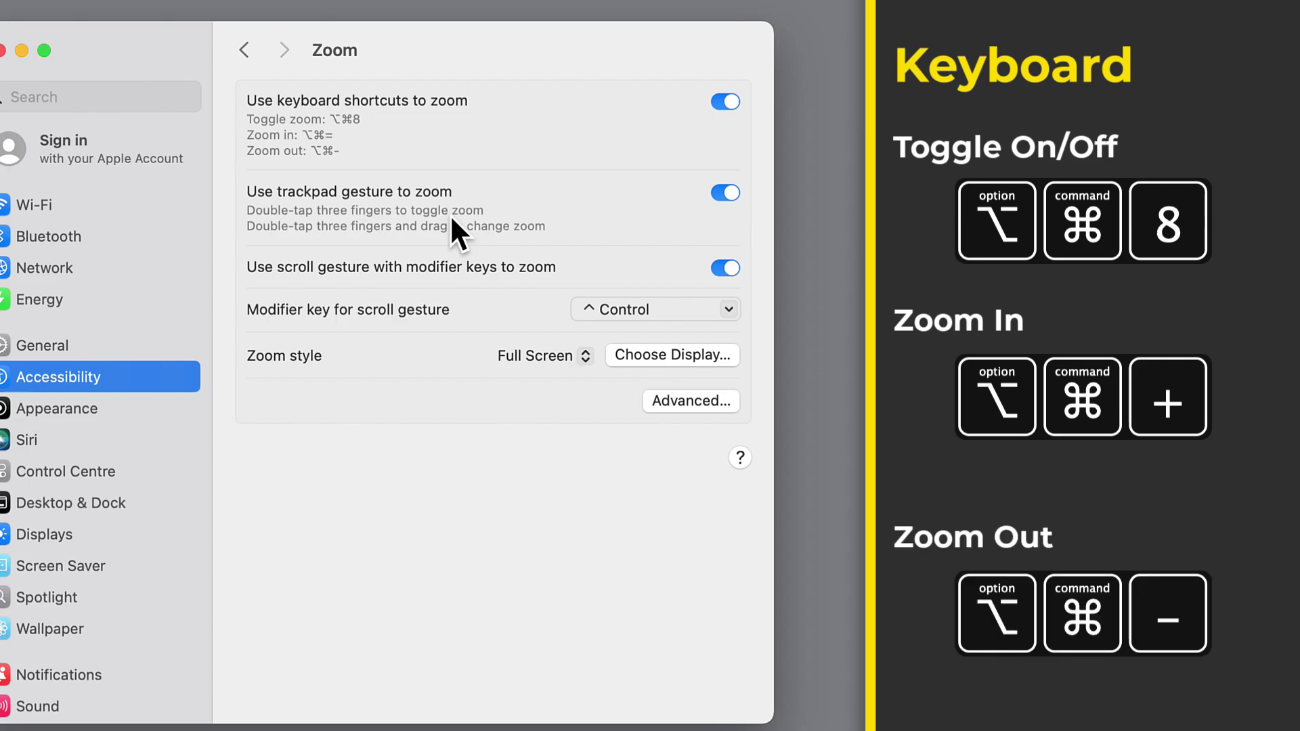
{"action": "key", "text": "alt+super+minus"}
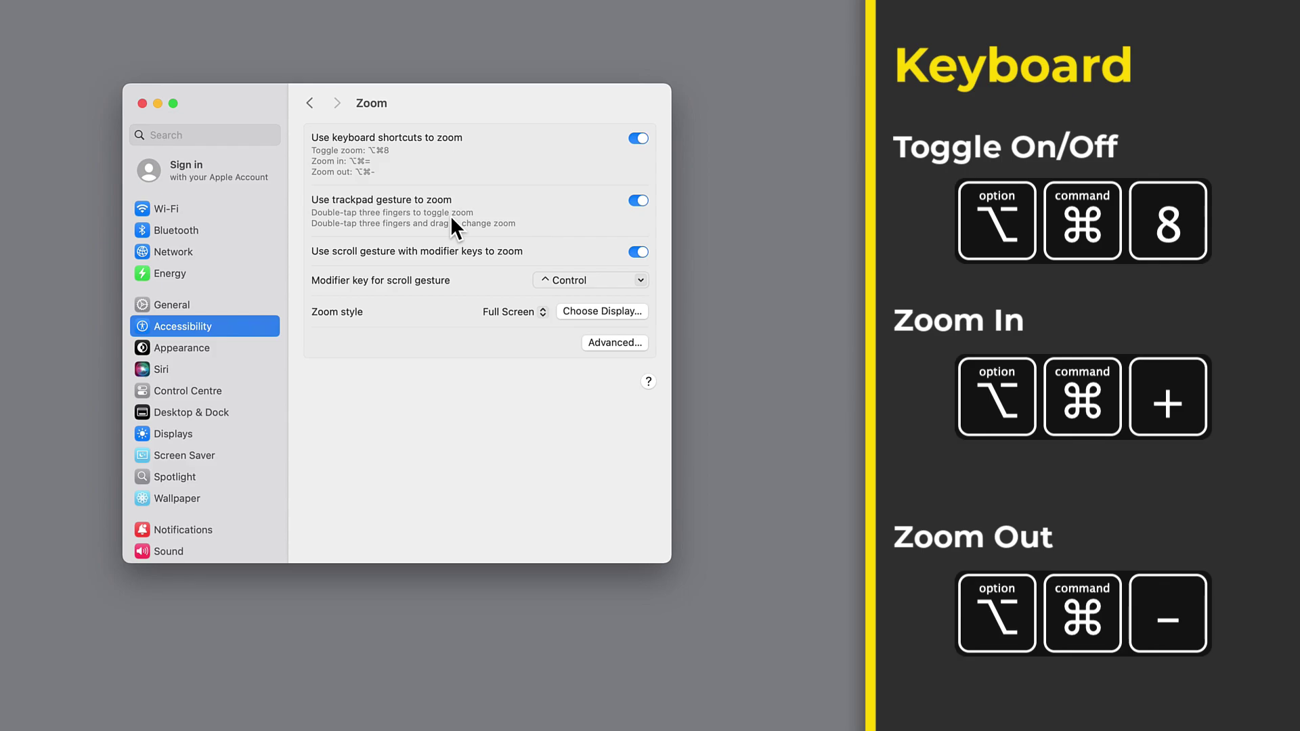
{"action": "key", "text": "alt+super+minus"}
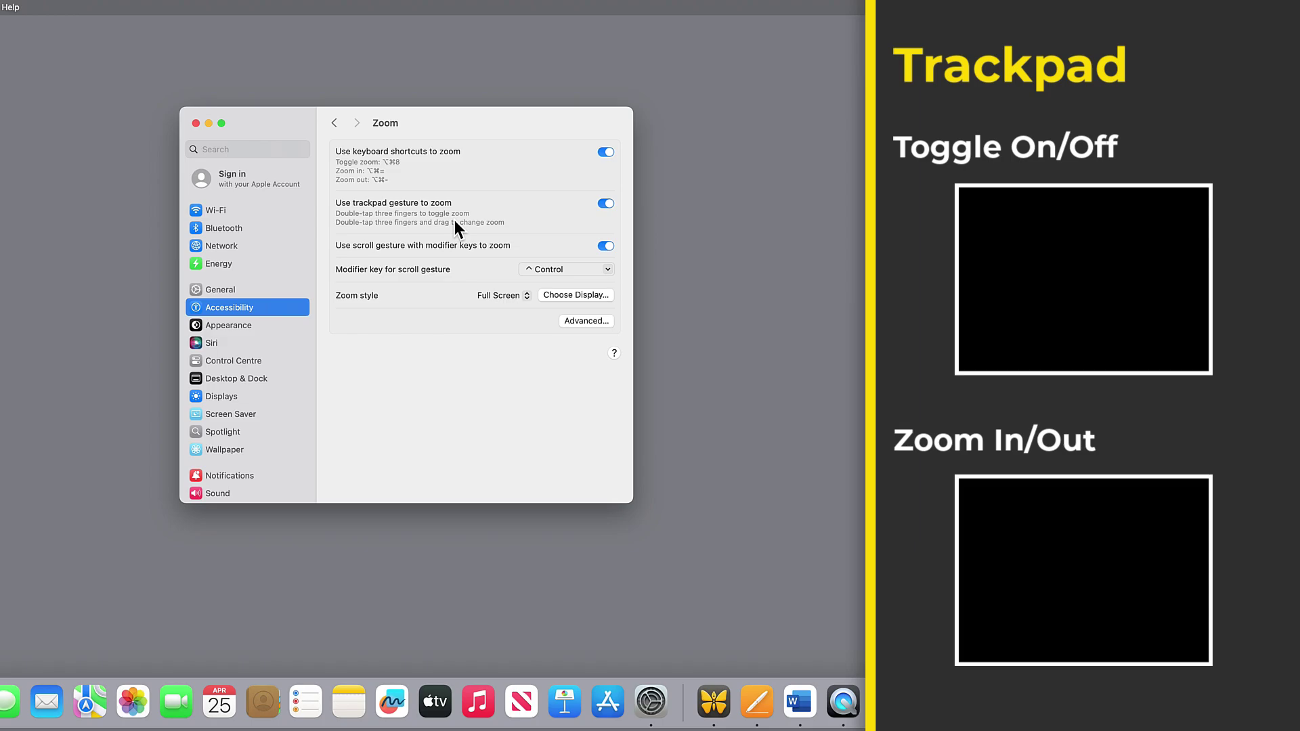
{"action": "scroll", "coordinate": [454, 221], "scroll_direction": "up", "scroll_amount": 5}
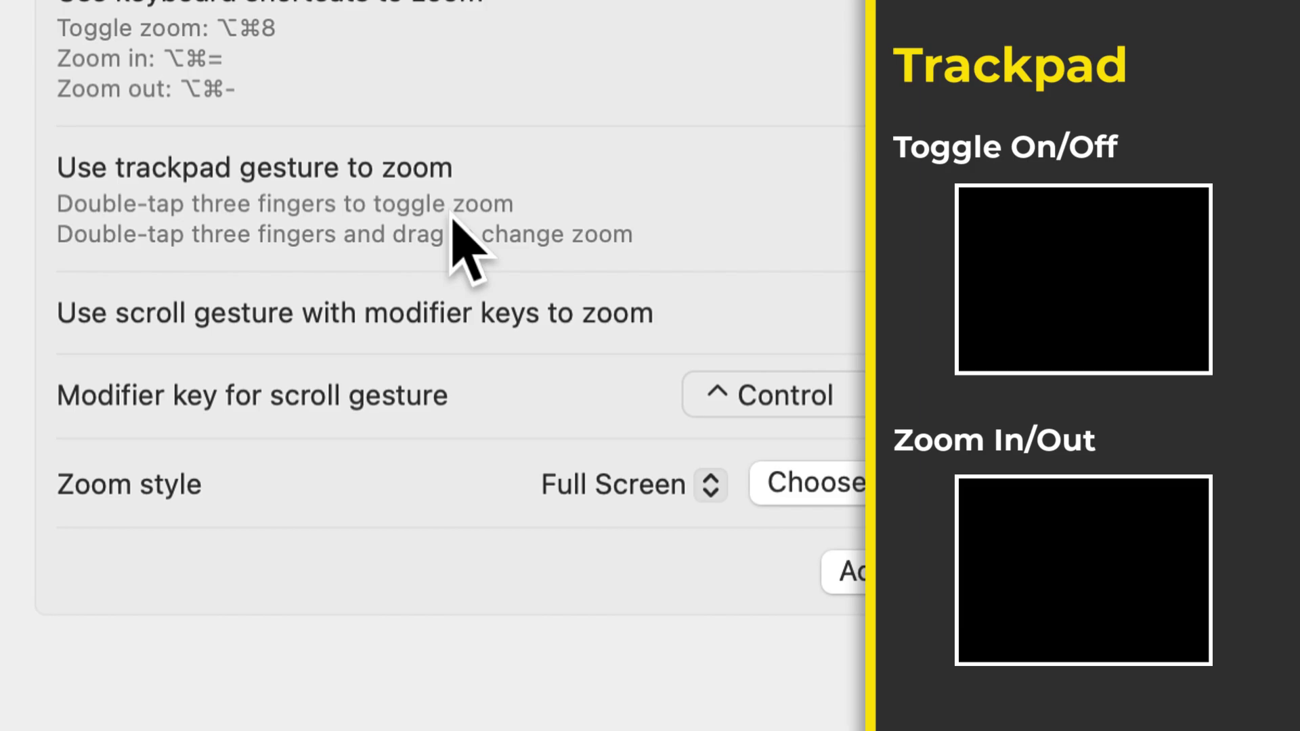
{"action": "scroll", "coordinate": [452, 218], "scroll_direction": "down", "scroll_amount": 5}
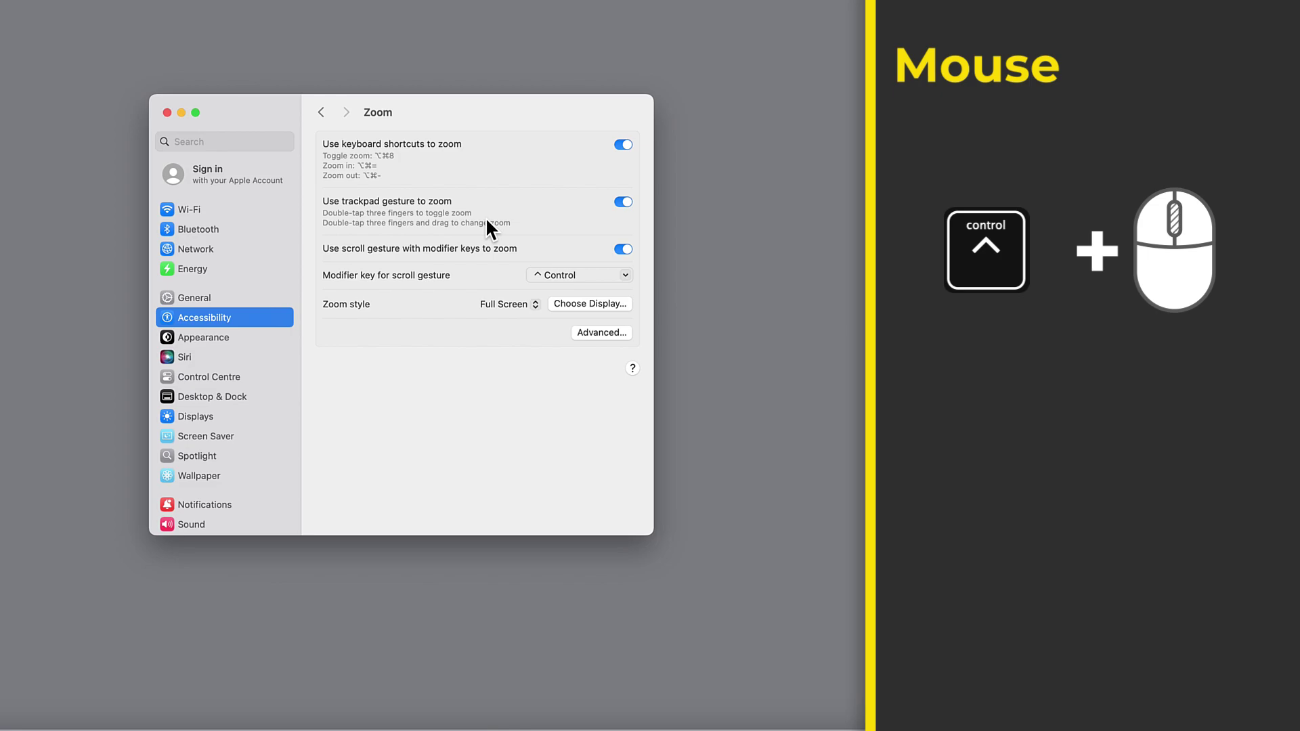
{"action": "scroll", "coordinate": [485, 217], "scroll_direction": "up", "scroll_amount": 10, "text": "ctrl"}
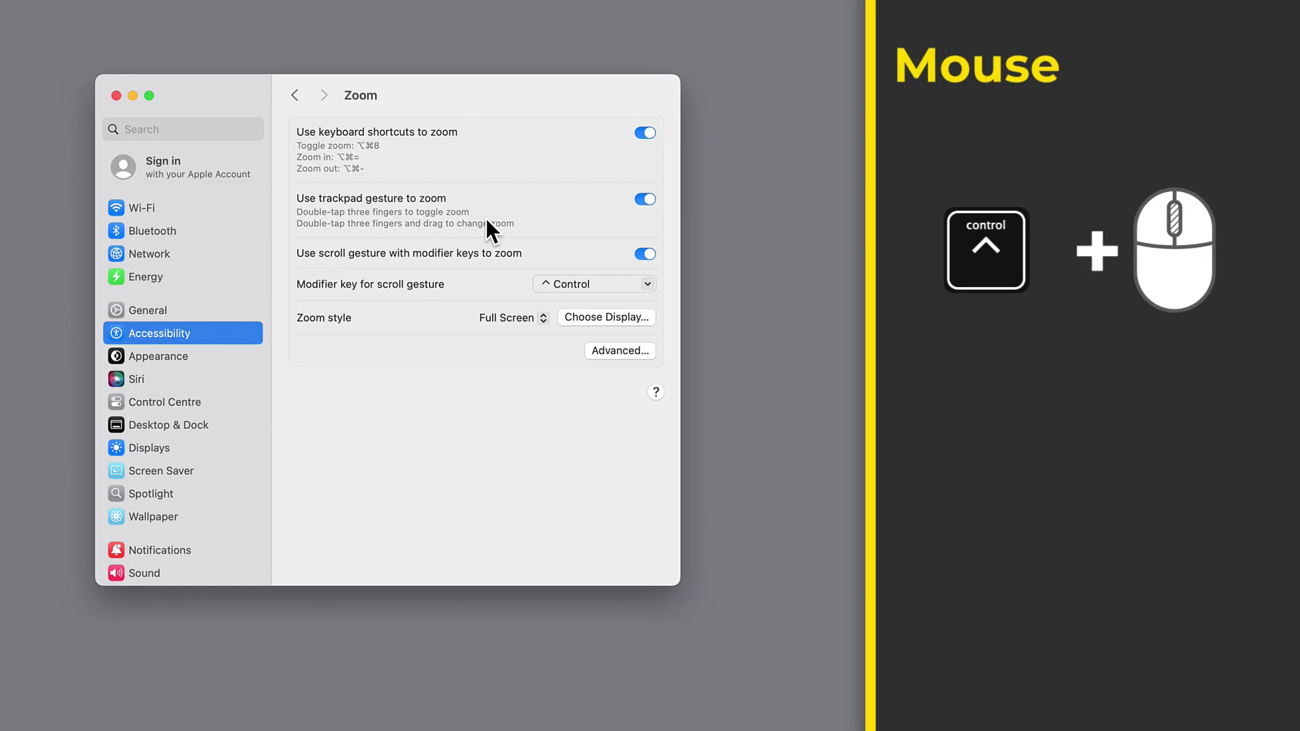
{"action": "scroll", "coordinate": [485, 217], "scroll_direction": "up", "scroll_amount": 3, "text": "ctrl"}
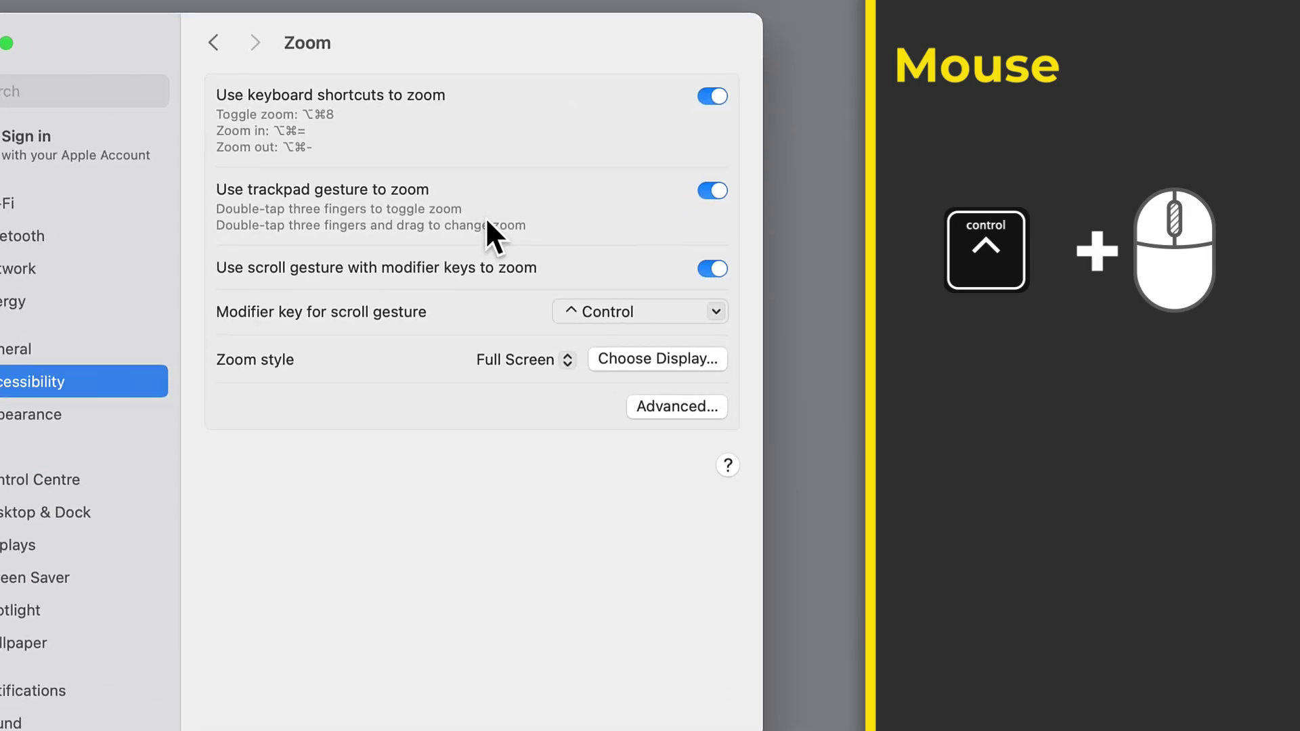
{"action": "scroll", "coordinate": [486, 220], "scroll_direction": "down", "scroll_amount": 12, "text": "ctrl"}
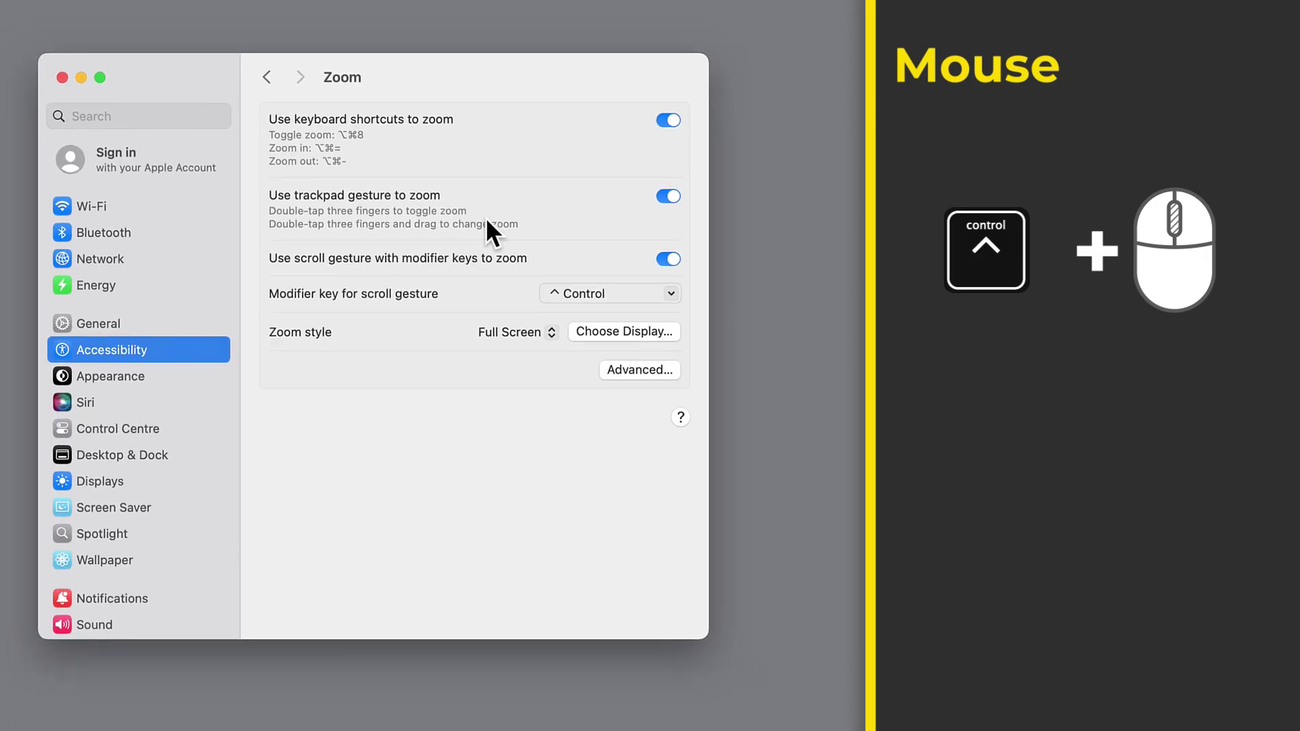
{"action": "scroll", "coordinate": [484, 216], "scroll_direction": "down", "scroll_amount": 3}
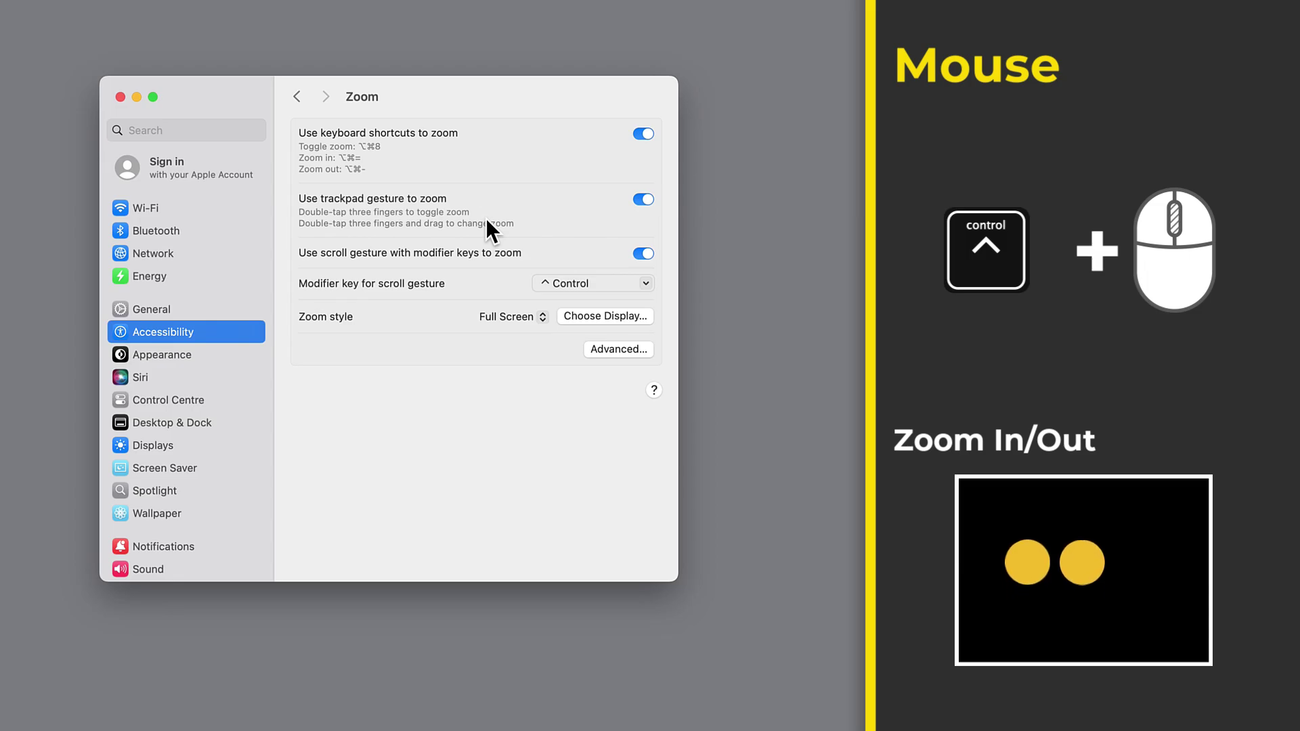
{"action": "scroll", "coordinate": [487, 220], "scroll_direction": "up", "scroll_amount": 5, "text": "ctrl"}
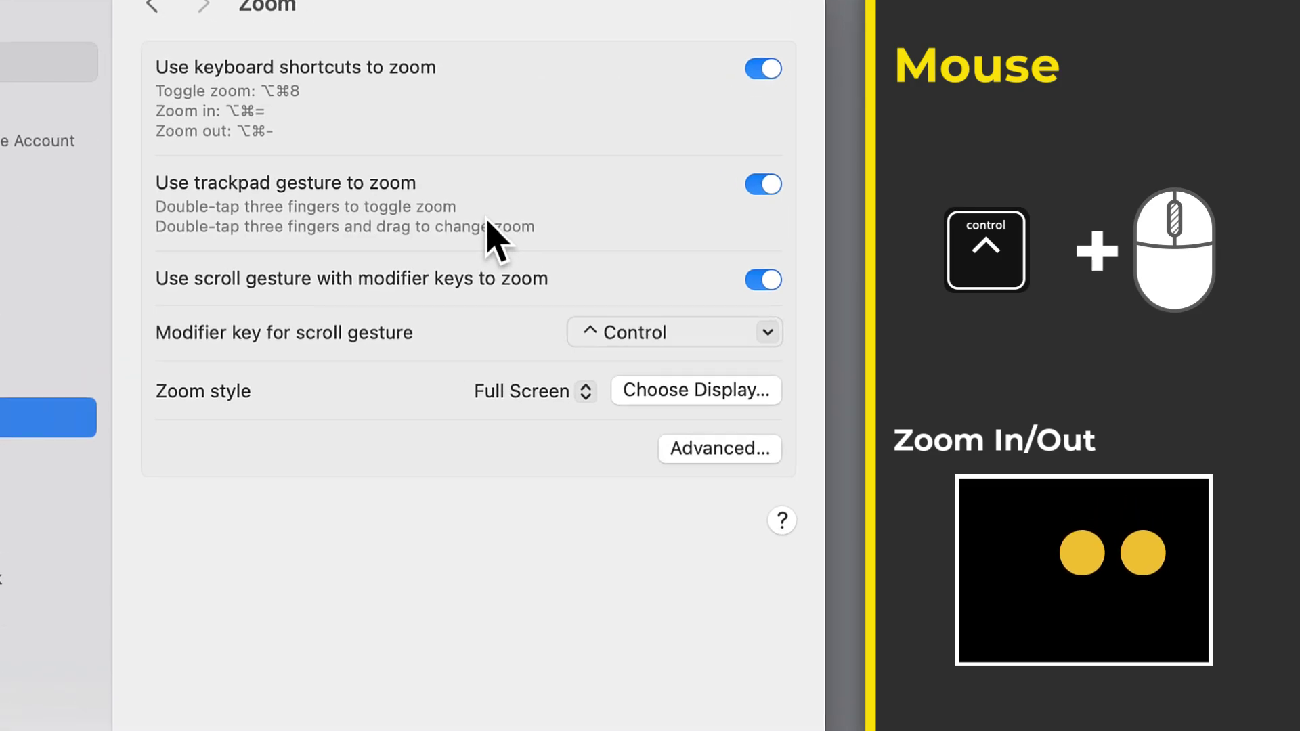
{"action": "scroll", "coordinate": [486, 221], "scroll_direction": "down", "scroll_amount": 5, "text": "ctrl"}
{"action": "scroll", "coordinate": [487, 221], "scroll_direction": "down", "scroll_amount": 3, "text": "ctrl"}
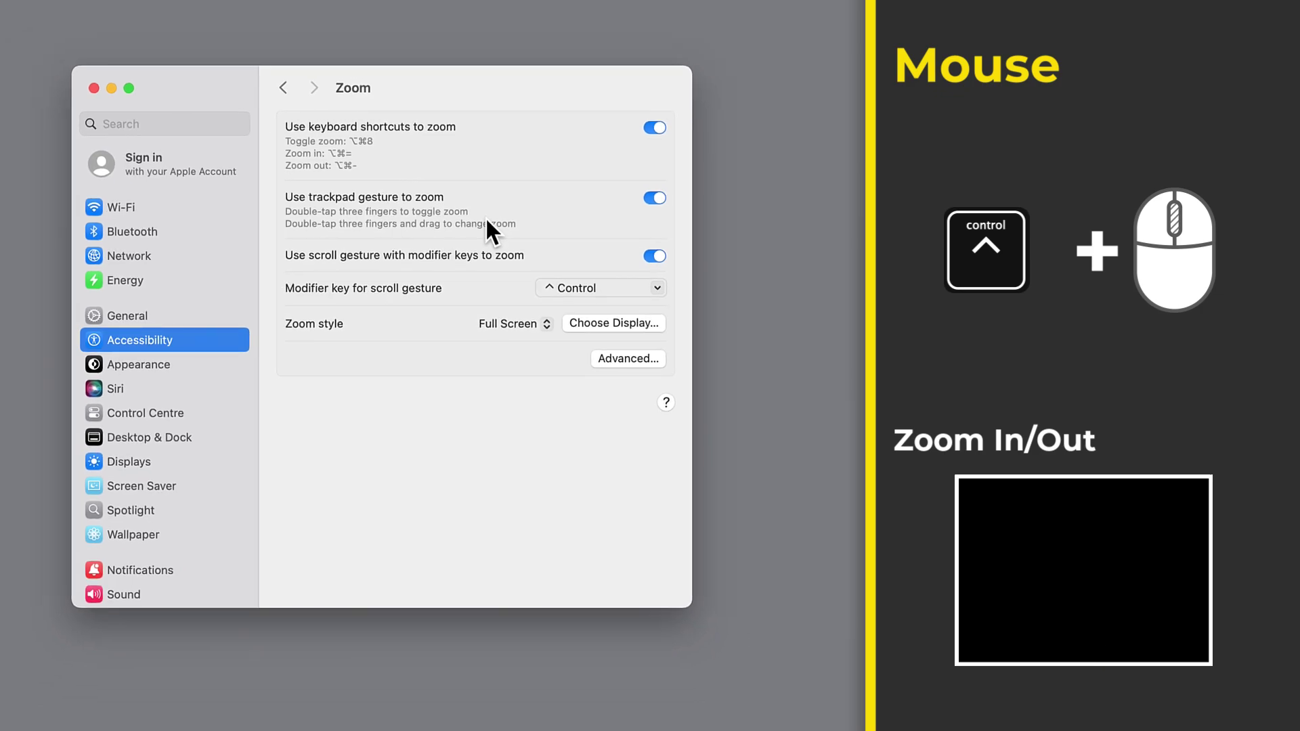
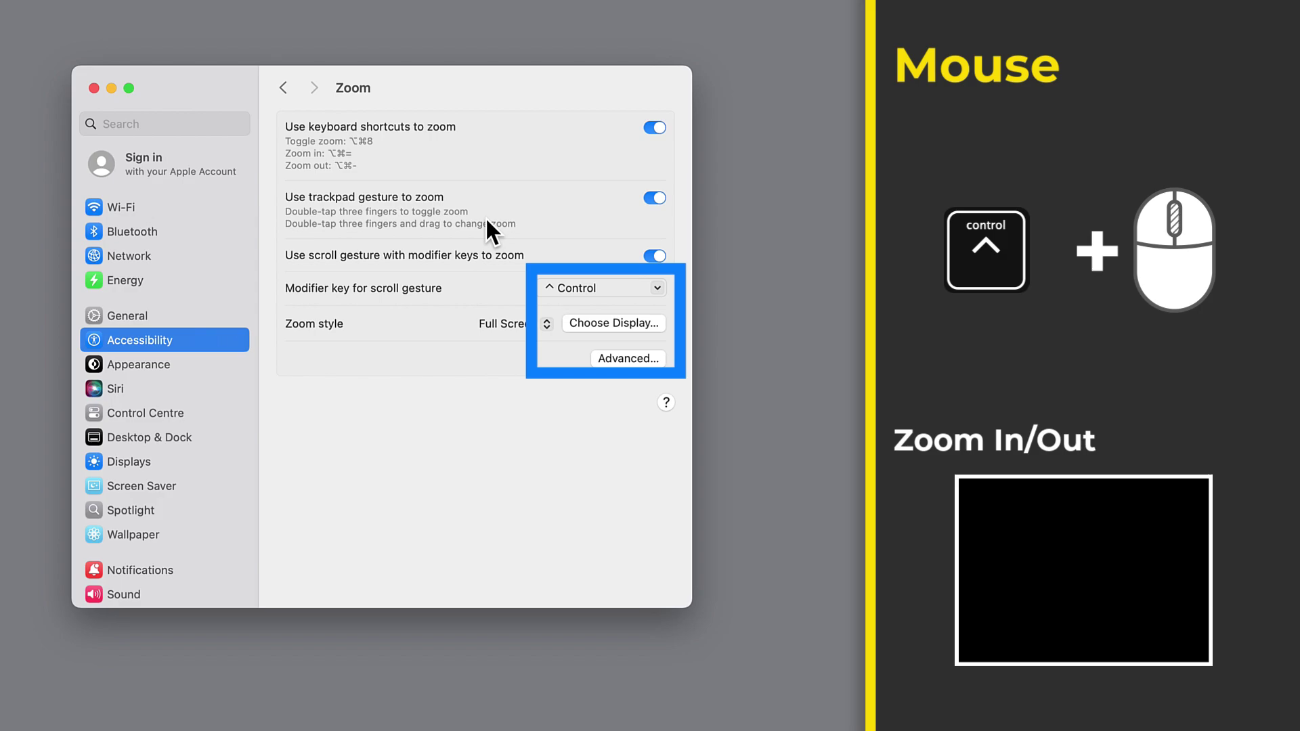
Try ⌥⌘ as the scroll-gesture zoom modifier key, then set it back to Control
{"action": "left_click", "coordinate": [658, 285]}
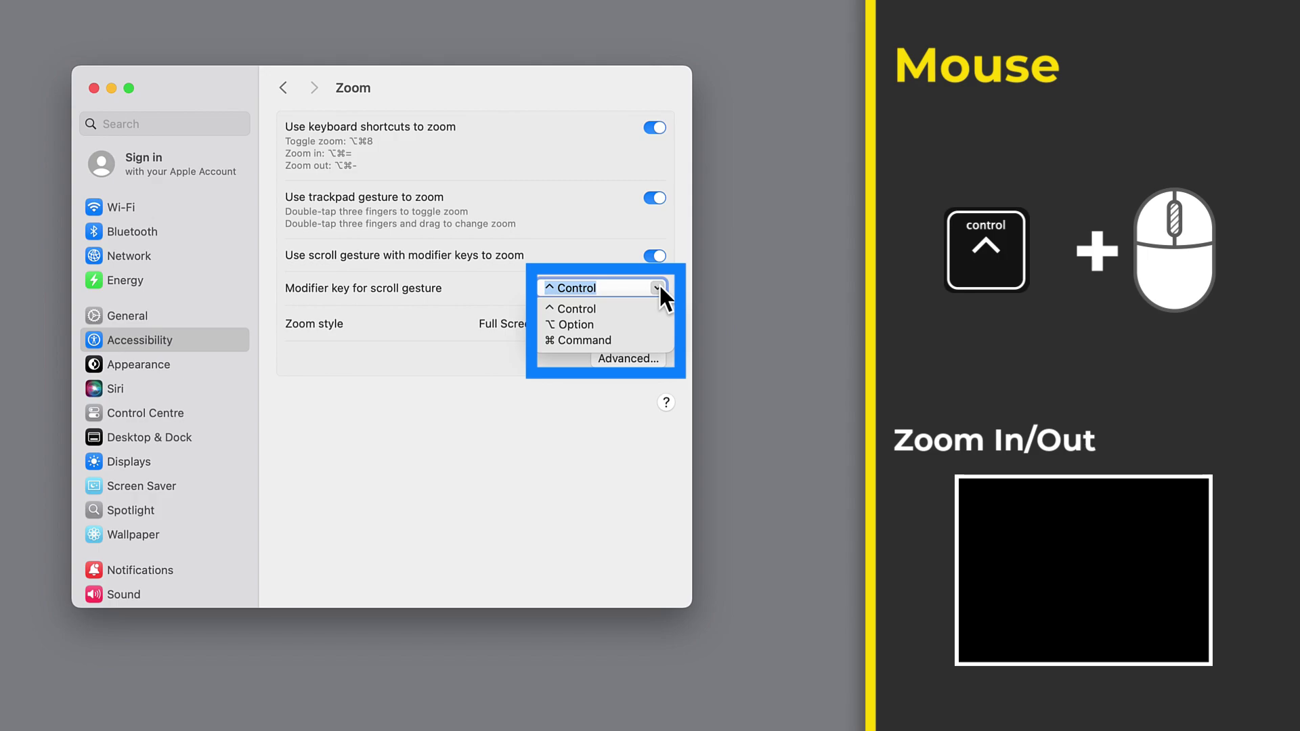
{"action": "key", "text": "alt+super"}
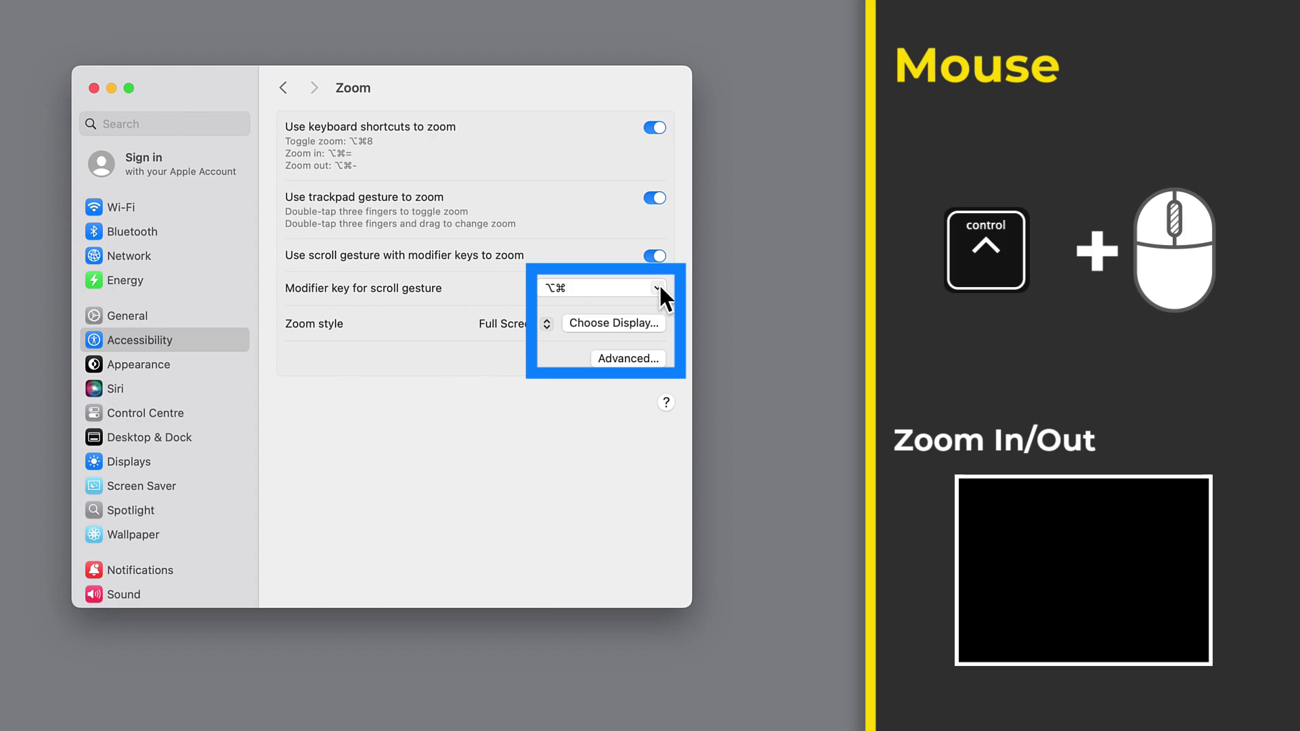
{"action": "left_click", "coordinate": [657, 287]}
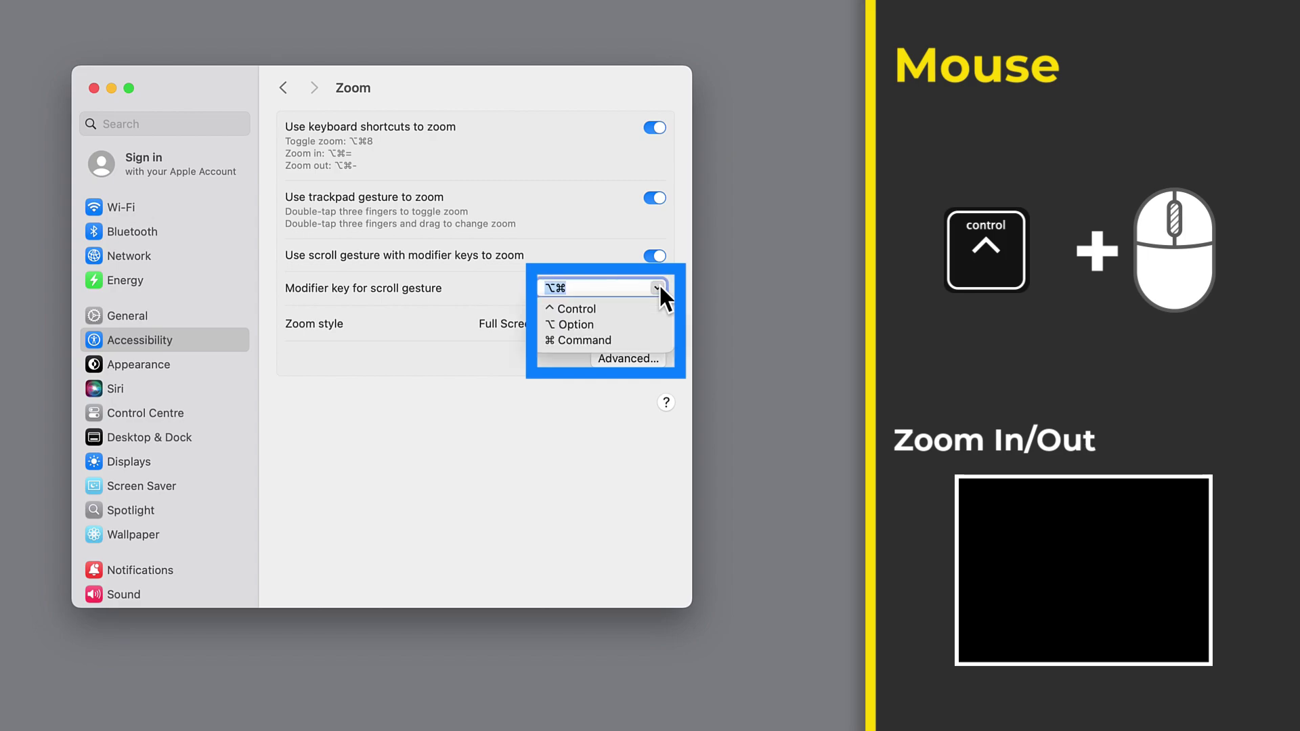
{"action": "left_click", "coordinate": [632, 309]}
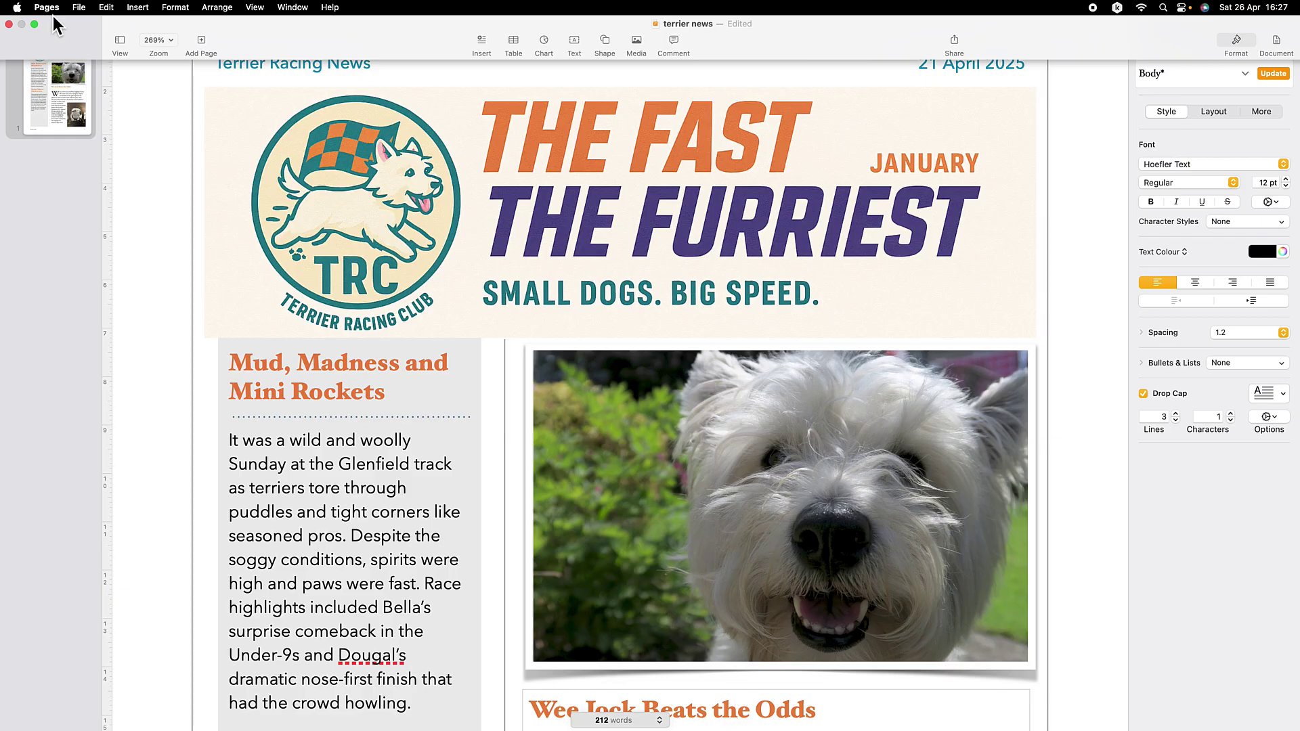
Open the Advanced Zoom options under Accessibility in System Settings
{"action": "left_click", "coordinate": [17, 8]}
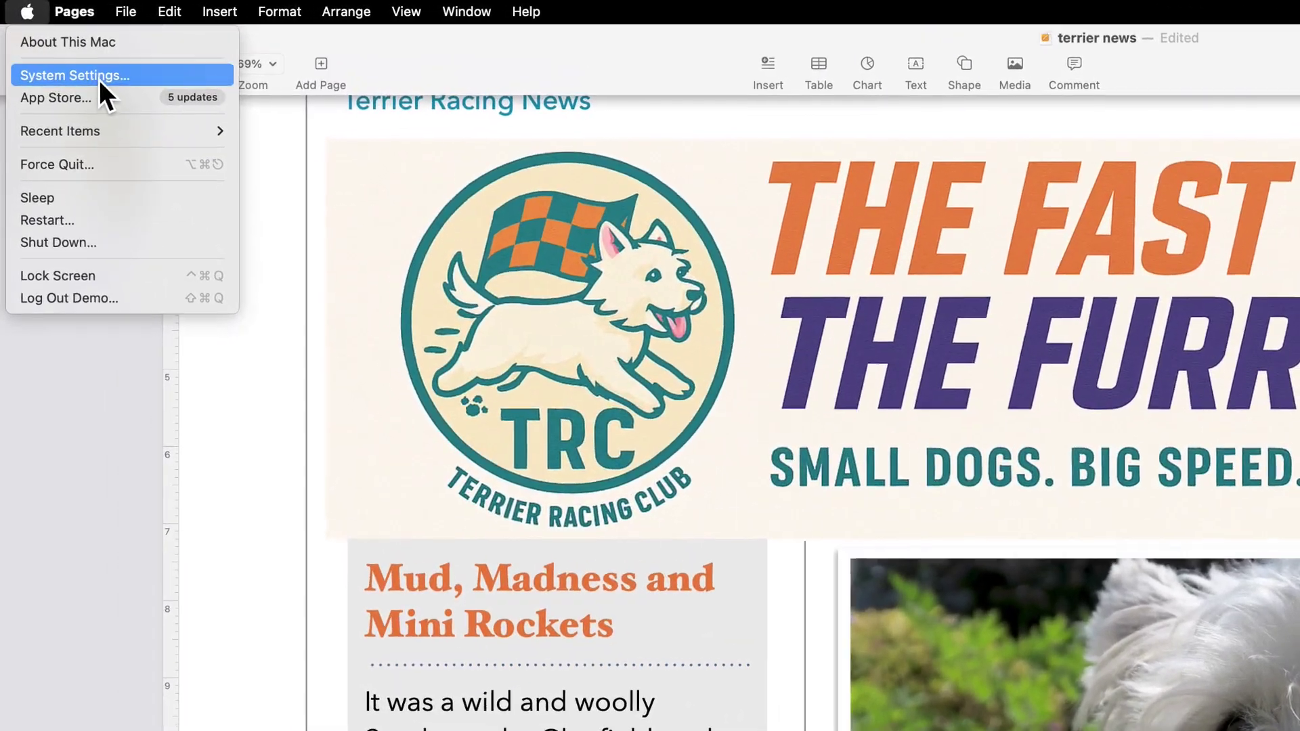
{"action": "left_click", "coordinate": [99, 76]}
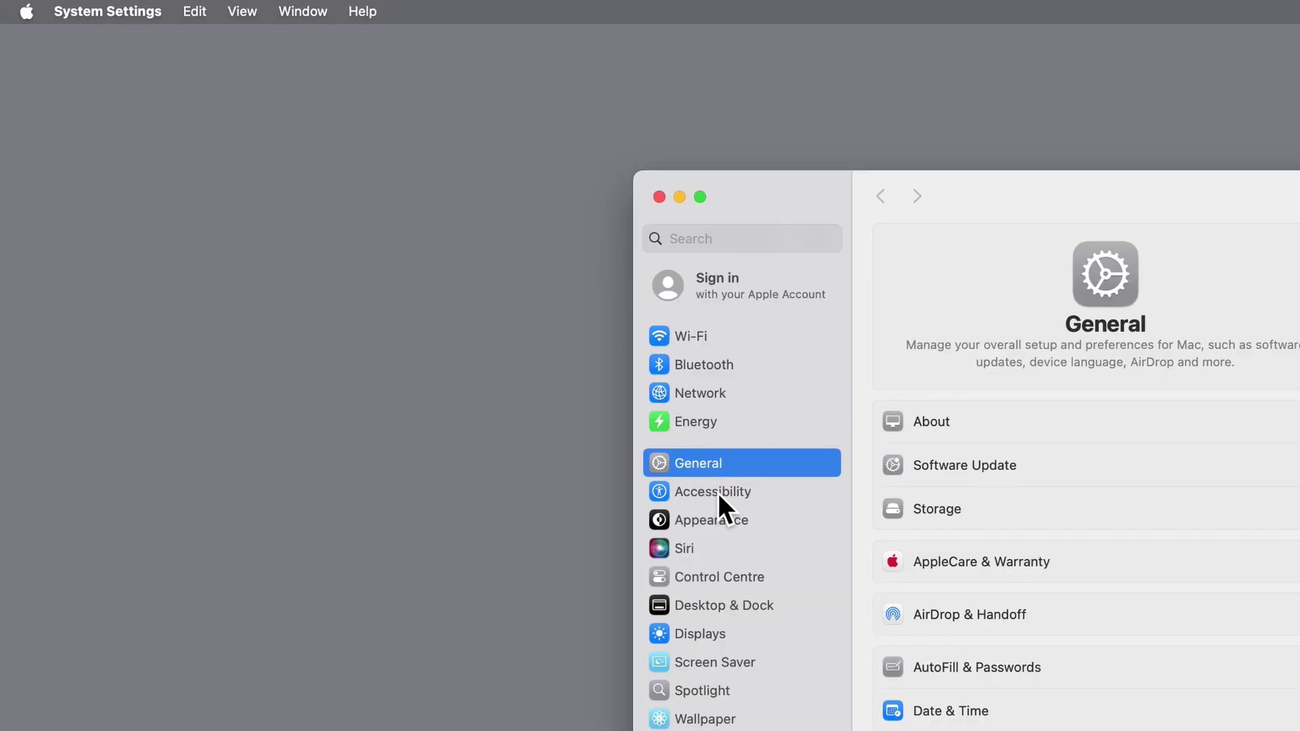
{"action": "left_click", "coordinate": [717, 492]}
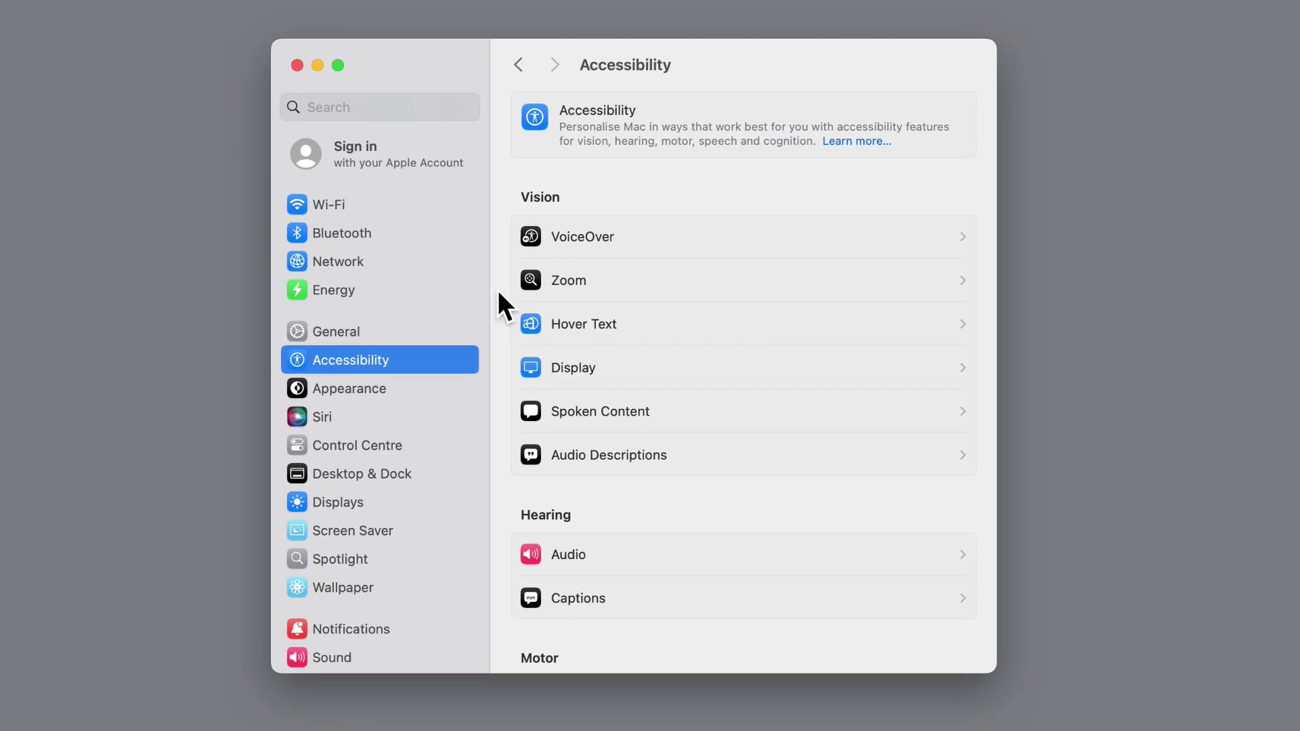
{"action": "left_click", "coordinate": [583, 279]}
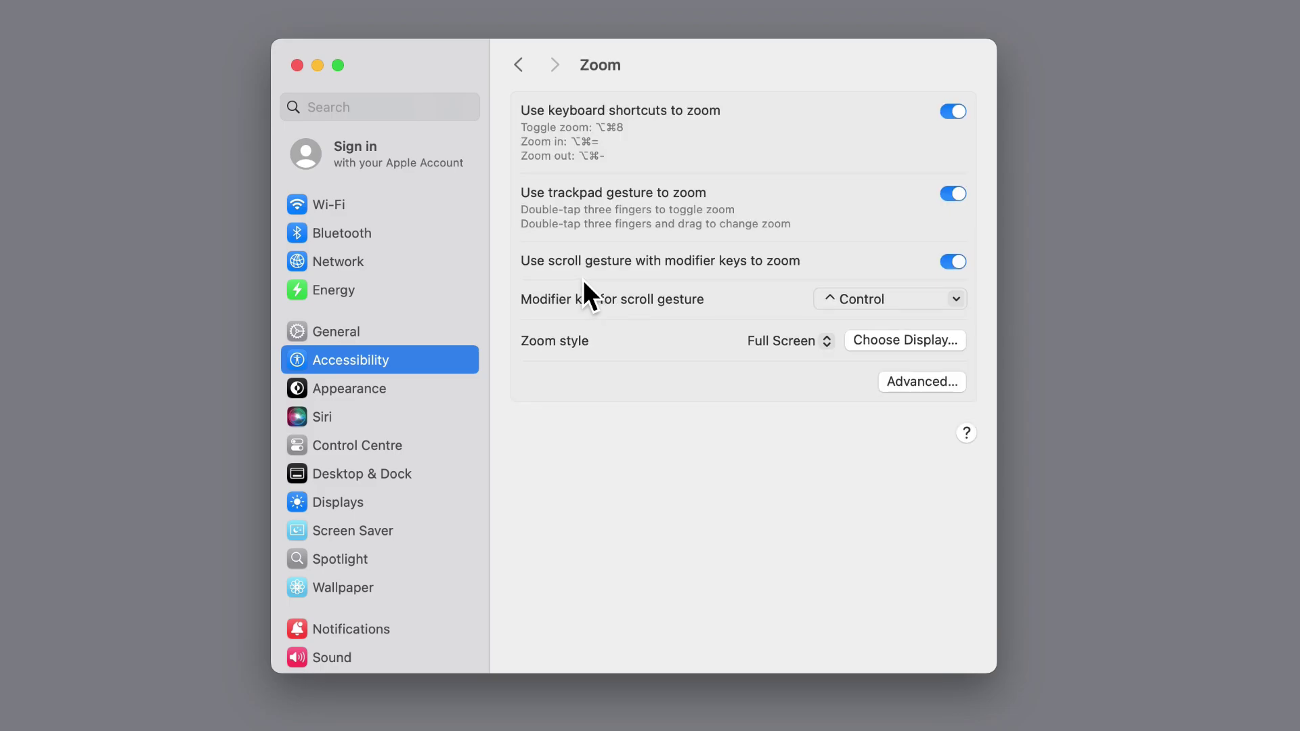
{"action": "left_click", "coordinate": [911, 380]}
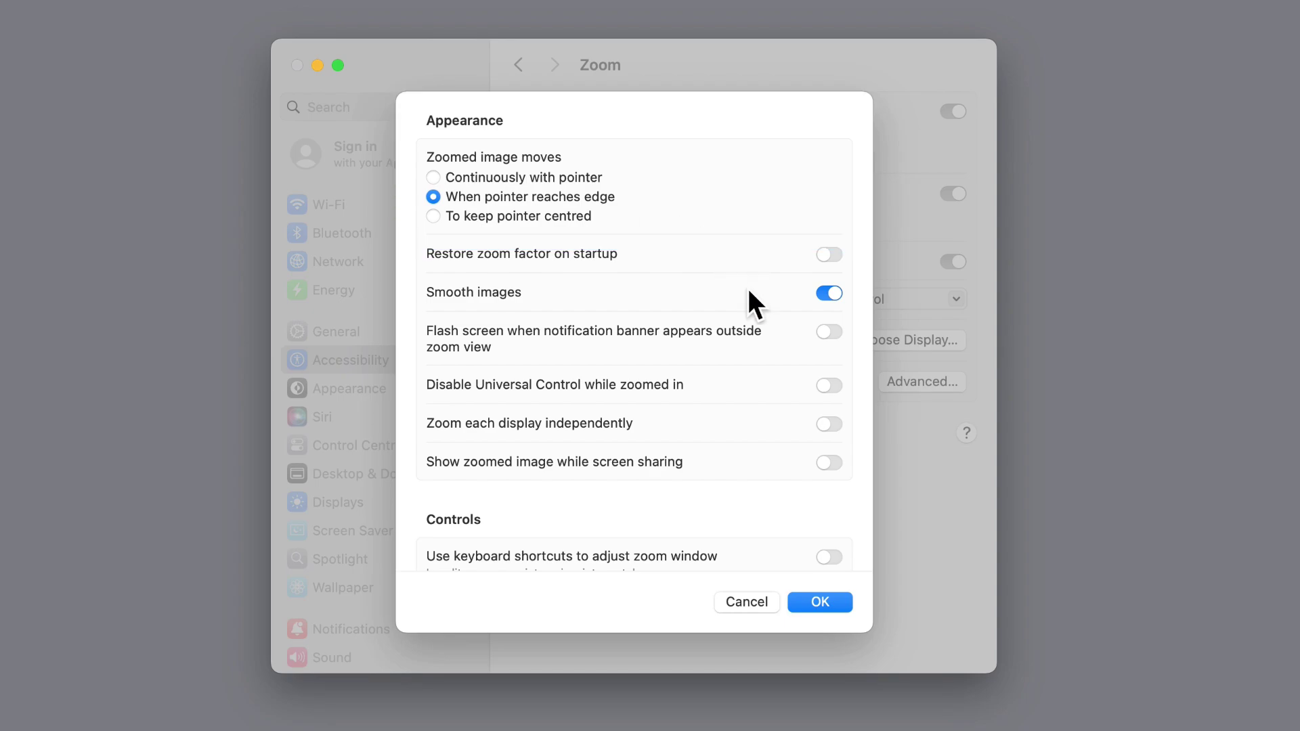
Enable the zoom-window adjustment and ⌥⌘F full screen/picture-in-picture shortcuts, then confirm and close Settings
{"action": "scroll", "coordinate": [826, 473], "scroll_direction": "down", "scroll_amount": 3}
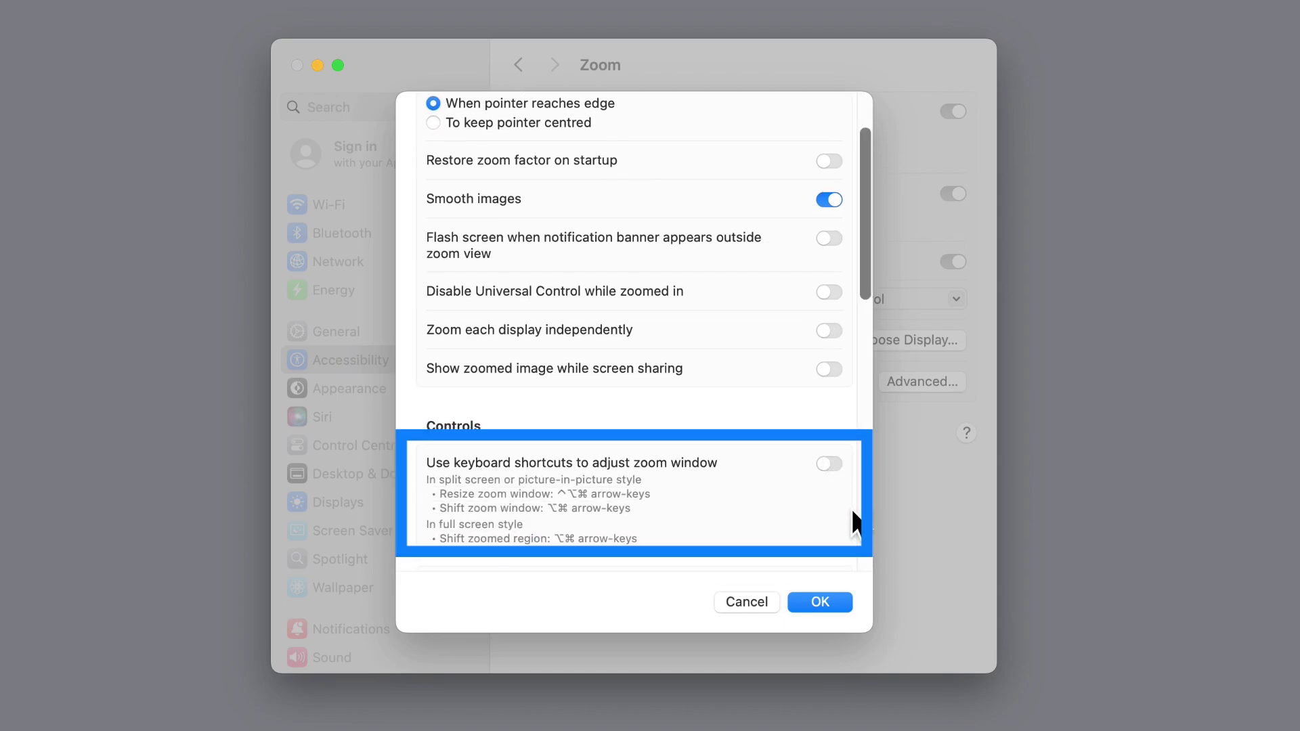
{"action": "left_click", "coordinate": [827, 464]}
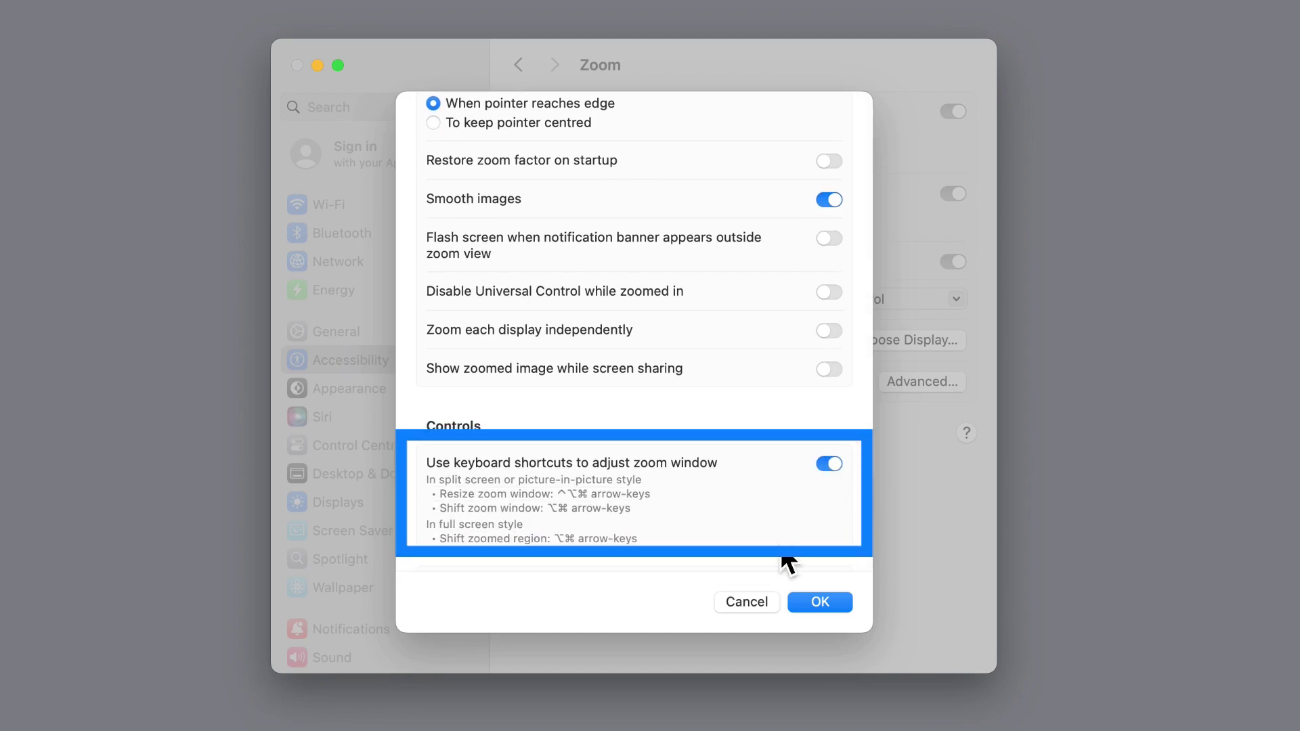
{"action": "scroll", "coordinate": [778, 552], "scroll_direction": "down", "scroll_amount": 4}
{"action": "scroll", "coordinate": [780, 543], "scroll_direction": "down", "scroll_amount": 15}
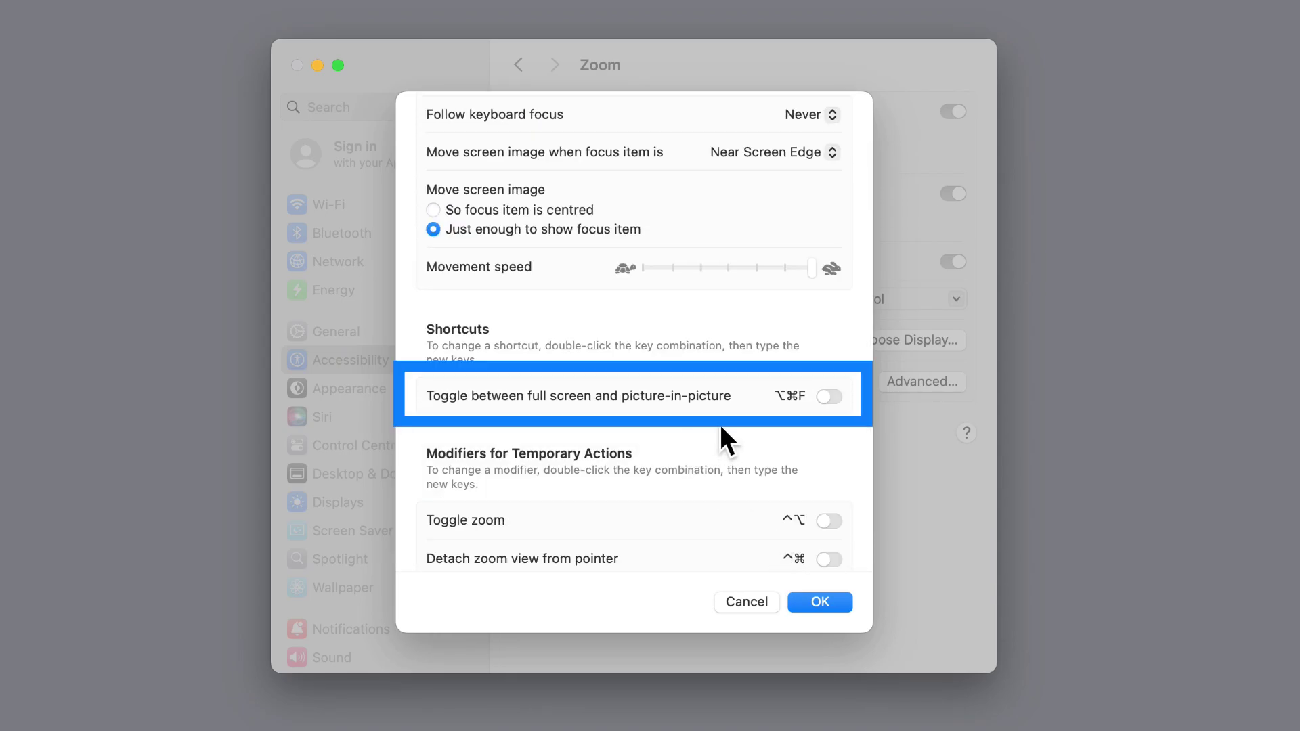
{"action": "left_click", "coordinate": [830, 397]}
{"action": "left_click", "coordinate": [827, 606]}
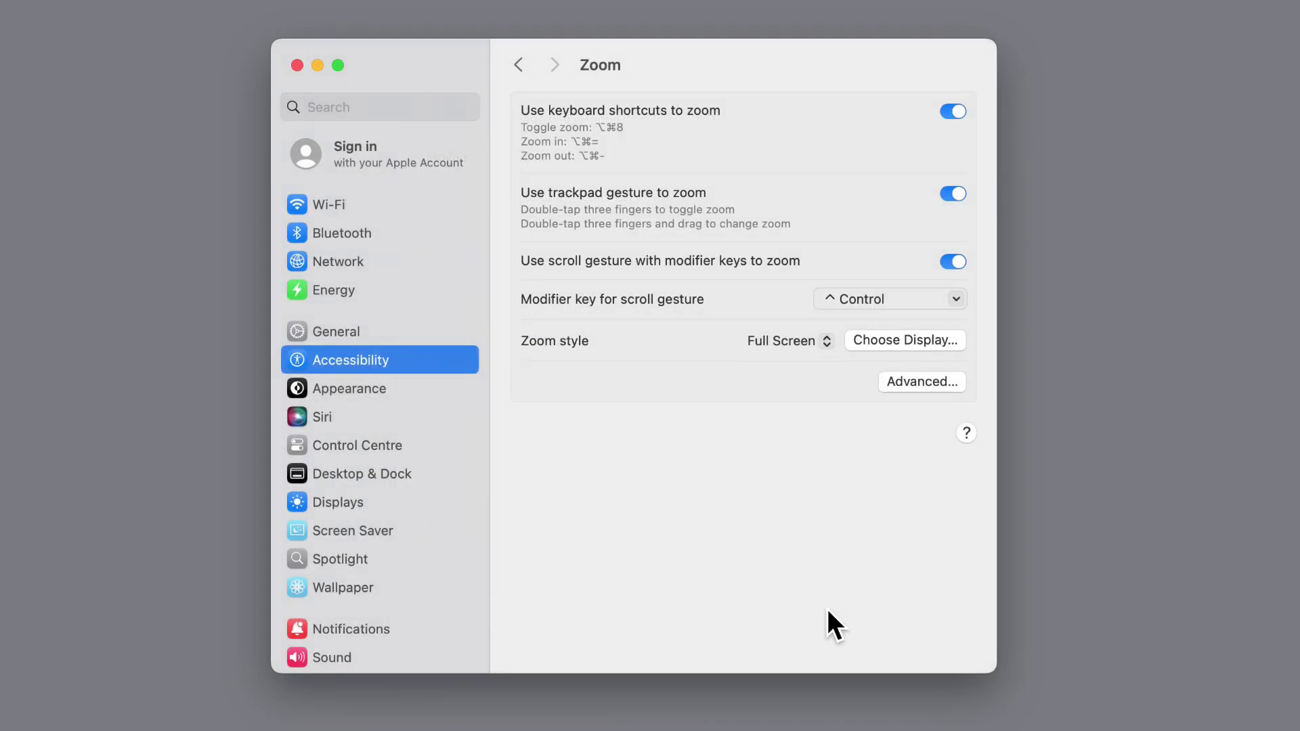
{"action": "left_click", "coordinate": [299, 66]}
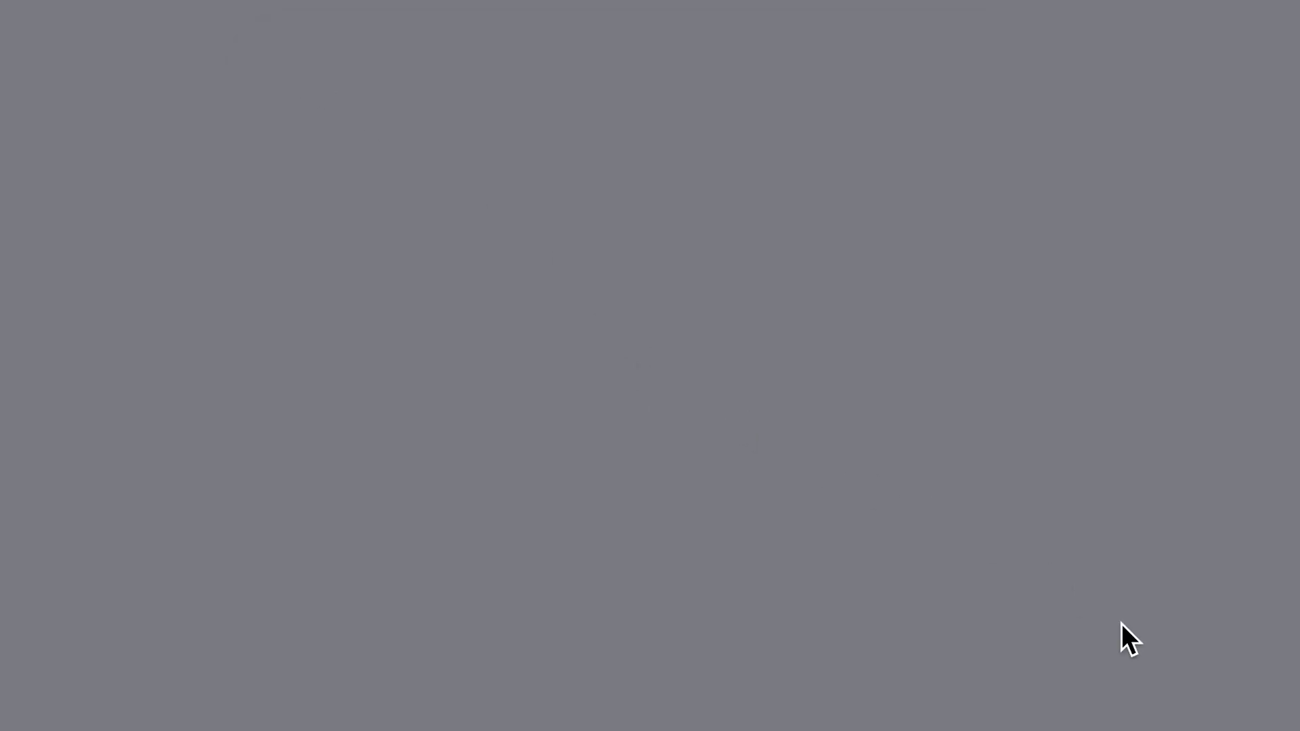
Bring up the Terrier Racing newsletter in Pages and select the 'Wee Jock Beats the Odds' heading
{"action": "left_click", "coordinate": [1000, 715]}
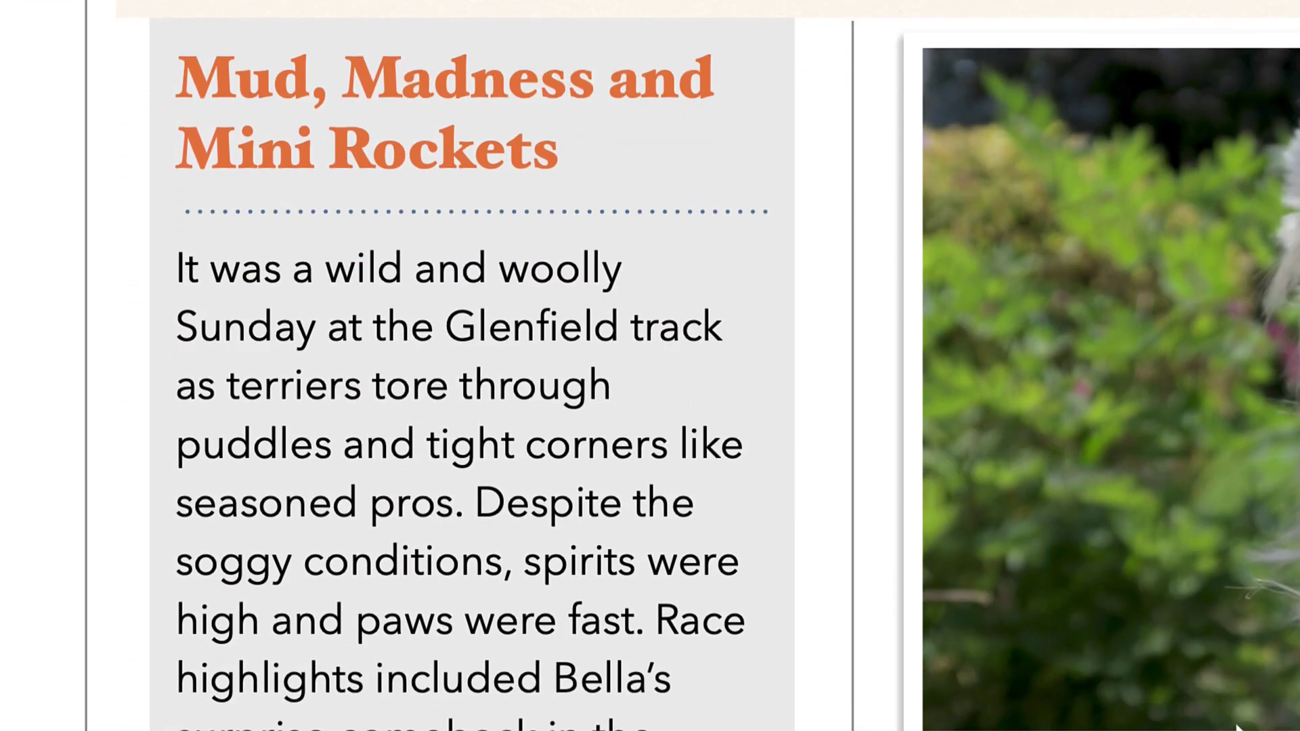
{"action": "mouse_move", "coordinate": [1297, 730]}
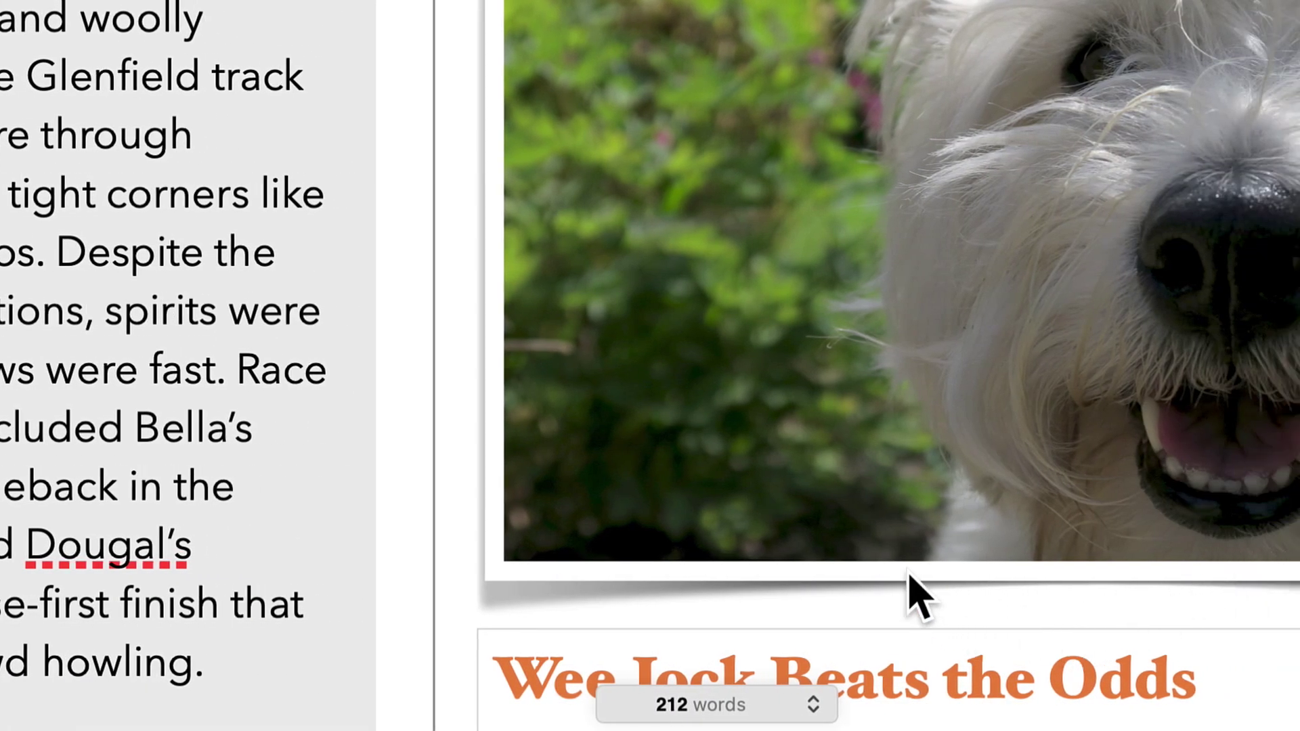
{"action": "left_click", "coordinate": [937, 670]}
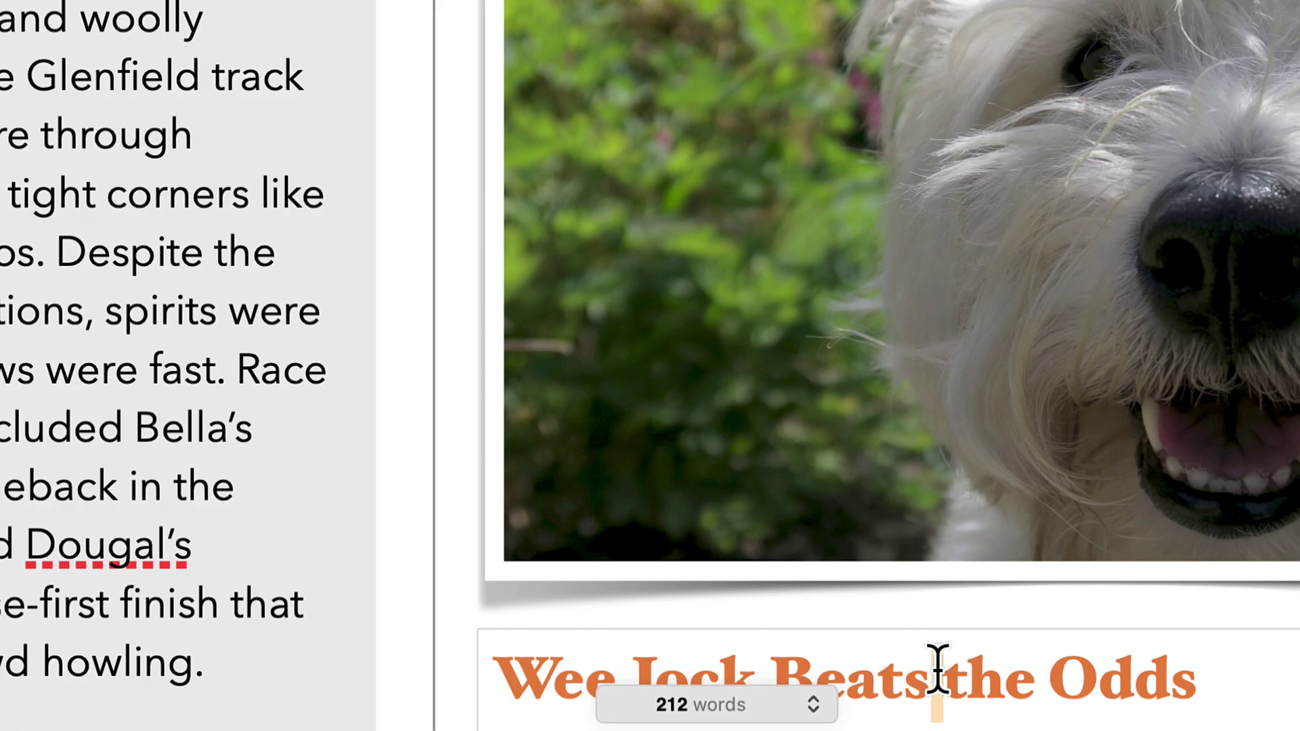
{"action": "triple_click", "coordinate": [938, 670]}
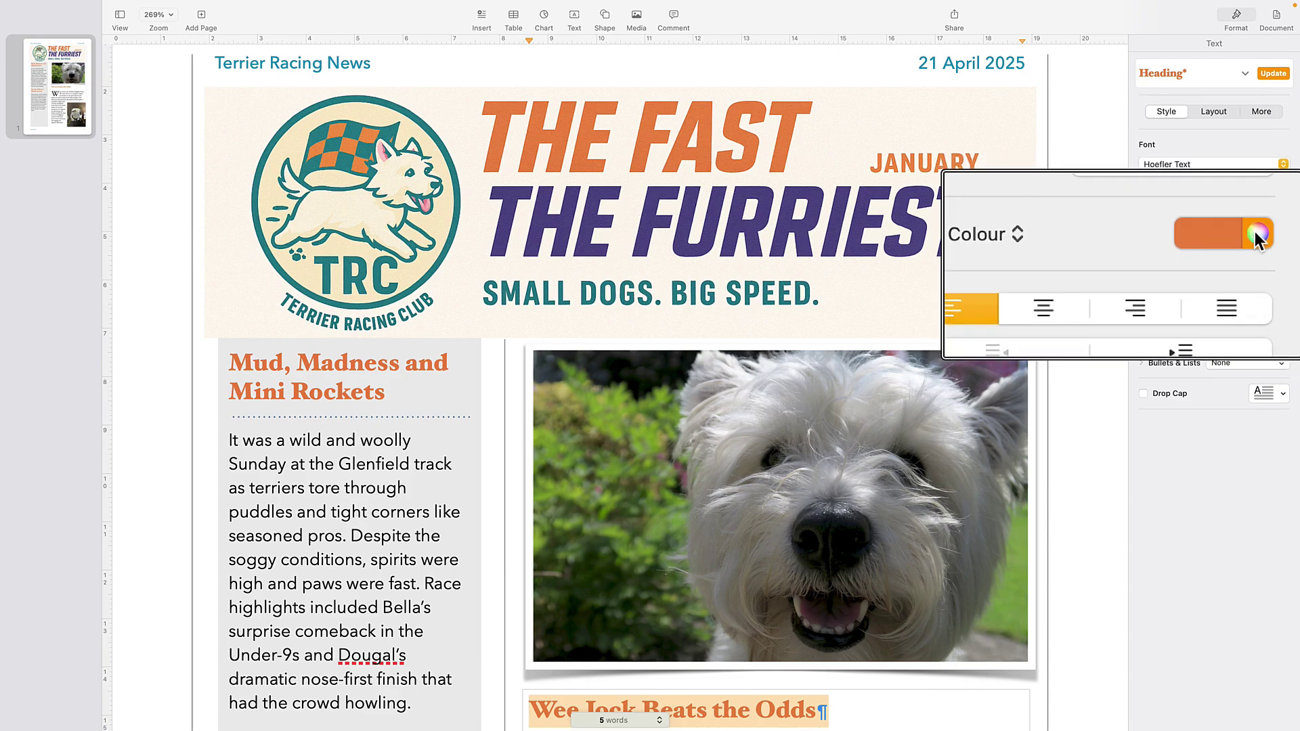
Set the 'Wee Jock Beats the Odds' heading colour to Purple from the Apple colour list
{"action": "left_click", "coordinate": [1253, 232]}
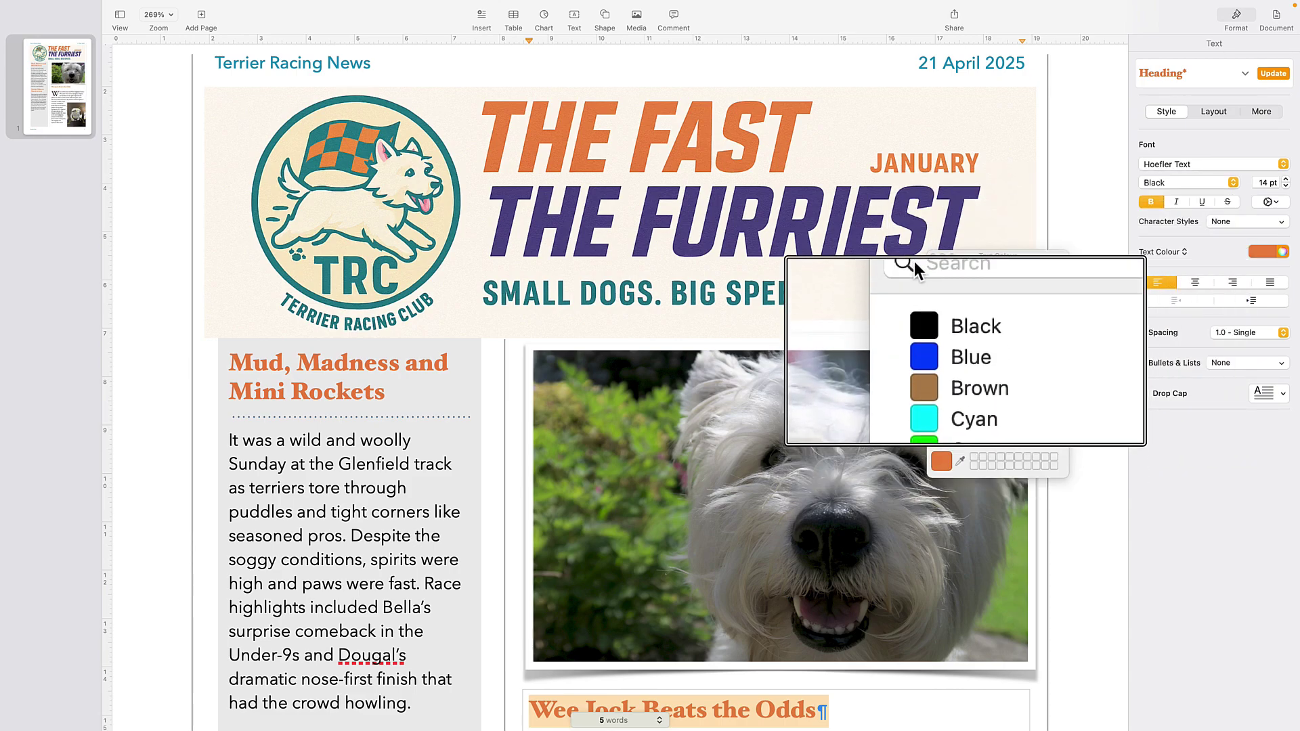
{"action": "scroll", "coordinate": [968, 351], "scroll_direction": "down", "scroll_amount": 4}
{"action": "scroll", "coordinate": [968, 353], "scroll_direction": "down", "scroll_amount": 1}
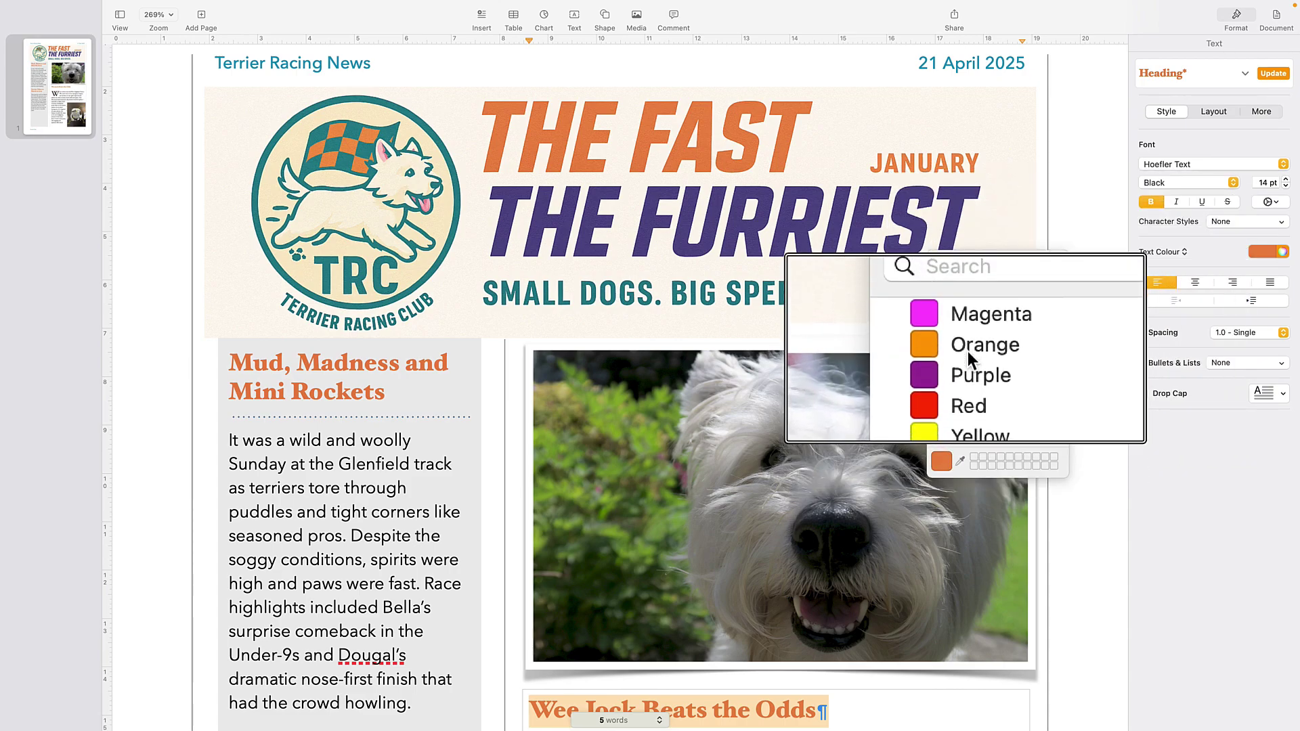
{"action": "left_click", "coordinate": [927, 384]}
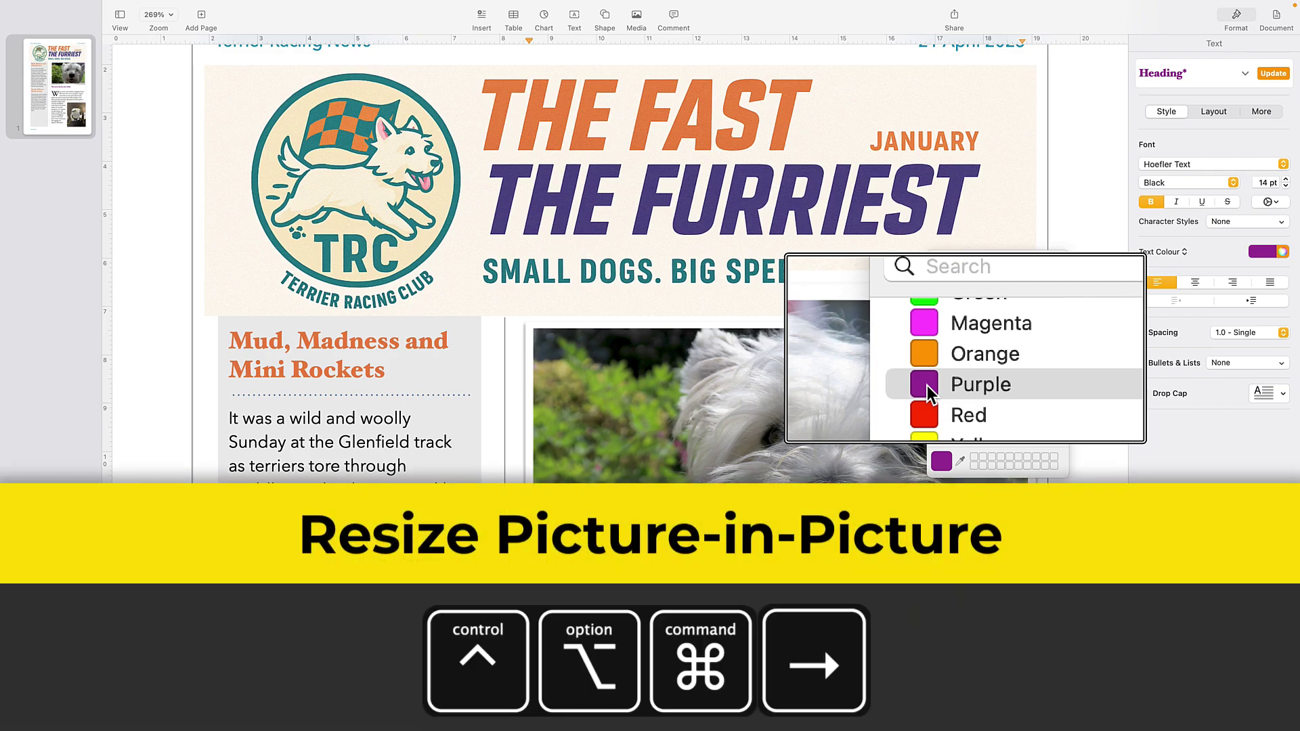
{"action": "key", "text": "ctrl+alt+super+Left"}
Resize the picture-in-picture zoom window wider and taller, then narrow and widen it again
{"action": "key", "text": "ctrl+alt+super+Right"}
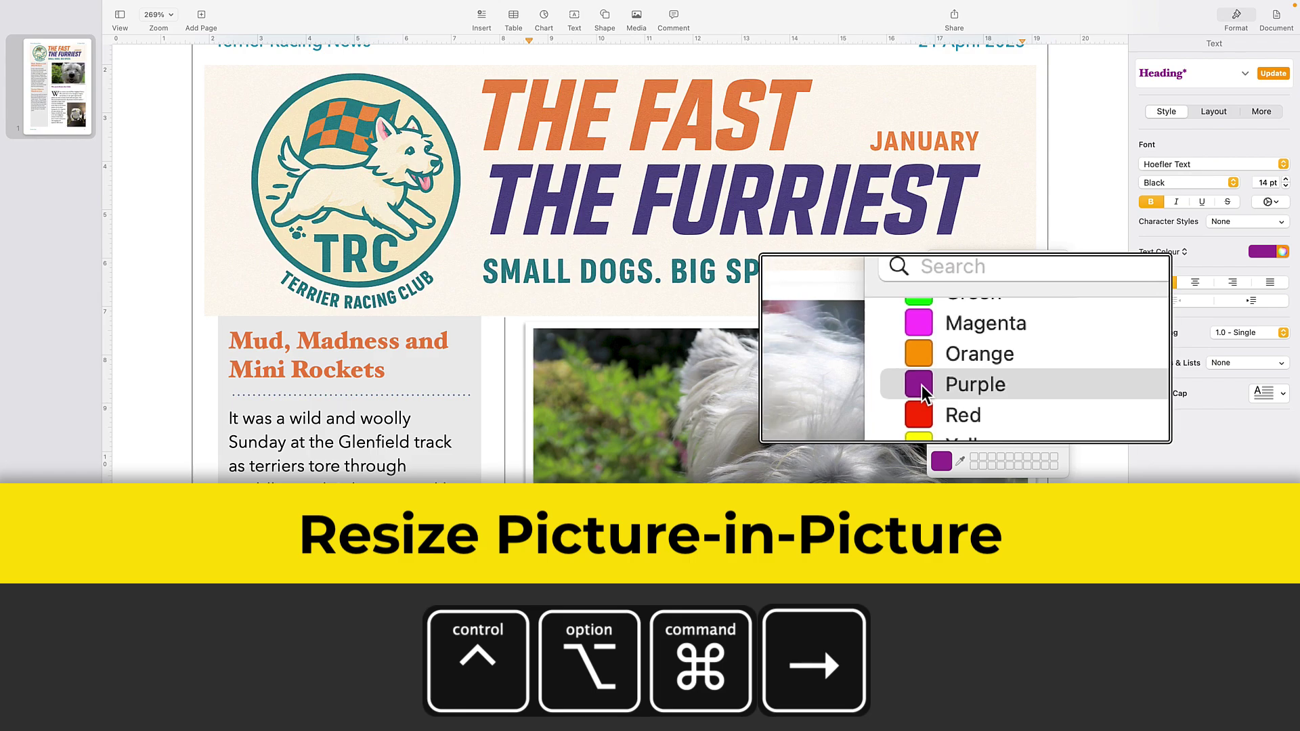
{"action": "key", "text": "ctrl+alt+super+Right"}
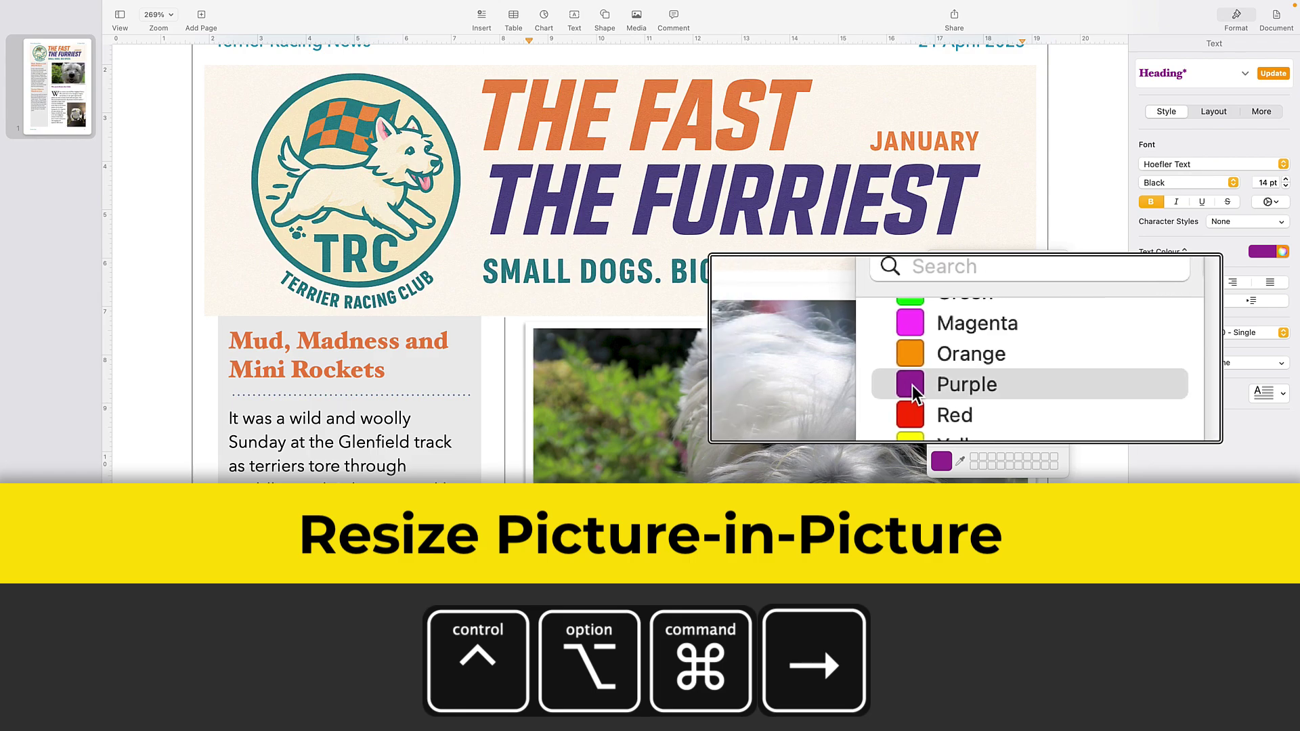
{"action": "key", "text": "ctrl+alt+super+Down"}
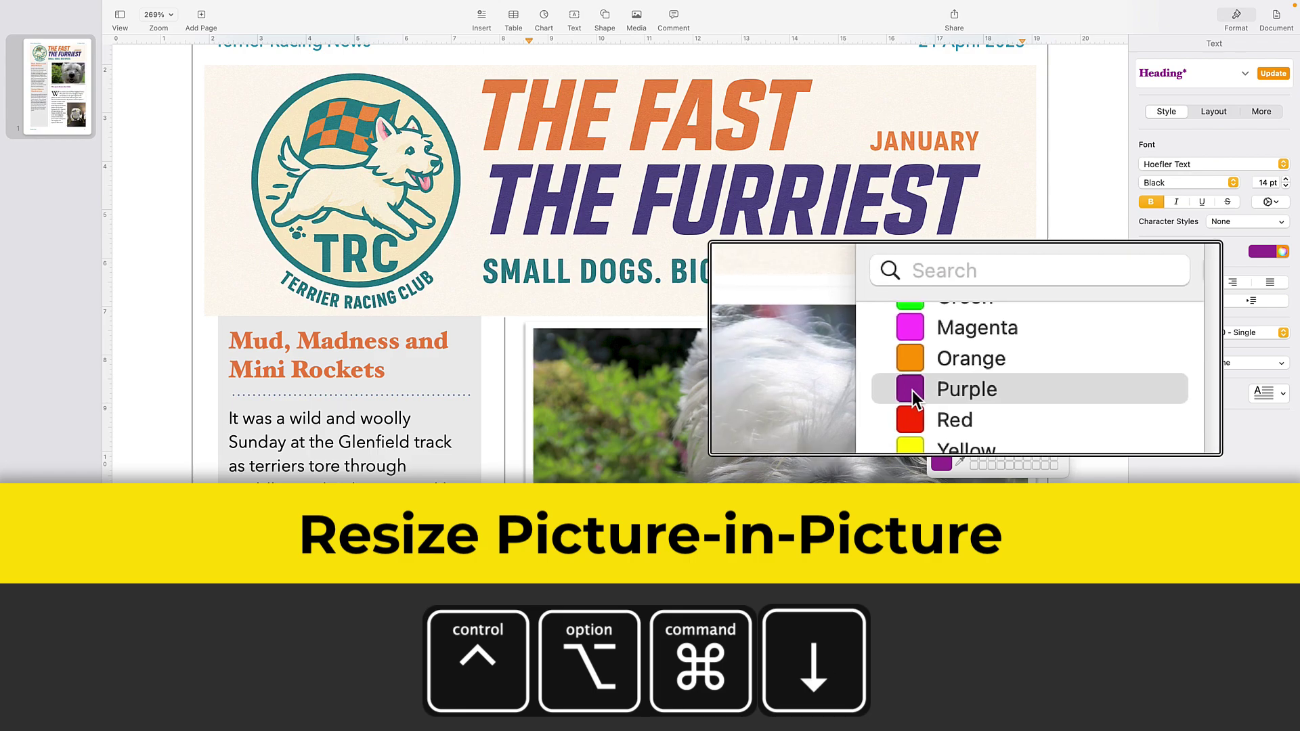
{"action": "key", "text": "ctrl+alt+super+Up"}
{"action": "key", "text": "ctrl+alt+super+Up"}
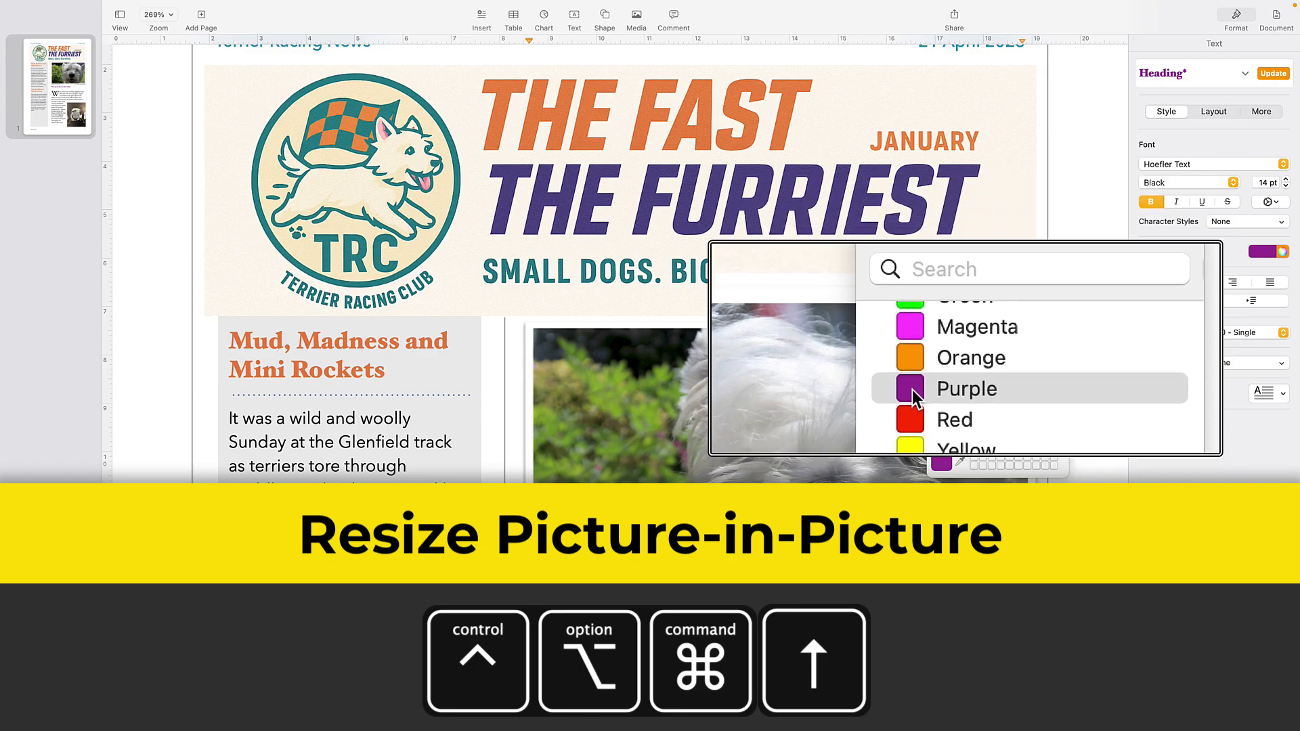
{"action": "key", "text": "ctrl+alt+super+Left"}
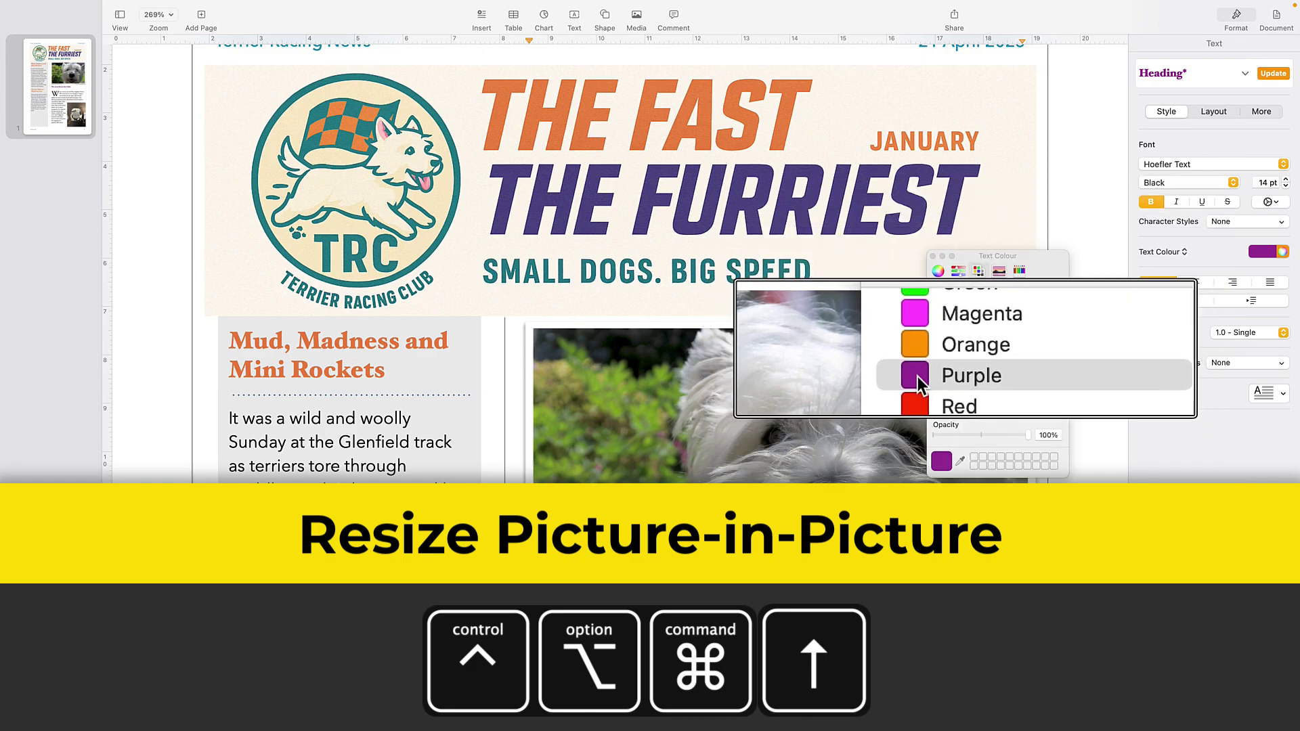
{"action": "key", "text": "ctrl+alt+super+Right"}
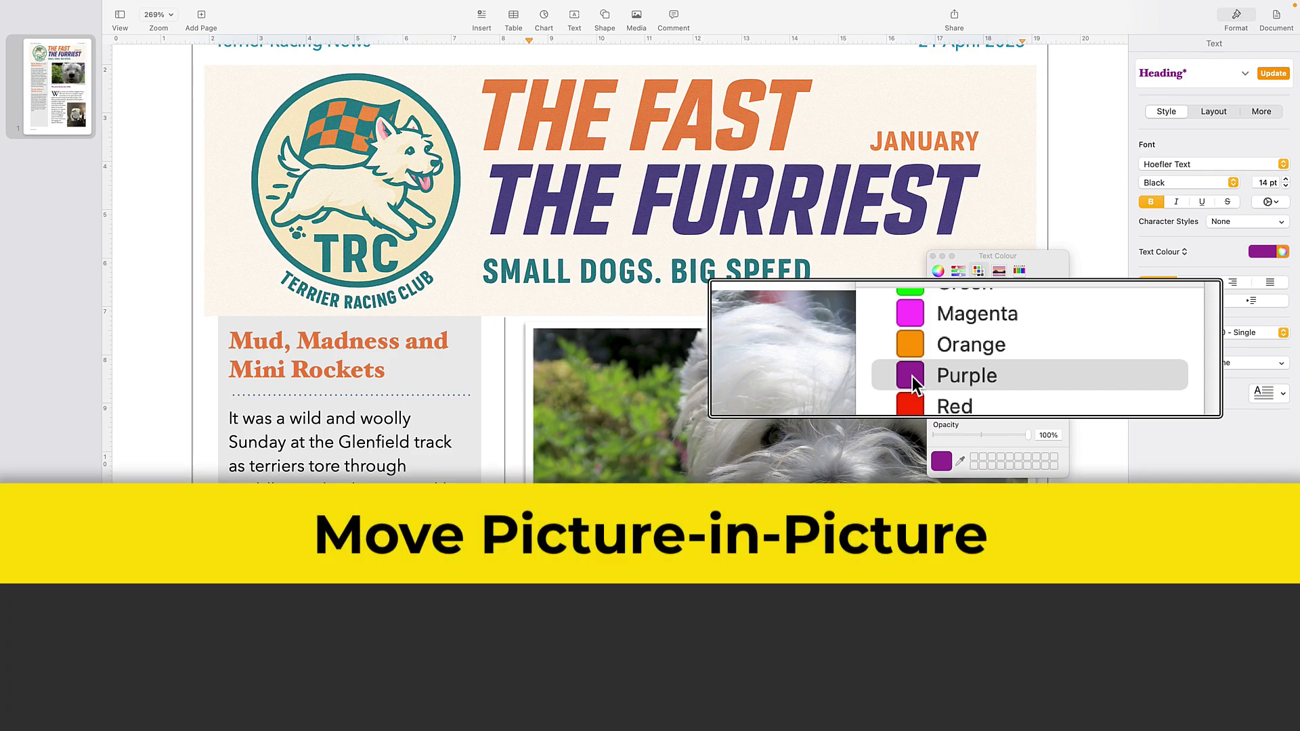
{"action": "key", "text": "alt+super+Left"}
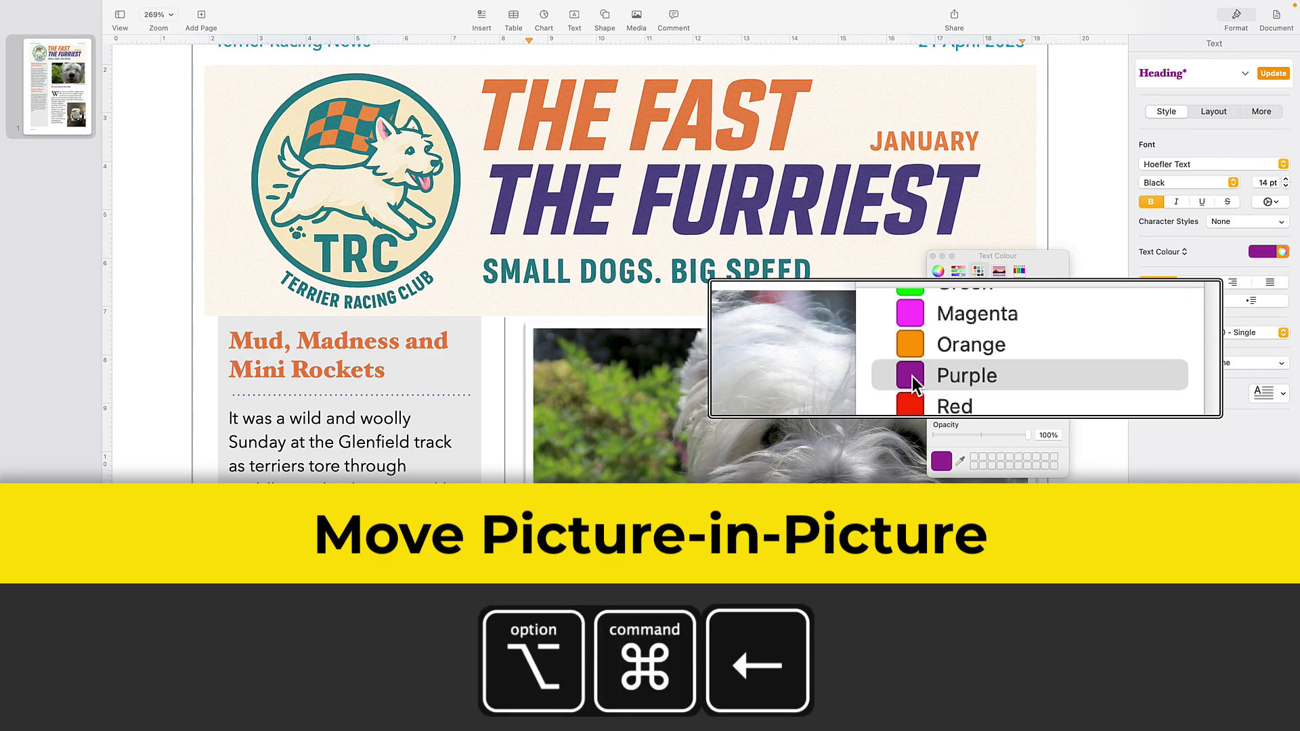
Shift the magnifier left, up and right until it shows the top of the CT scan image
{"action": "key", "text": "alt+super+Left"}
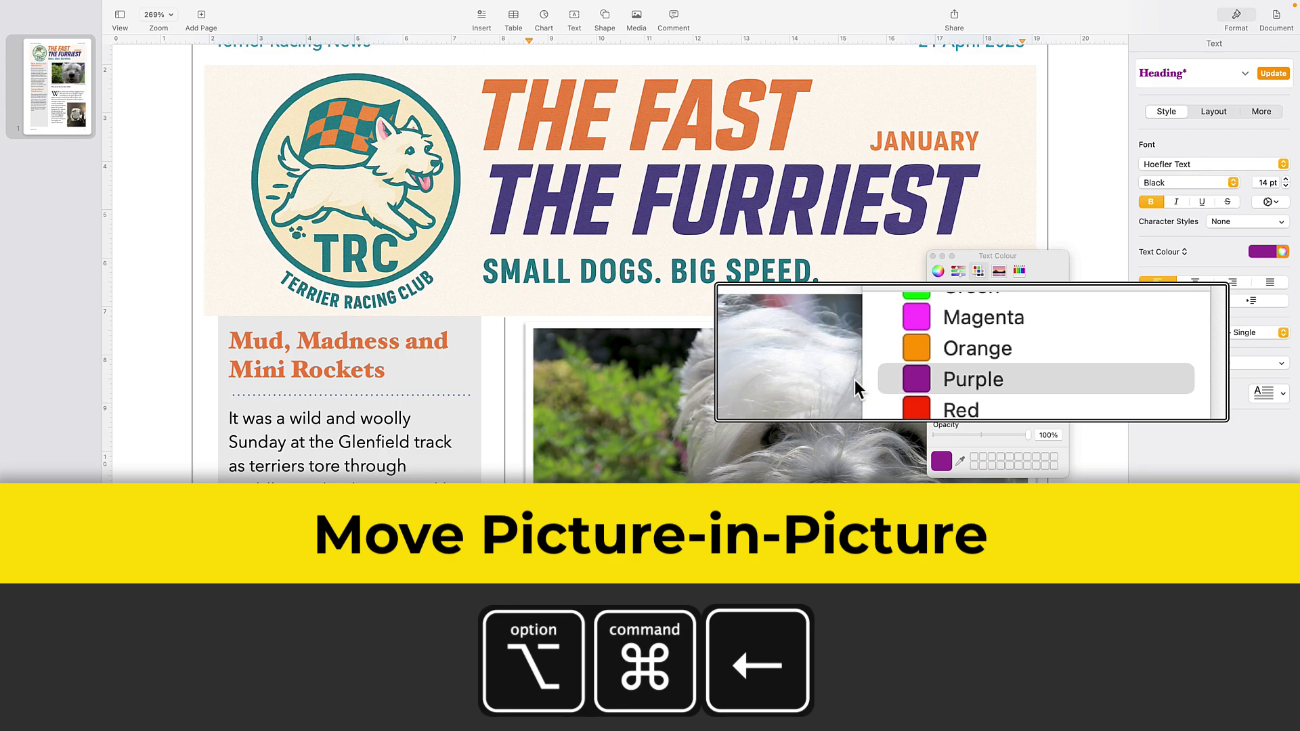
{"action": "key", "text": "alt+super+Left"}
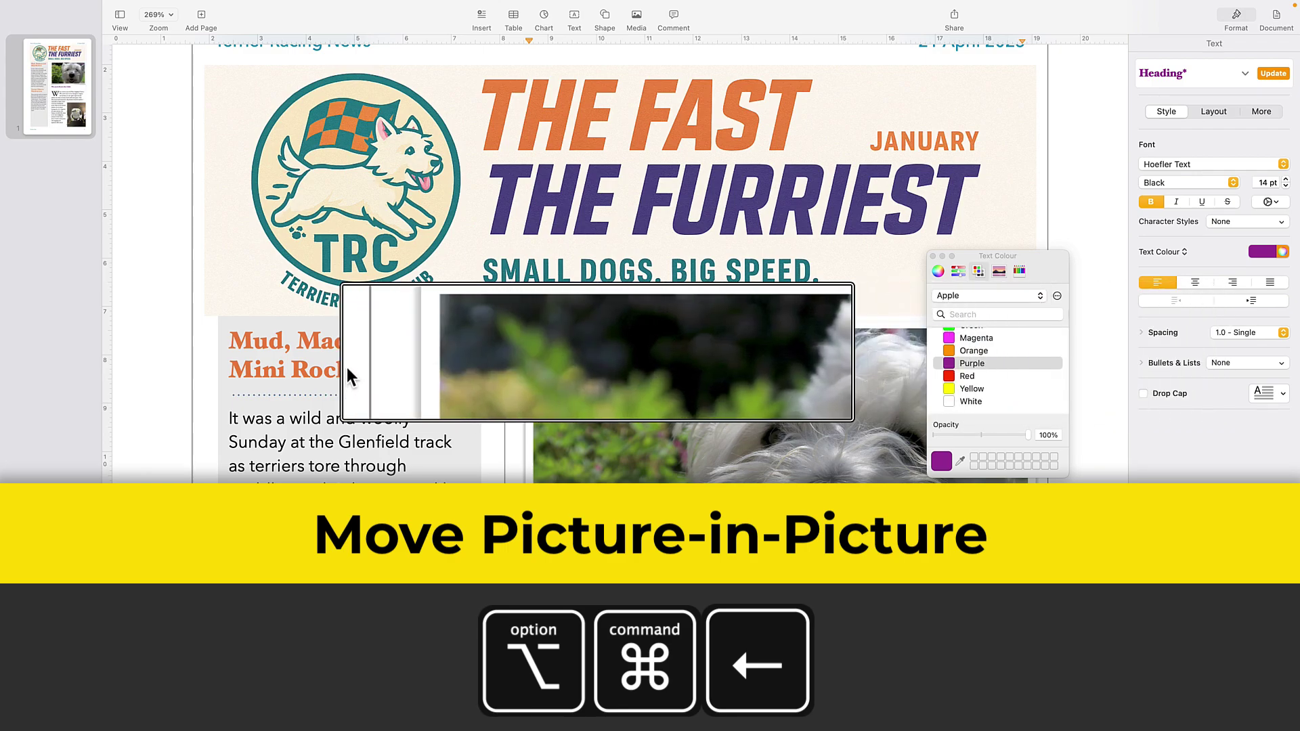
{"action": "key", "text": "alt+super+Up"}
{"action": "key", "text": "alt+super+Up"}
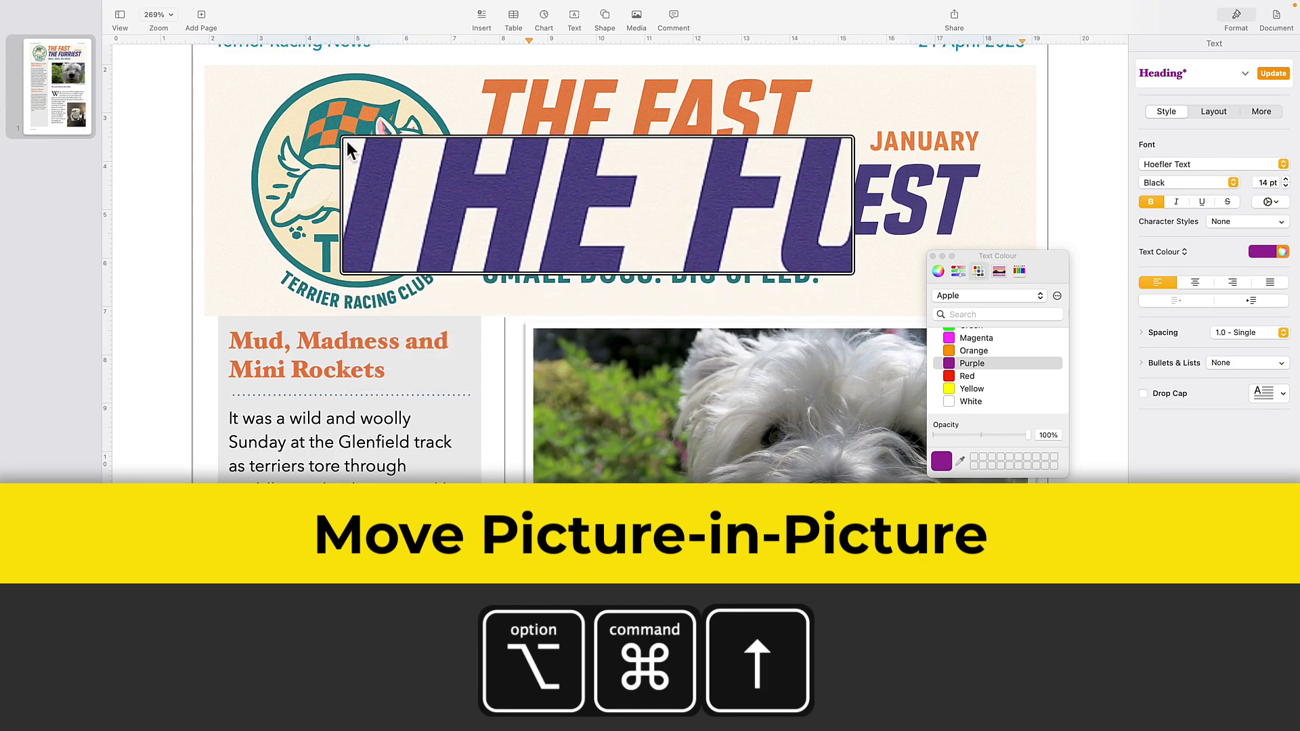
{"action": "key", "text": "alt+super+Right"}
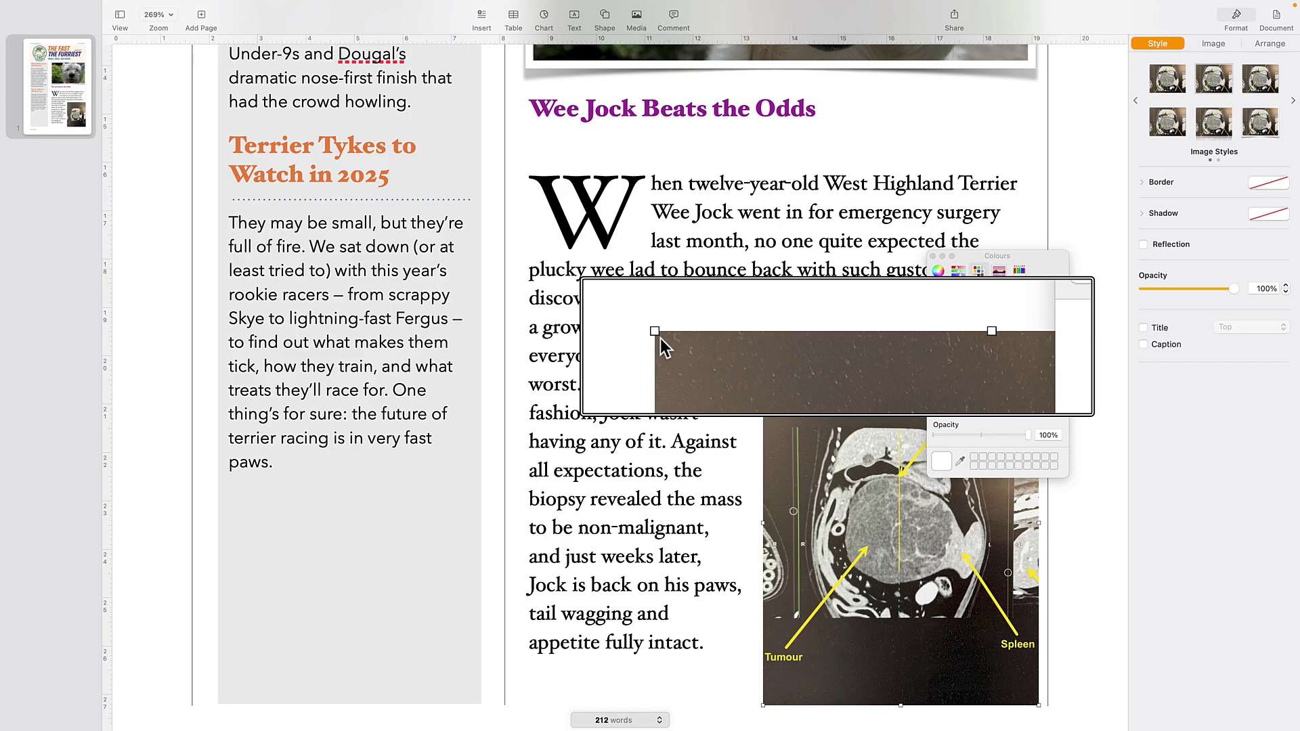
Drag the CT scan image's top-left handle outward to enlarge it beside the Wee Jock article
{"action": "mouse_move", "coordinate": [654, 331]}
{"action": "left_mouse_down"}
{"action": "mouse_move", "coordinate": [740, 368]}
{"action": "mouse_move", "coordinate": [529, 263]}
{"action": "mouse_move", "coordinate": [727, 377]}
{"action": "mouse_move", "coordinate": [674, 334]}
{"action": "left_mouse_up"}
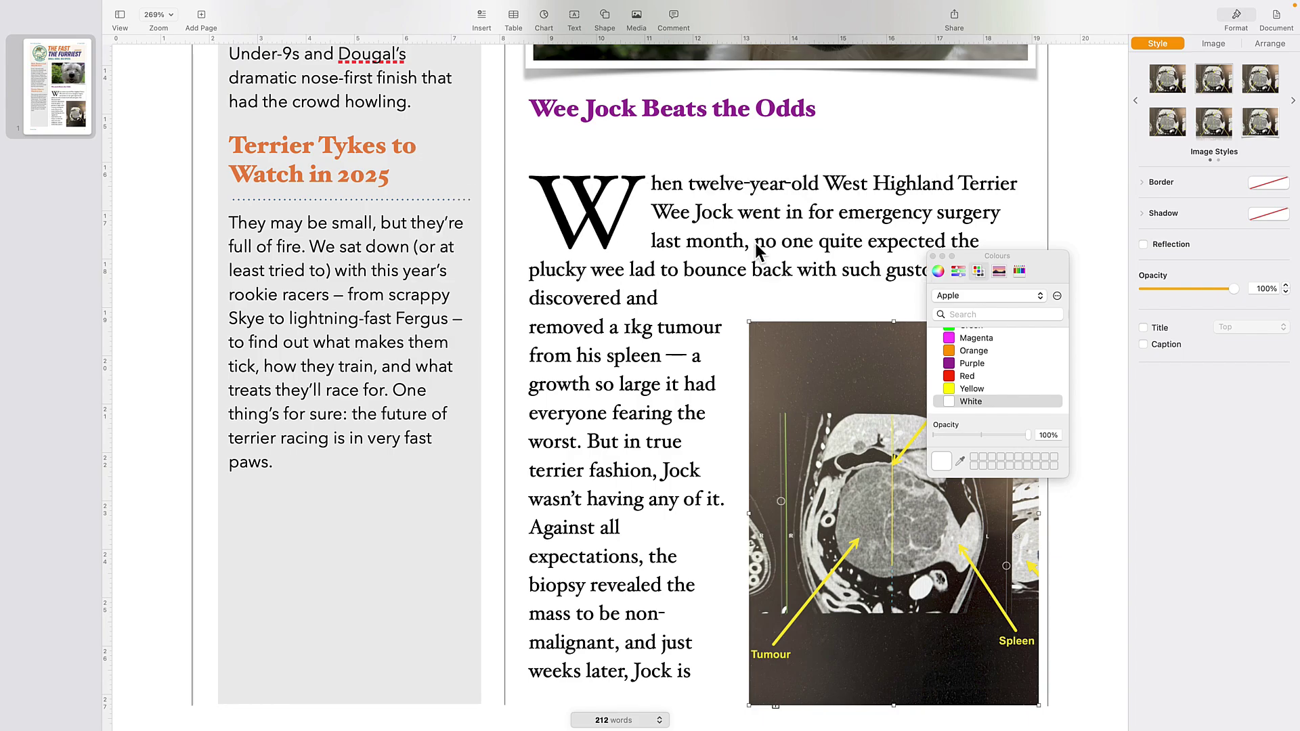
{"action": "left_click", "coordinate": [18, 9]}
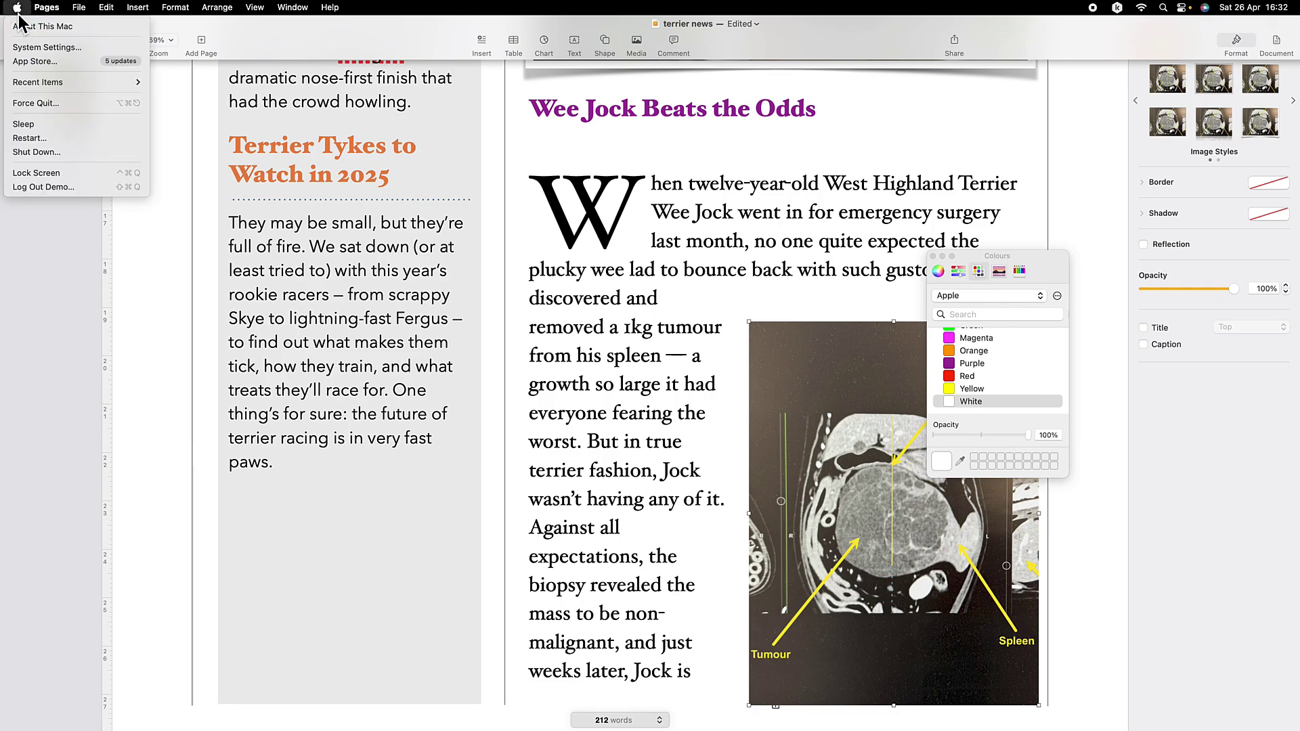
Switch on 'Keep picture-in-picture window stationary' in the Advanced Zoom options
{"action": "left_click", "coordinate": [33, 50]}
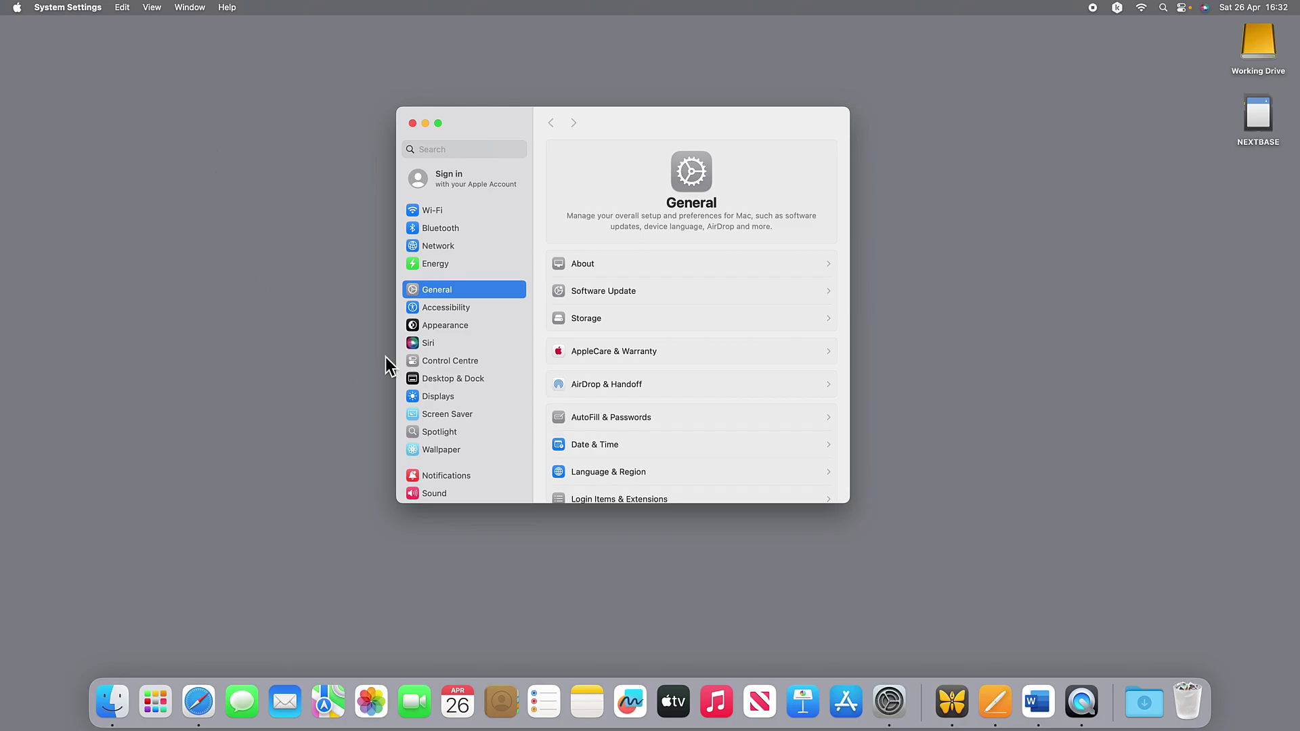
{"action": "left_click", "coordinate": [449, 308]}
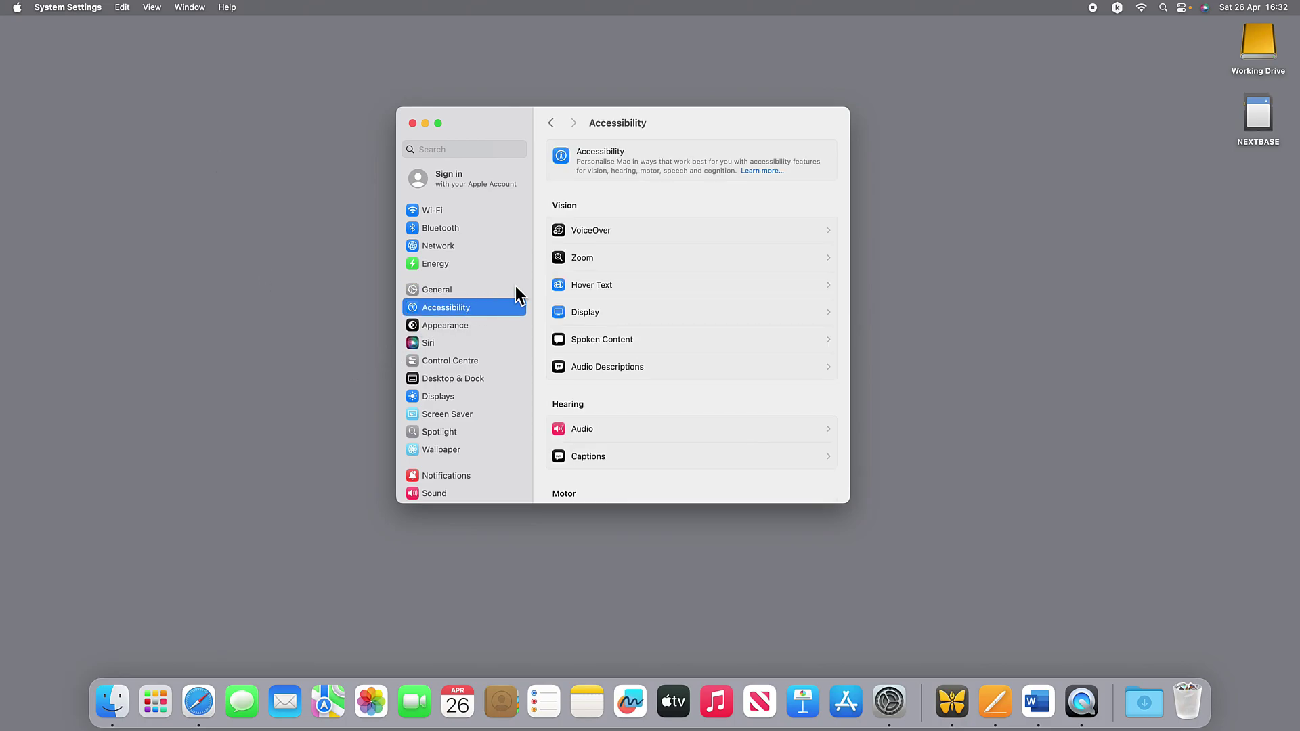
{"action": "left_click", "coordinate": [581, 257]}
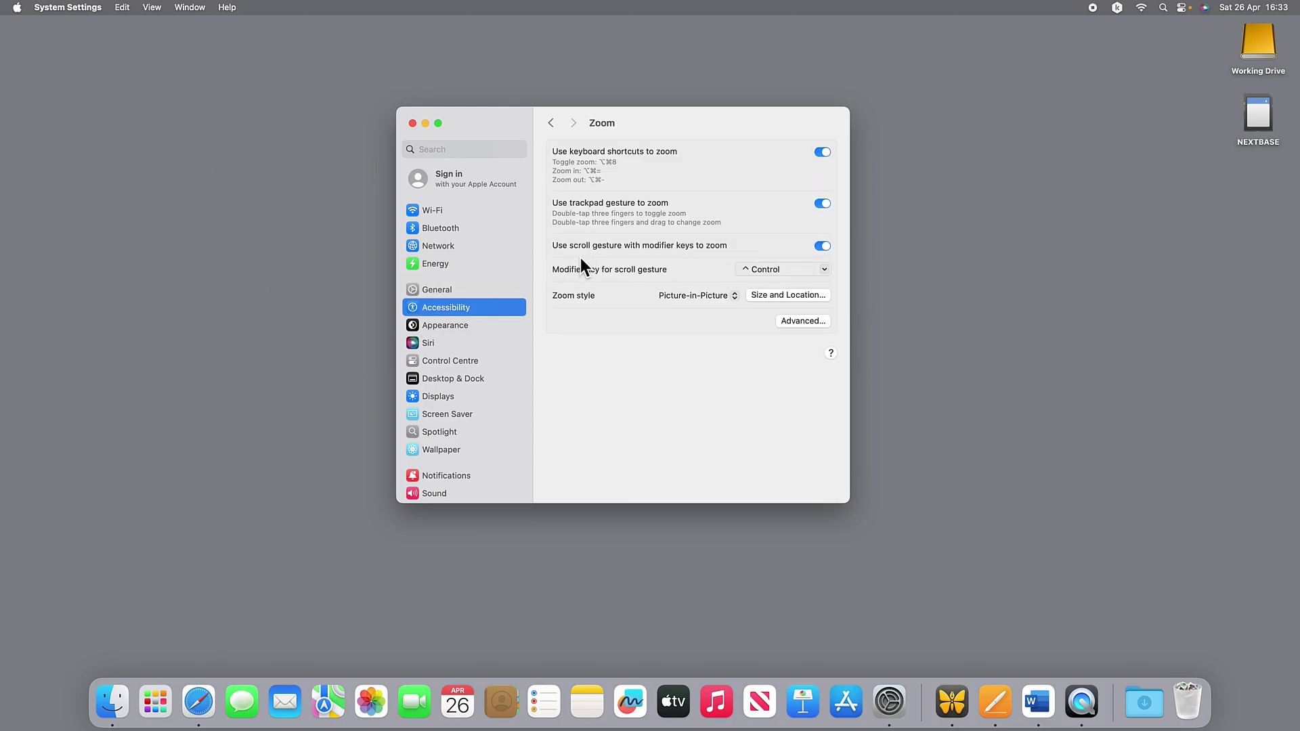
{"action": "left_click", "coordinate": [803, 321]}
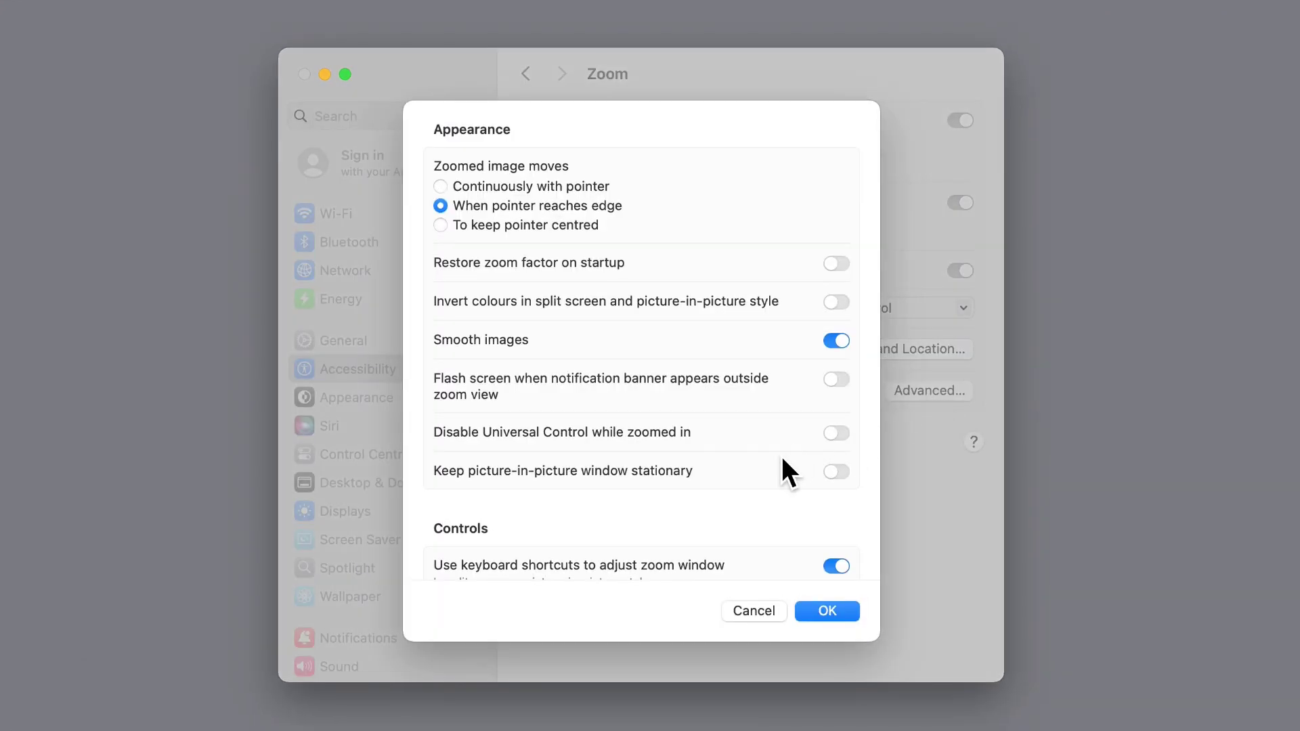
{"action": "left_click", "coordinate": [839, 474]}
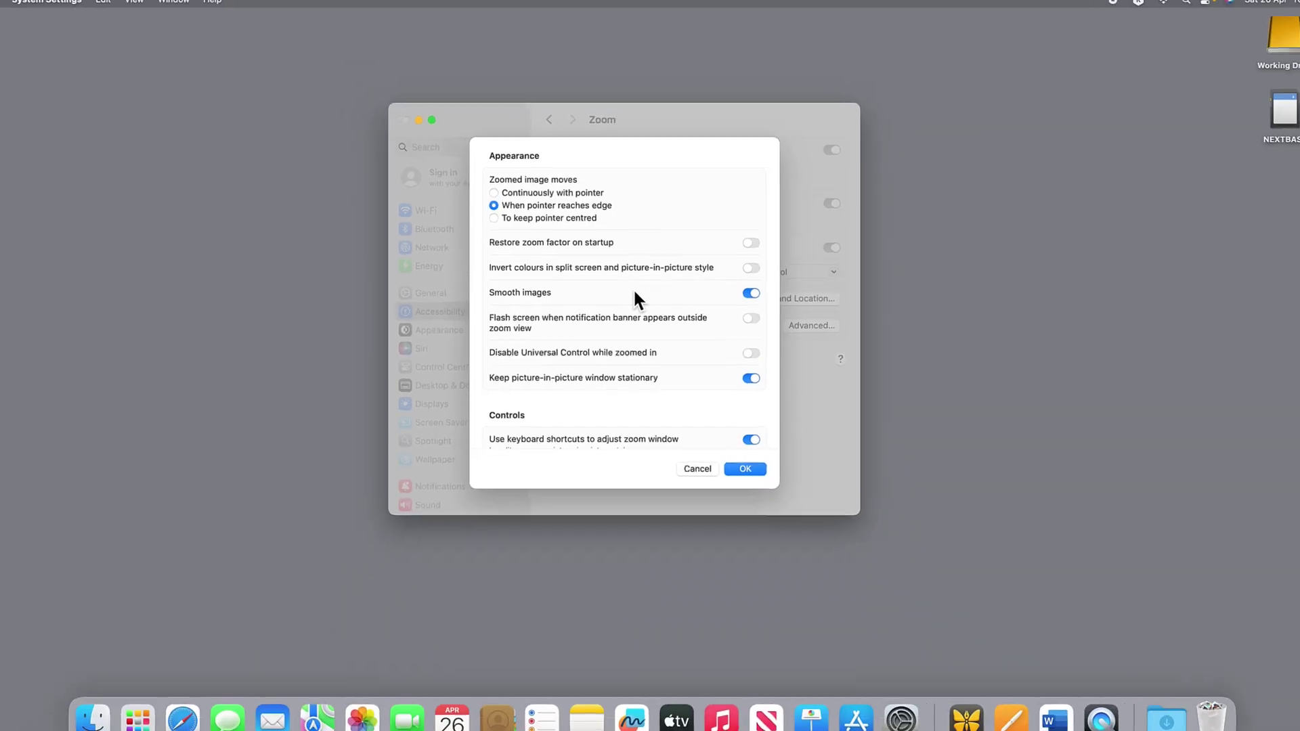
{"action": "key", "text": "alt+super+8"}
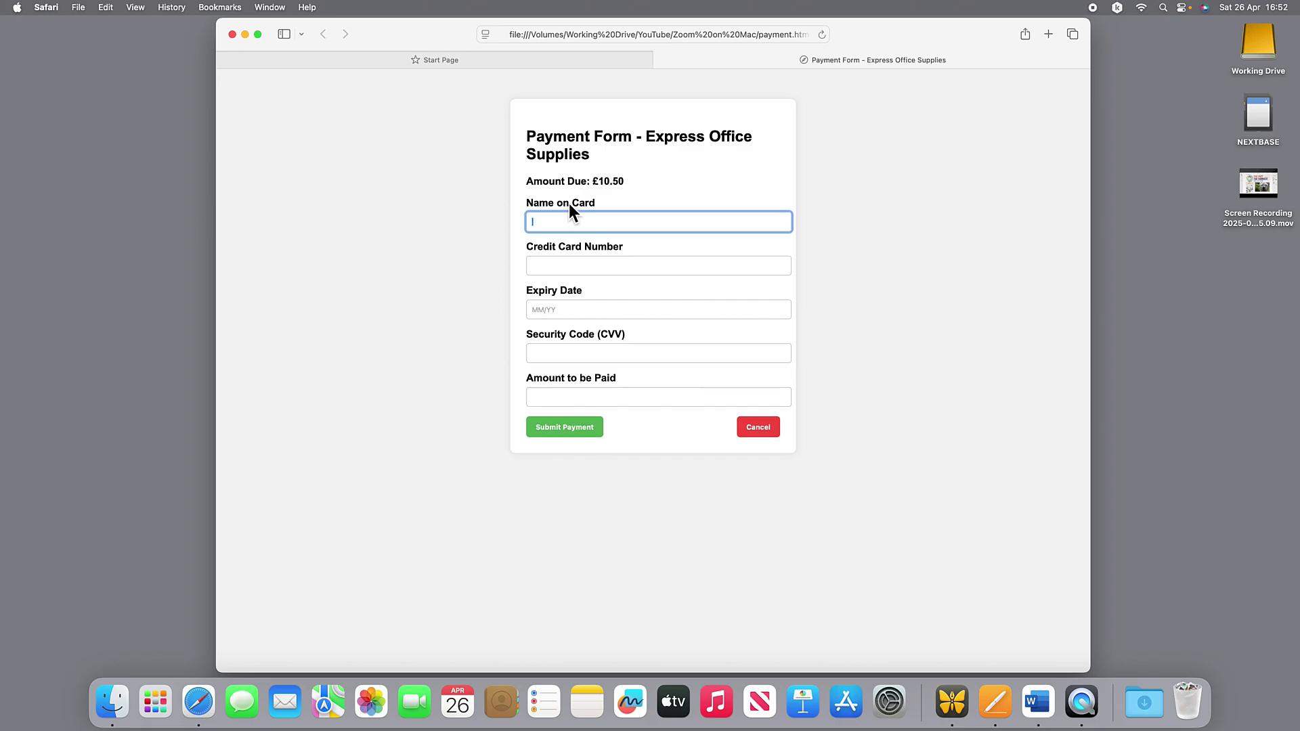
Fill in the cardholder's name and card number, tabbing on to the expiry date field
{"action": "type", "text": "Jo"}
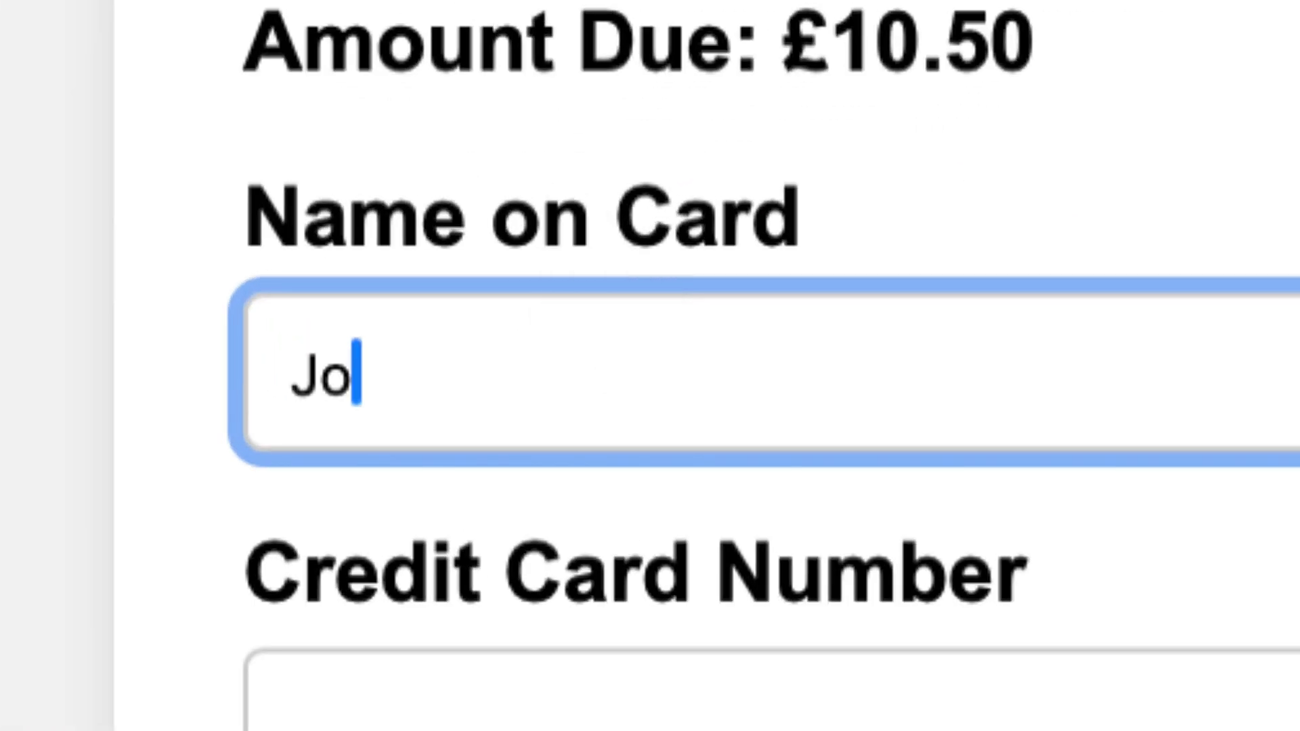
{"action": "type", "text": "hn Smith"}
{"action": "key", "text": "Tab"}
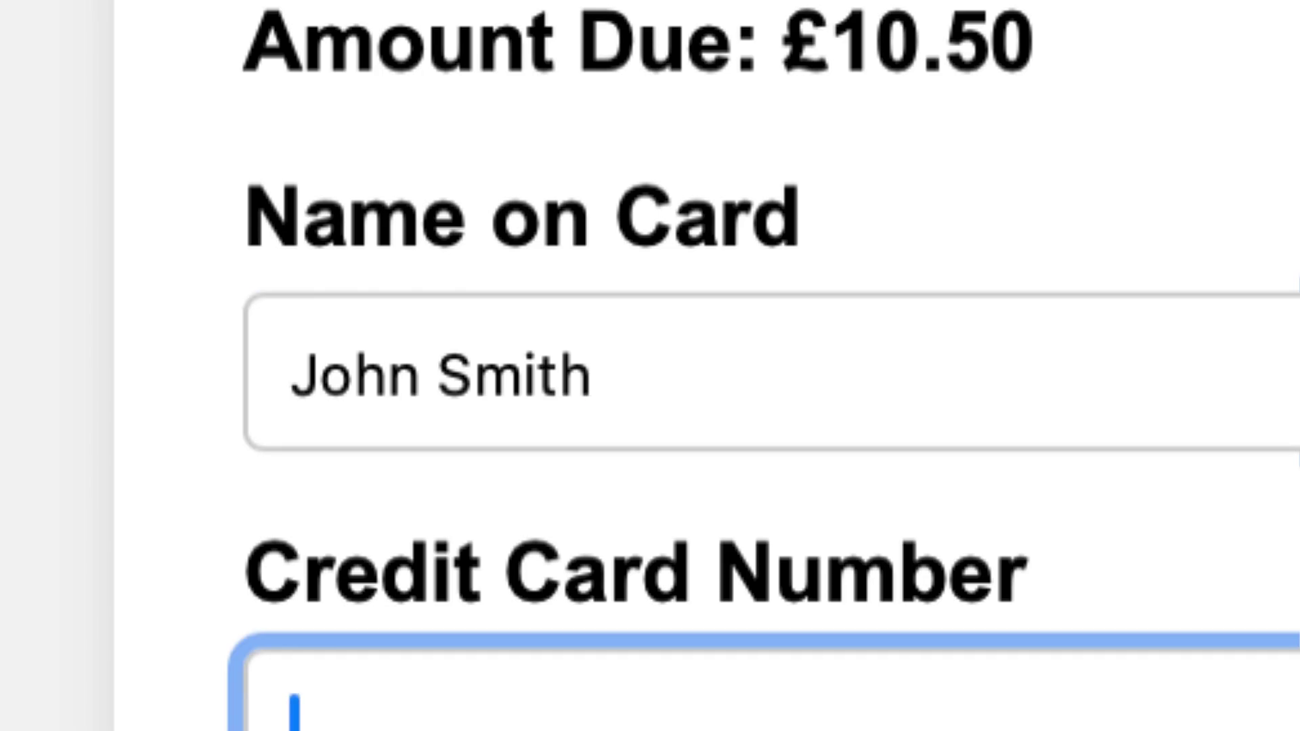
{"action": "type", "text": "1234"}
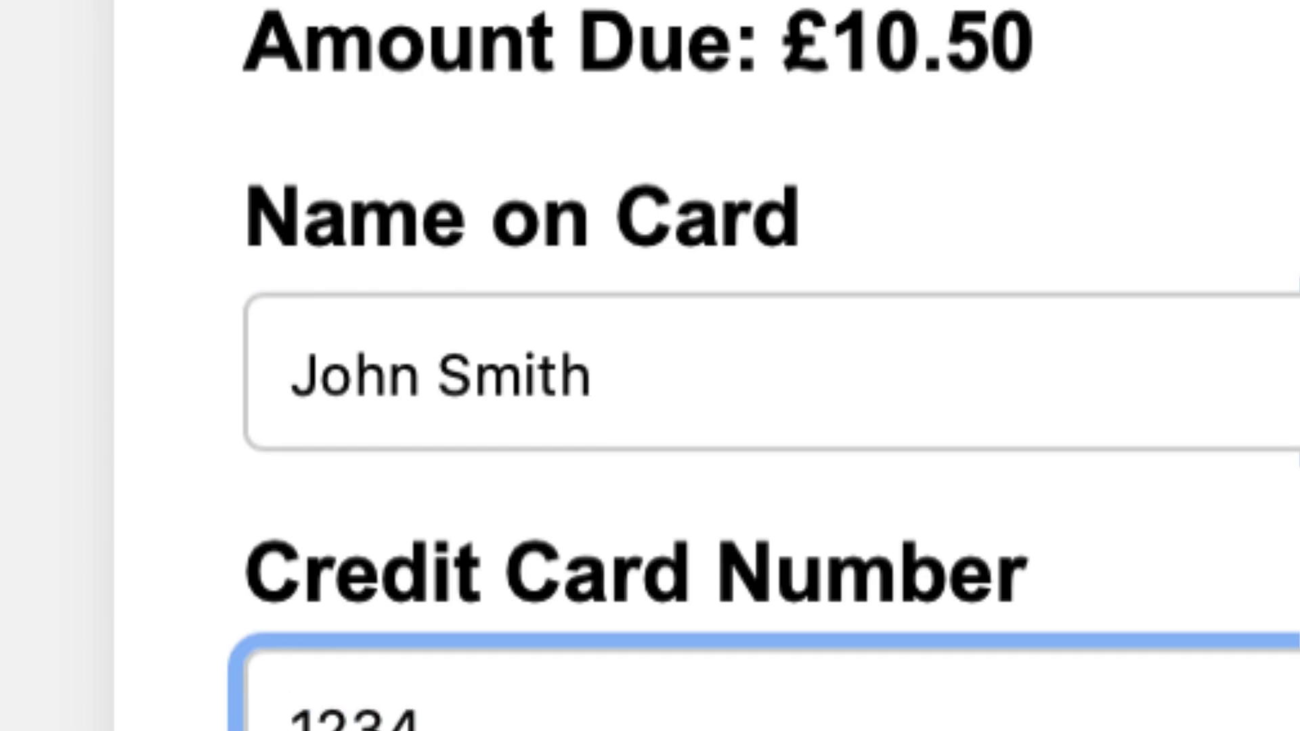
{"action": "key", "text": "Tab"}
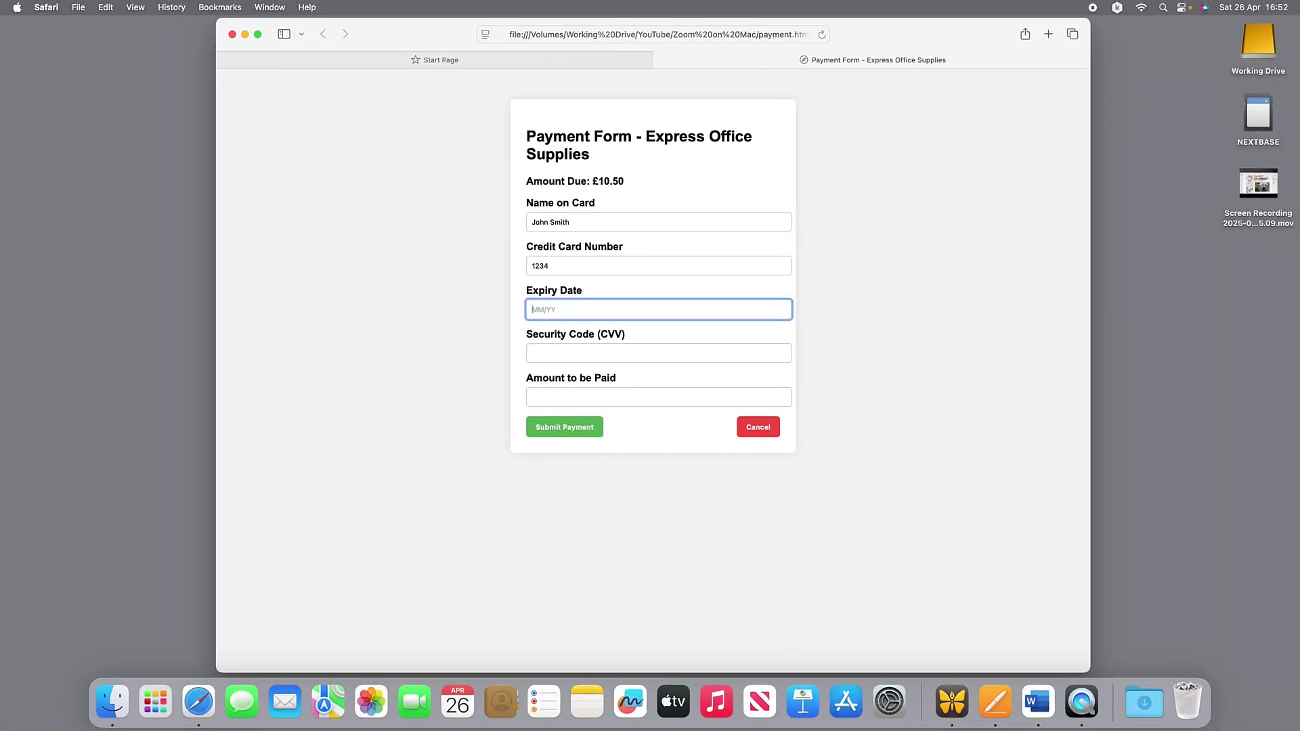
{"action": "key", "text": "ctrl+F2"}
{"action": "key", "text": "Return"}
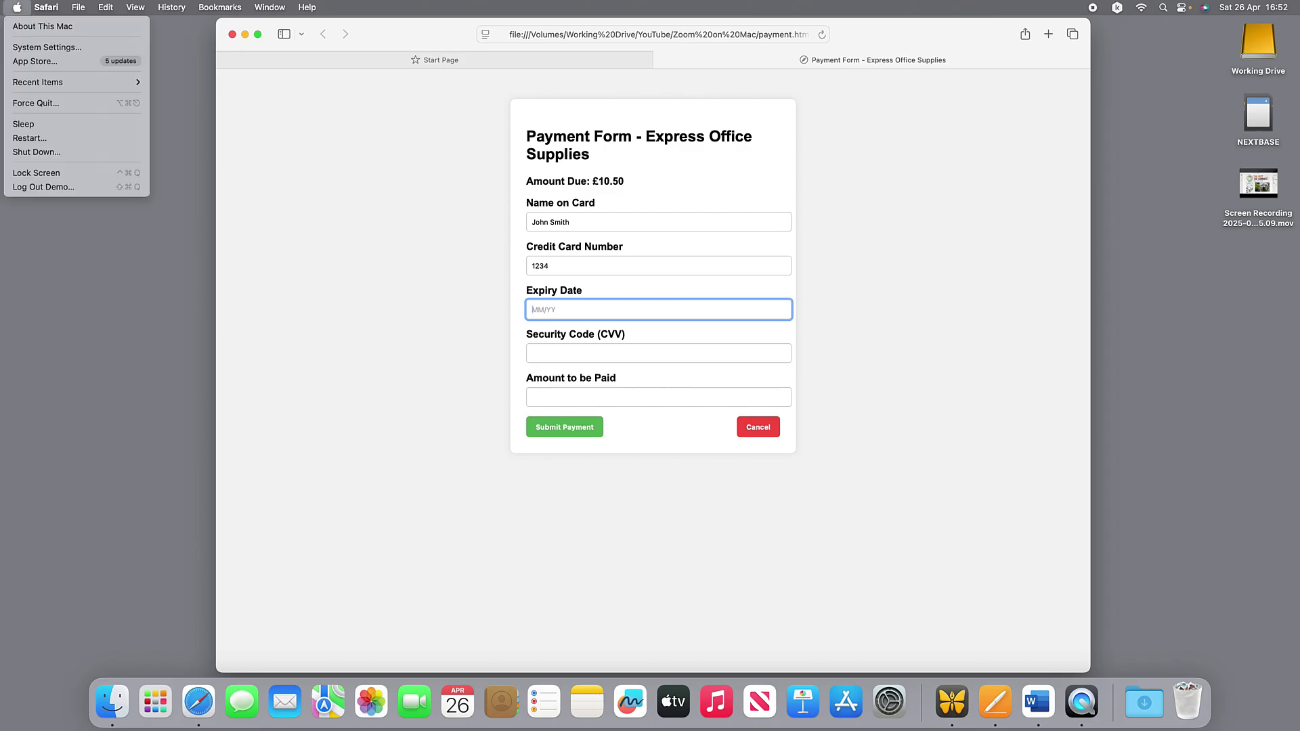
Set Follow keyboard focus to Always in the Advanced Zoom options and confirm with OK
{"action": "key", "text": "Down"}
{"action": "key", "text": "Down"}
{"action": "key", "text": "Return"}
{"action": "left_click", "coordinate": [433, 310]}
{"action": "left_click", "coordinate": [592, 260]}
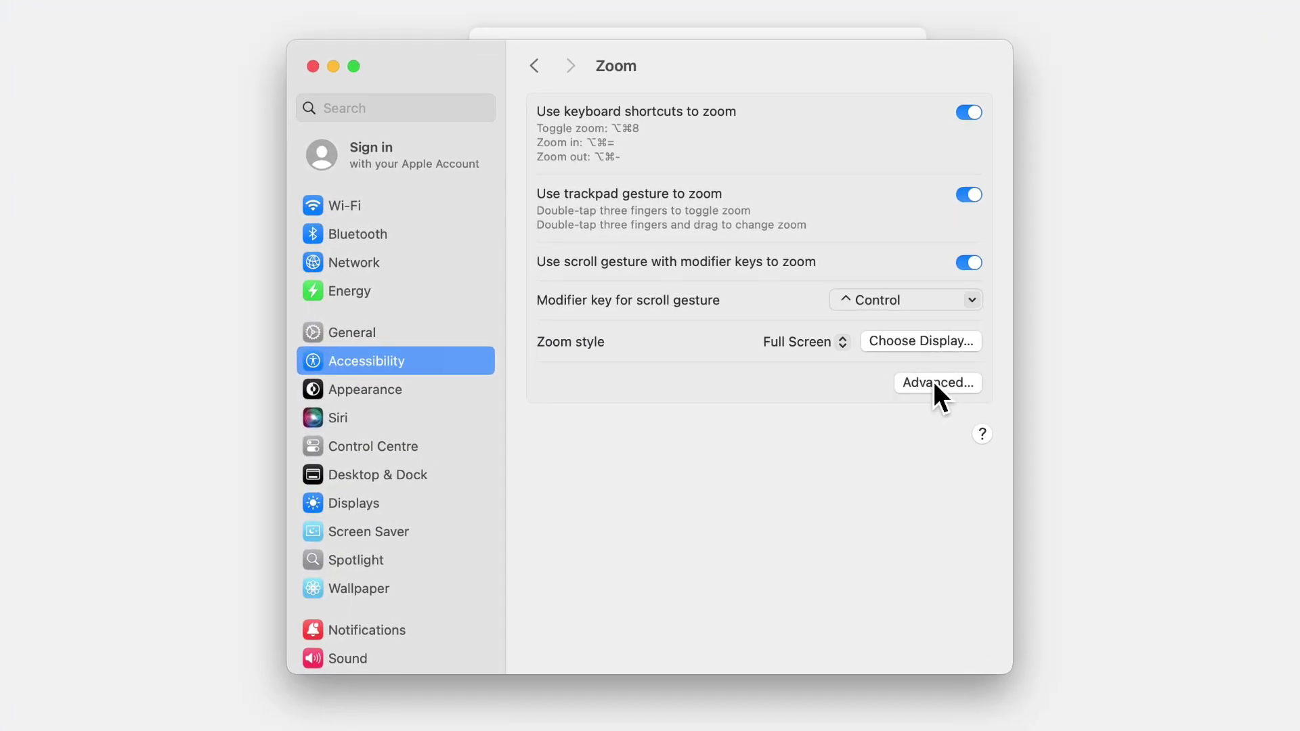
{"action": "left_click", "coordinate": [800, 319]}
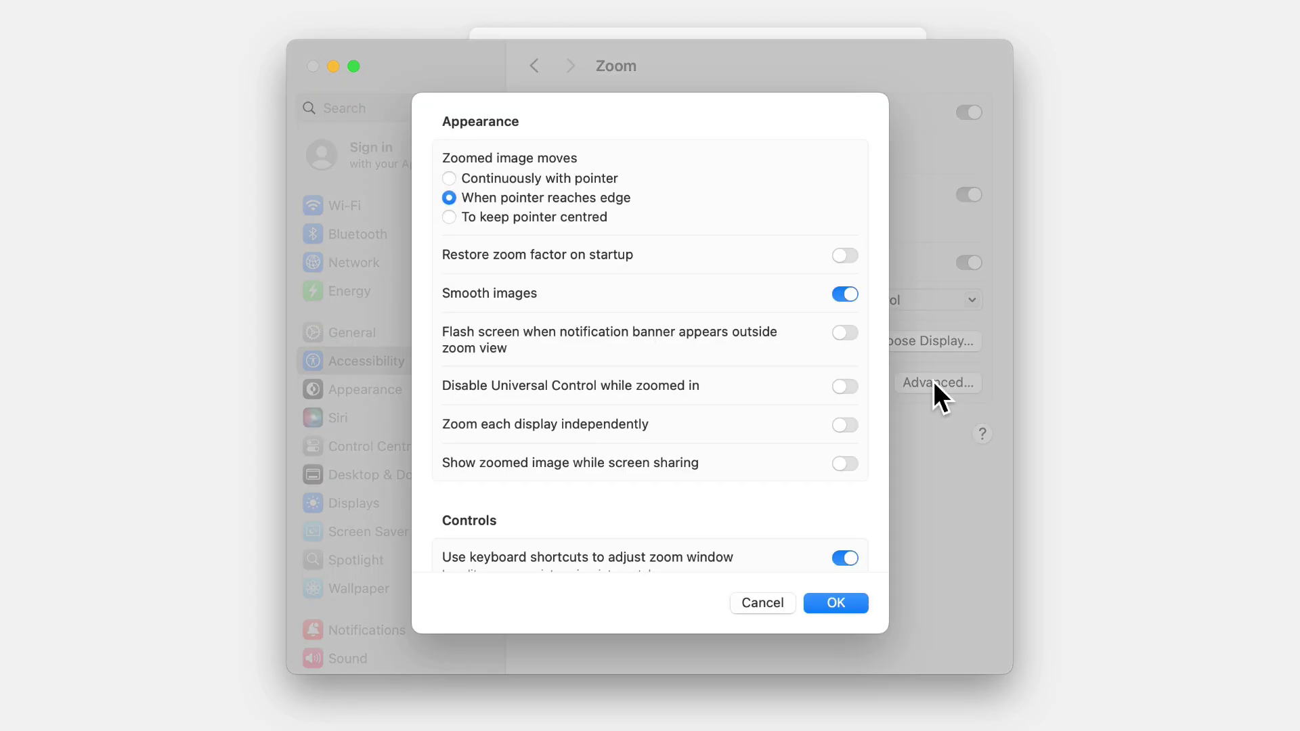
{"action": "scroll", "coordinate": [826, 471], "scroll_direction": "down", "scroll_amount": 10}
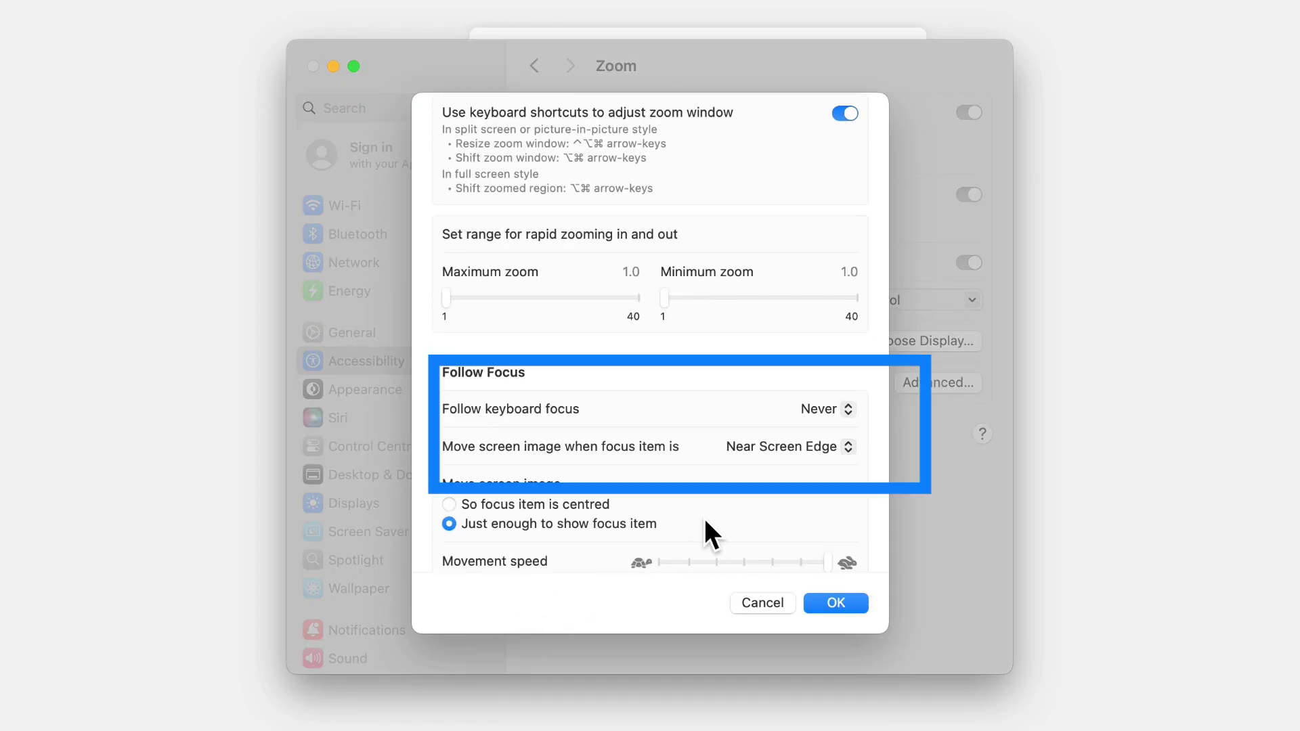
{"action": "left_click", "coordinate": [834, 417]}
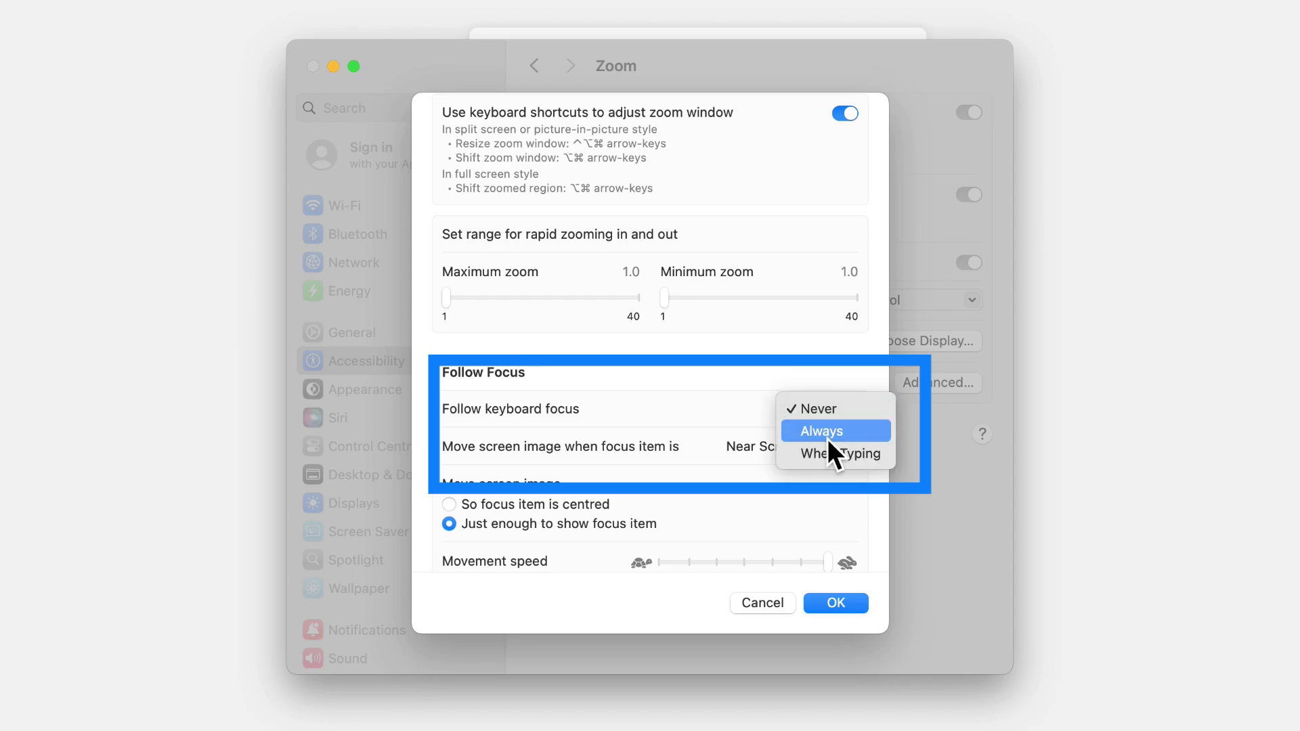
{"action": "left_click", "coordinate": [827, 437]}
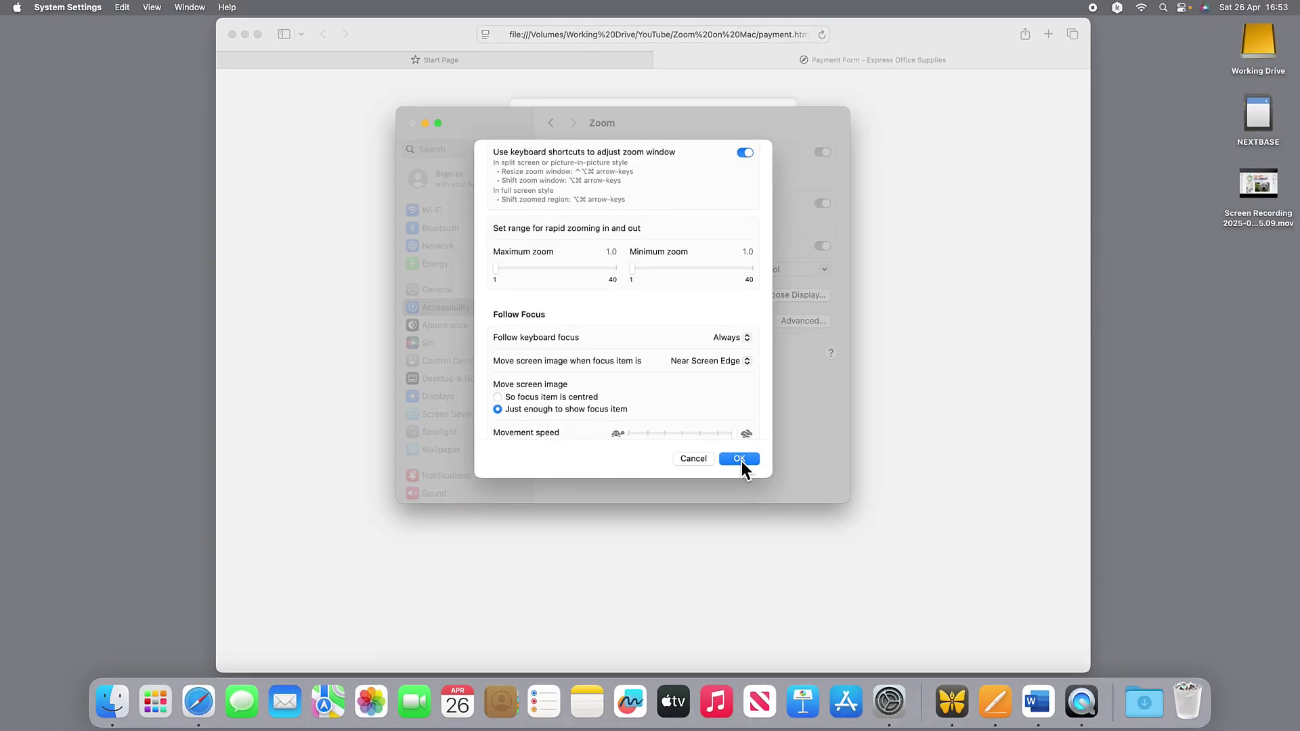
{"action": "left_click", "coordinate": [837, 603]}
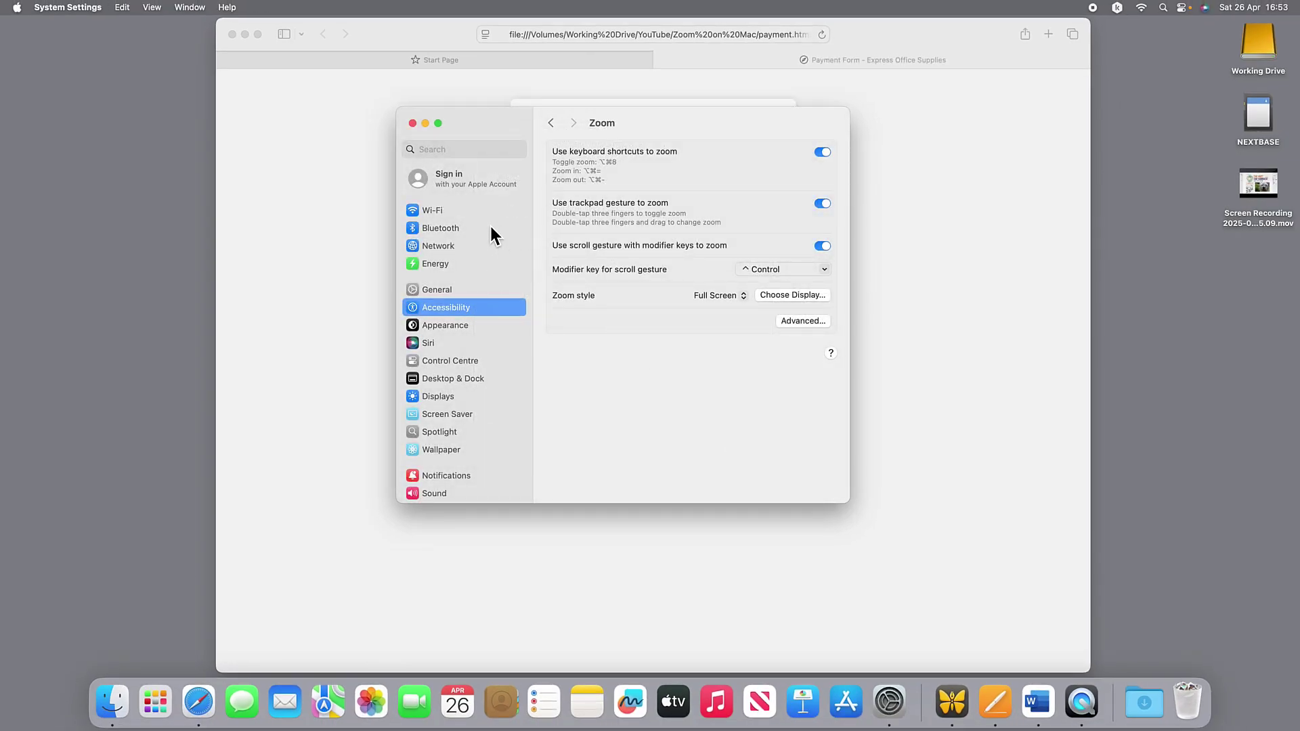
Return to the Safari payment form and enter the cardholder's name in Name on Card
{"action": "left_click", "coordinate": [411, 123]}
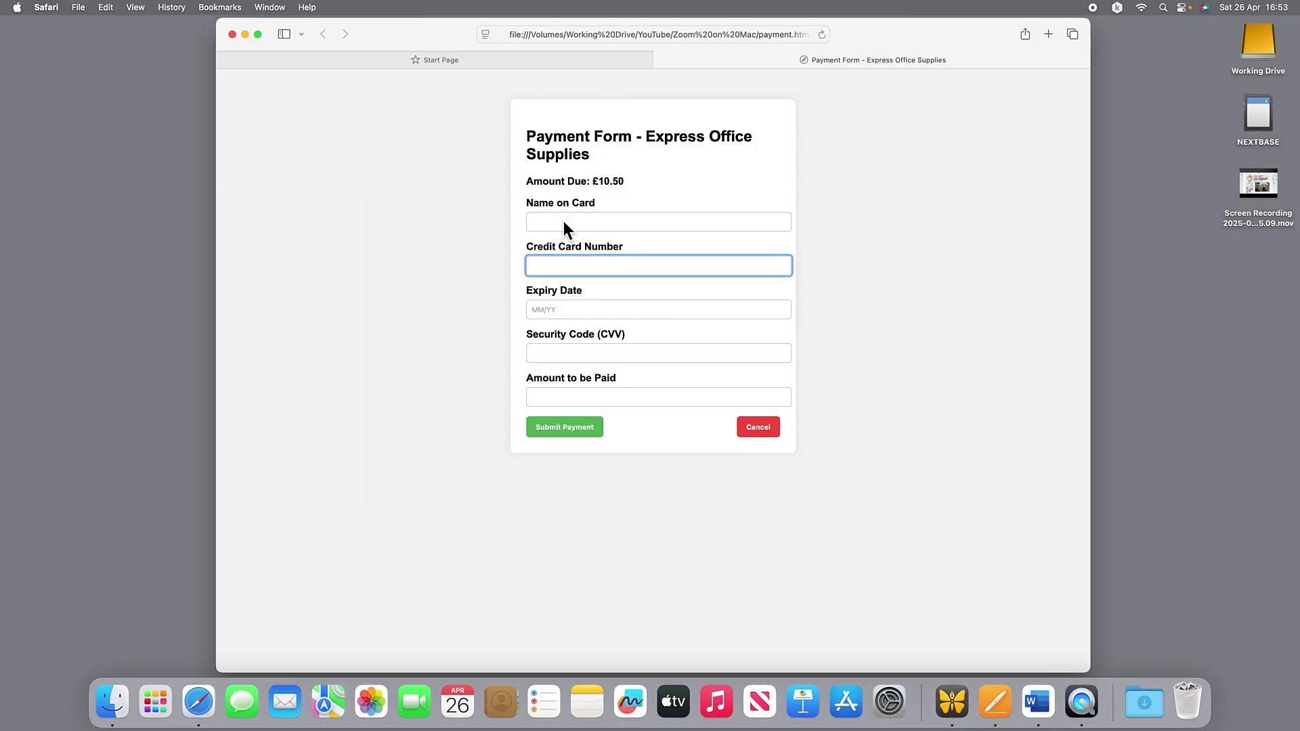
{"action": "left_click", "coordinate": [563, 221]}
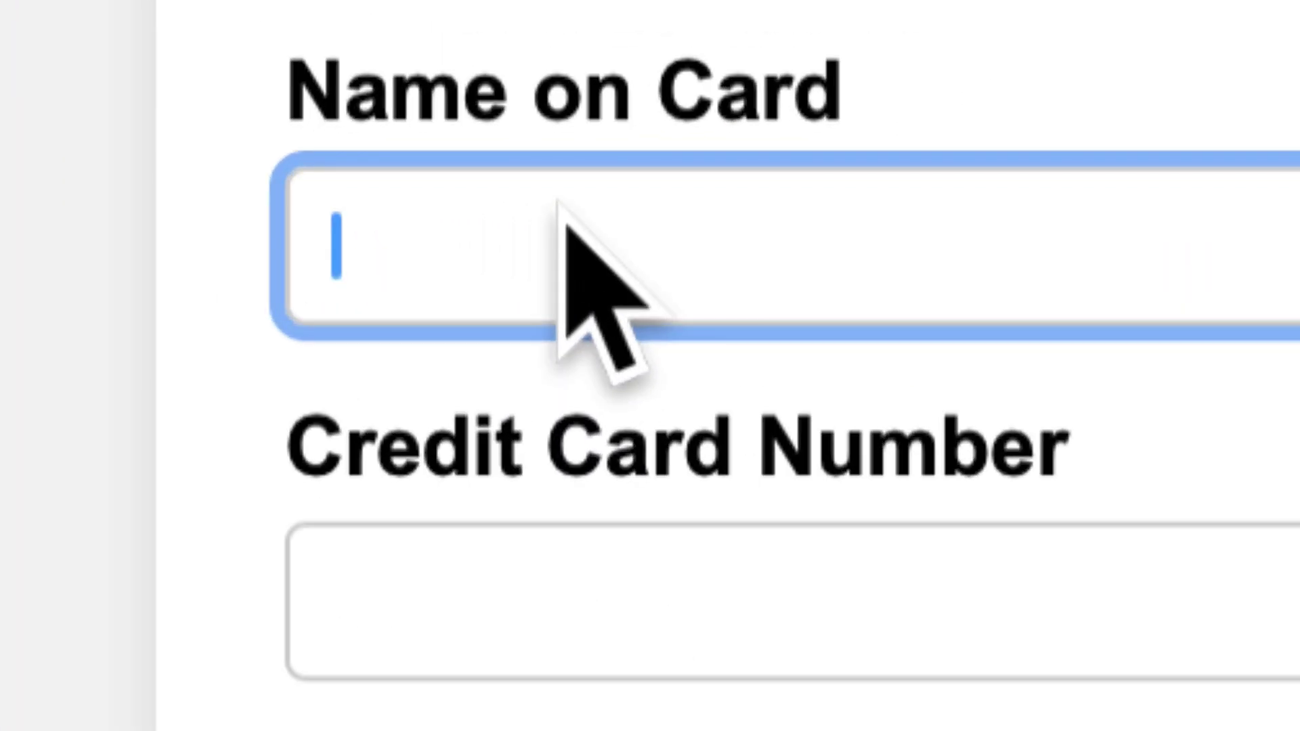
{"action": "type", "text": "Joh"}
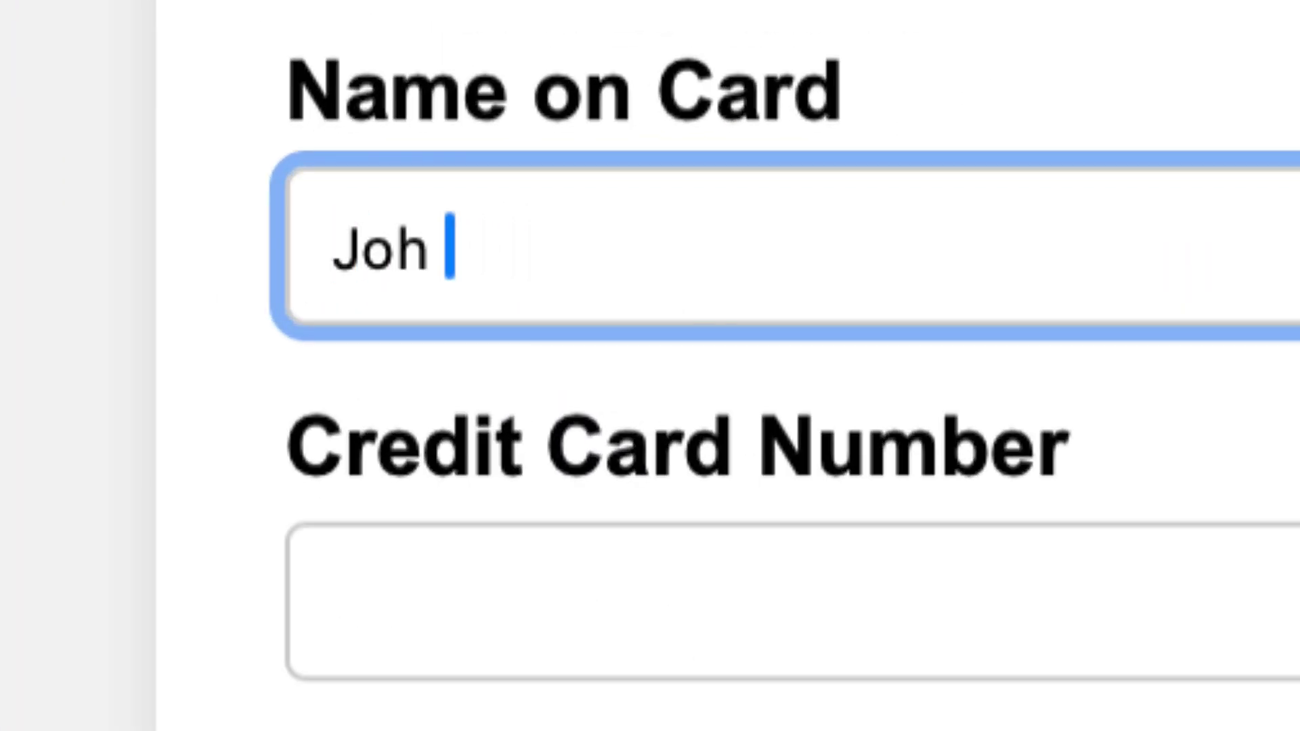
{"action": "key", "text": "BackSpace"}
{"action": "type", "text": "n Smith"}
Fill in the card number, expiry 12/03, the security code and amount 10.50
{"action": "key", "text": "Tab"}
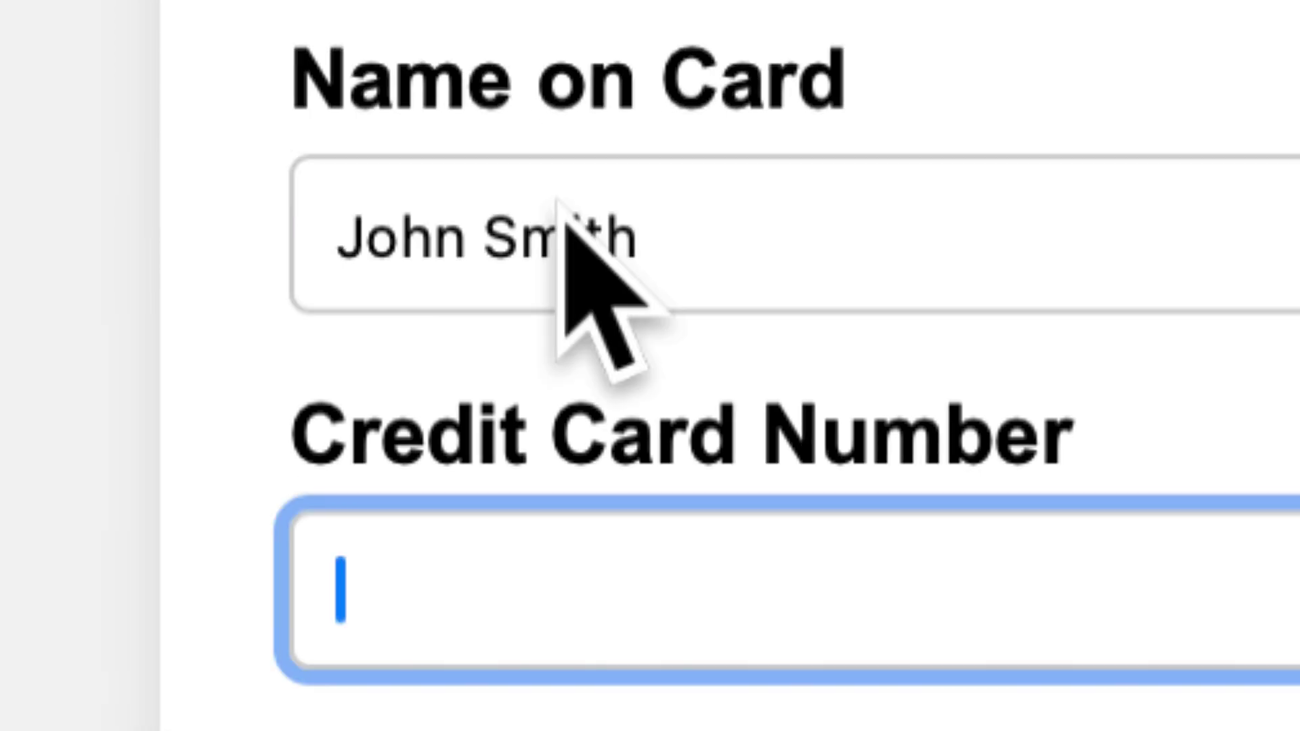
{"action": "type", "text": "12345"}
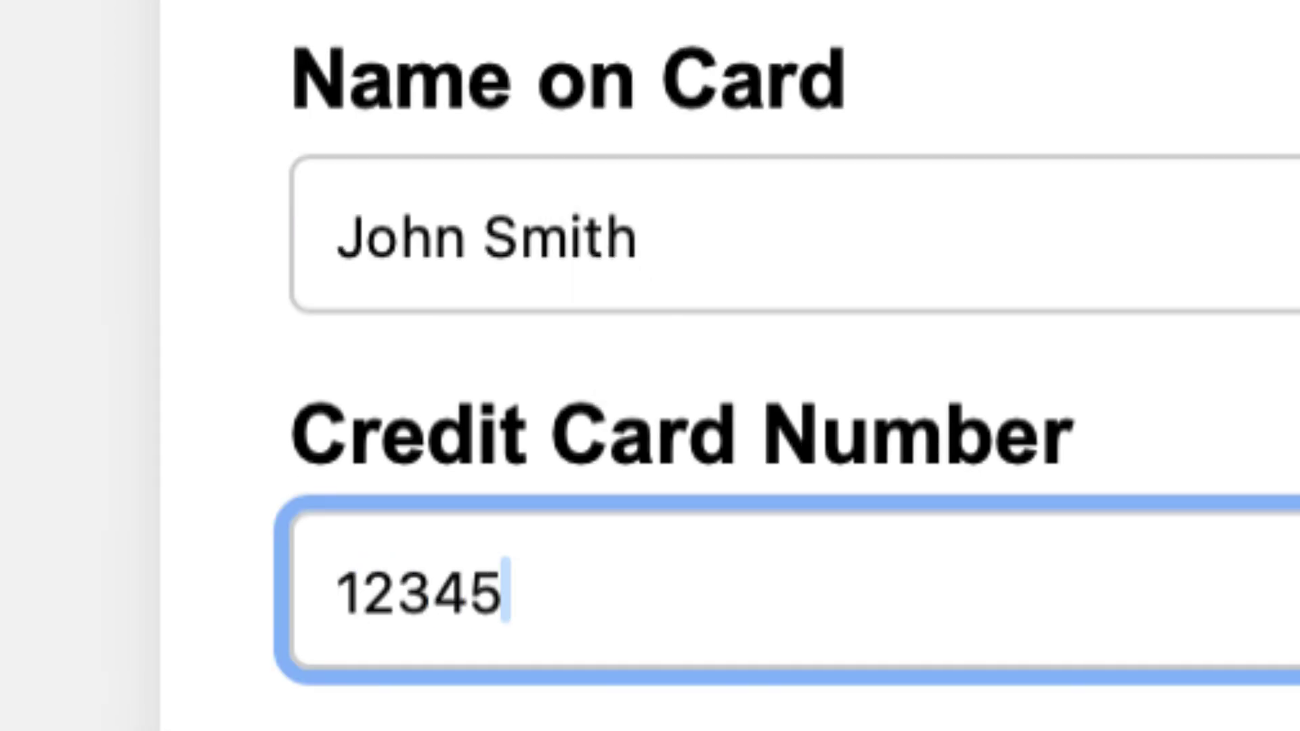
{"action": "key", "text": "Tab"}
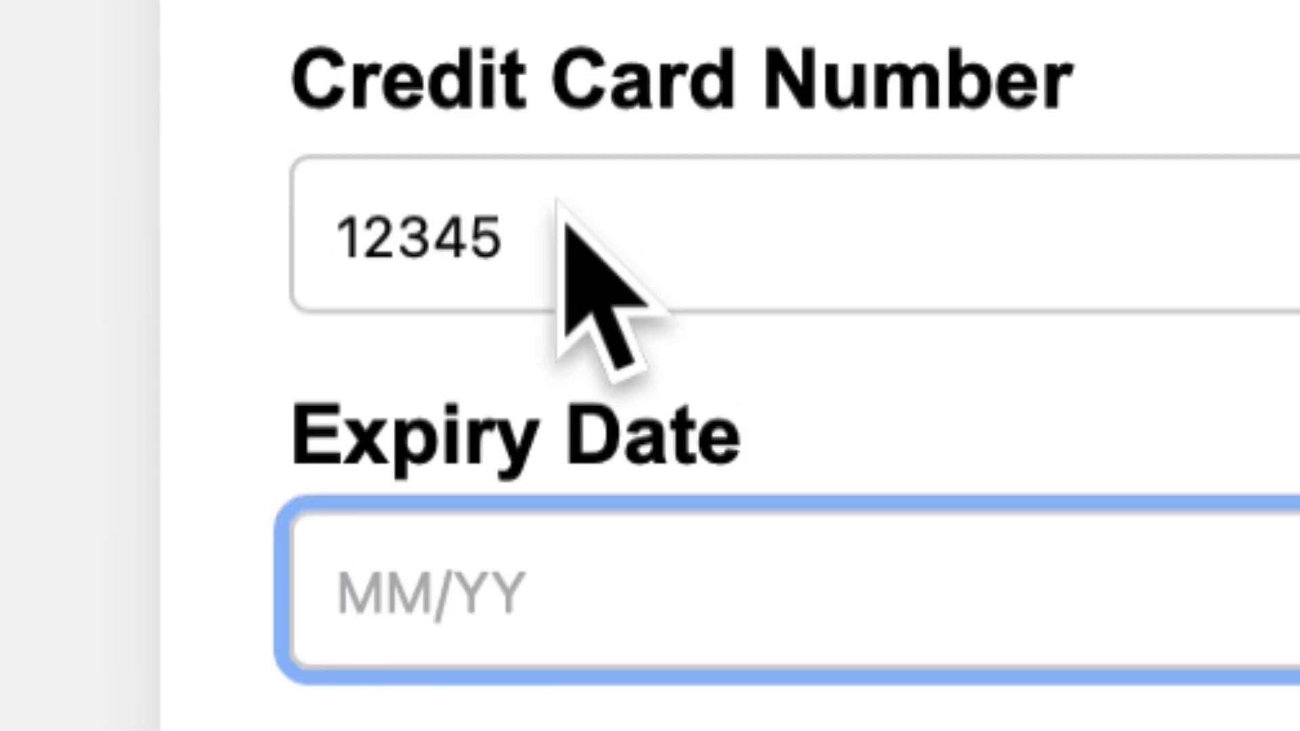
{"action": "type", "text": "12/0"}
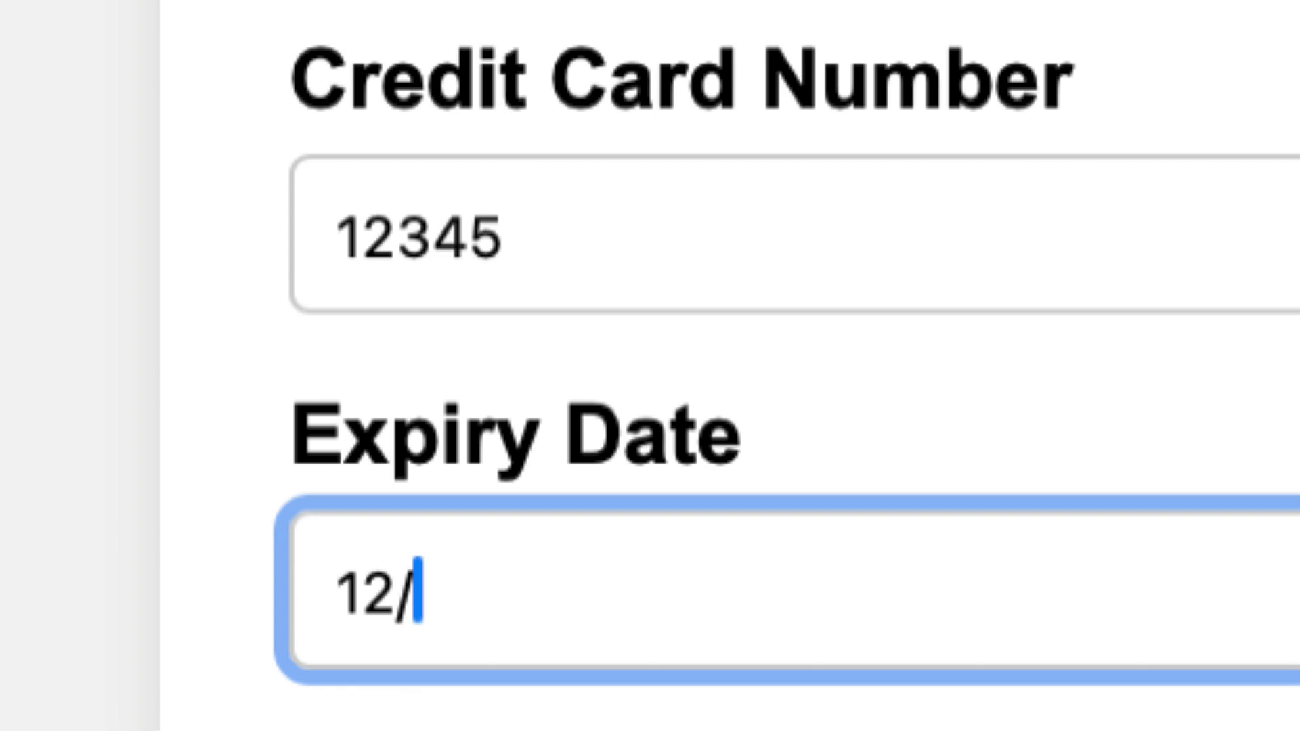
{"action": "type", "text": "3"}
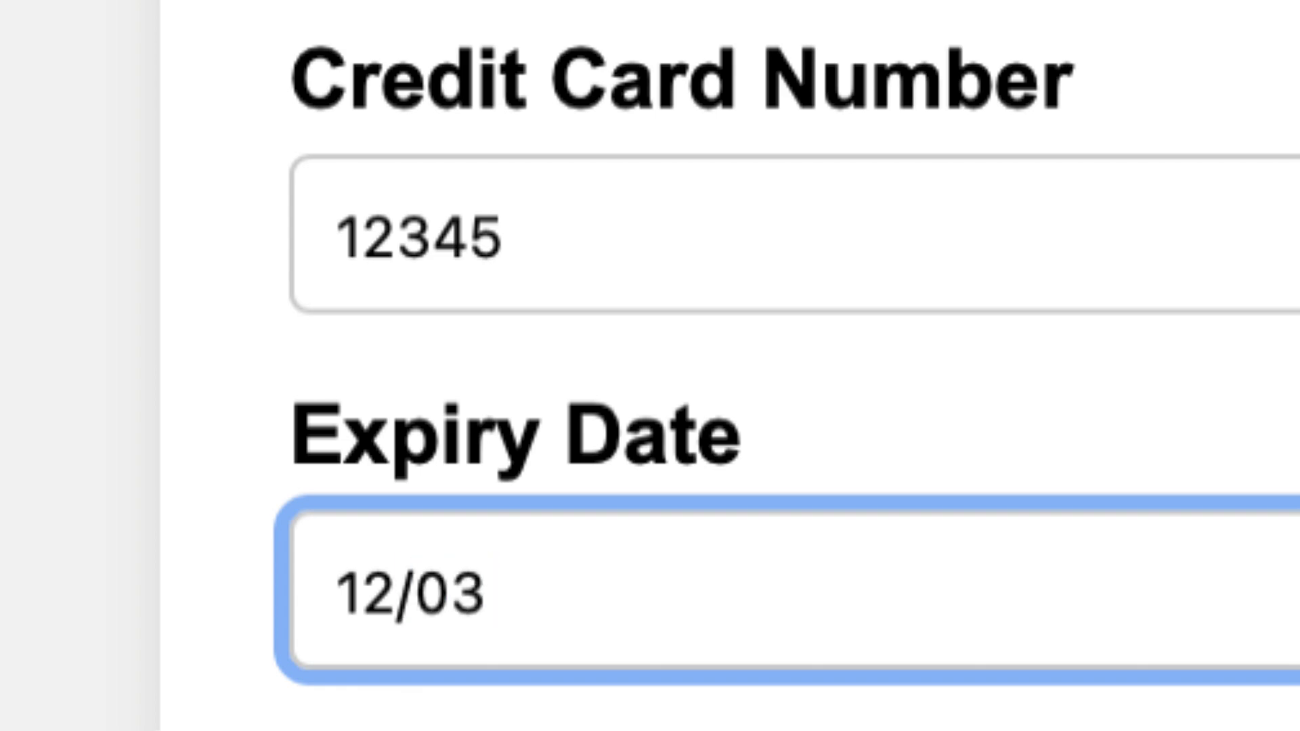
{"action": "key", "text": "Tab"}
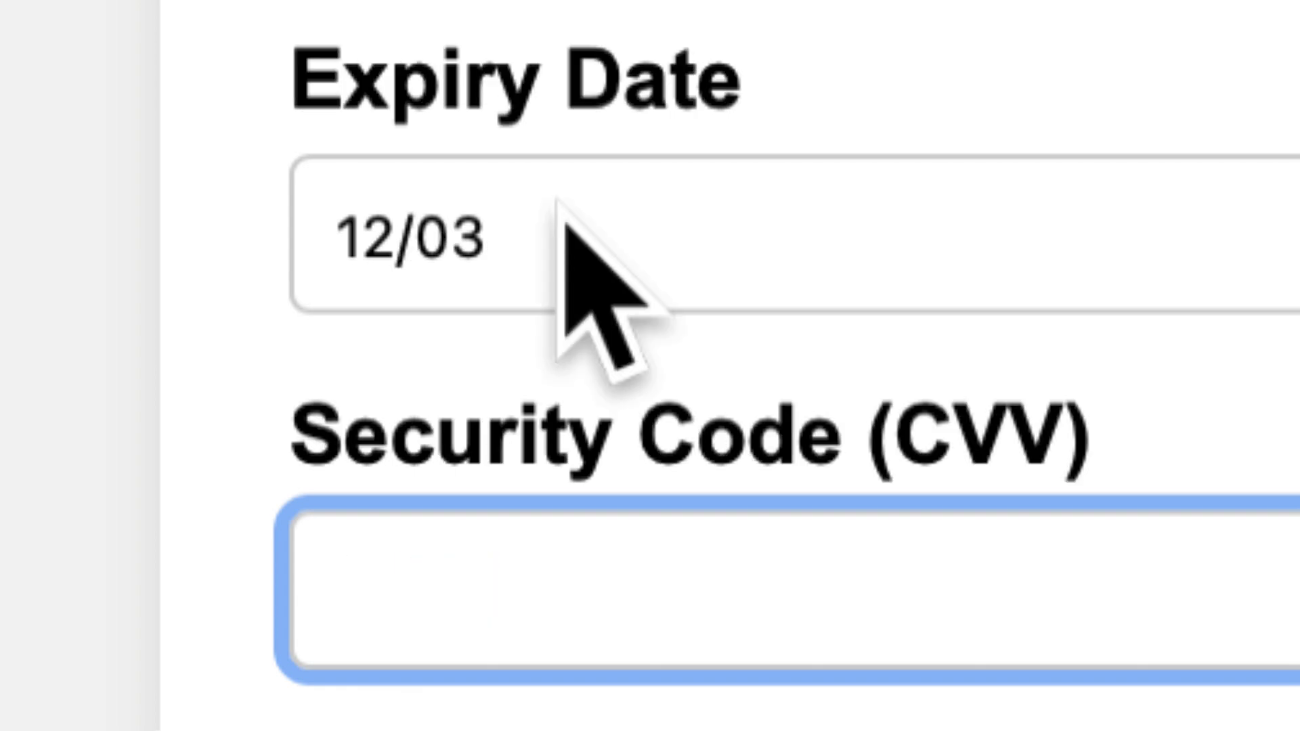
{"action": "type", "text": "1234"}
{"action": "key", "text": "Tab"}
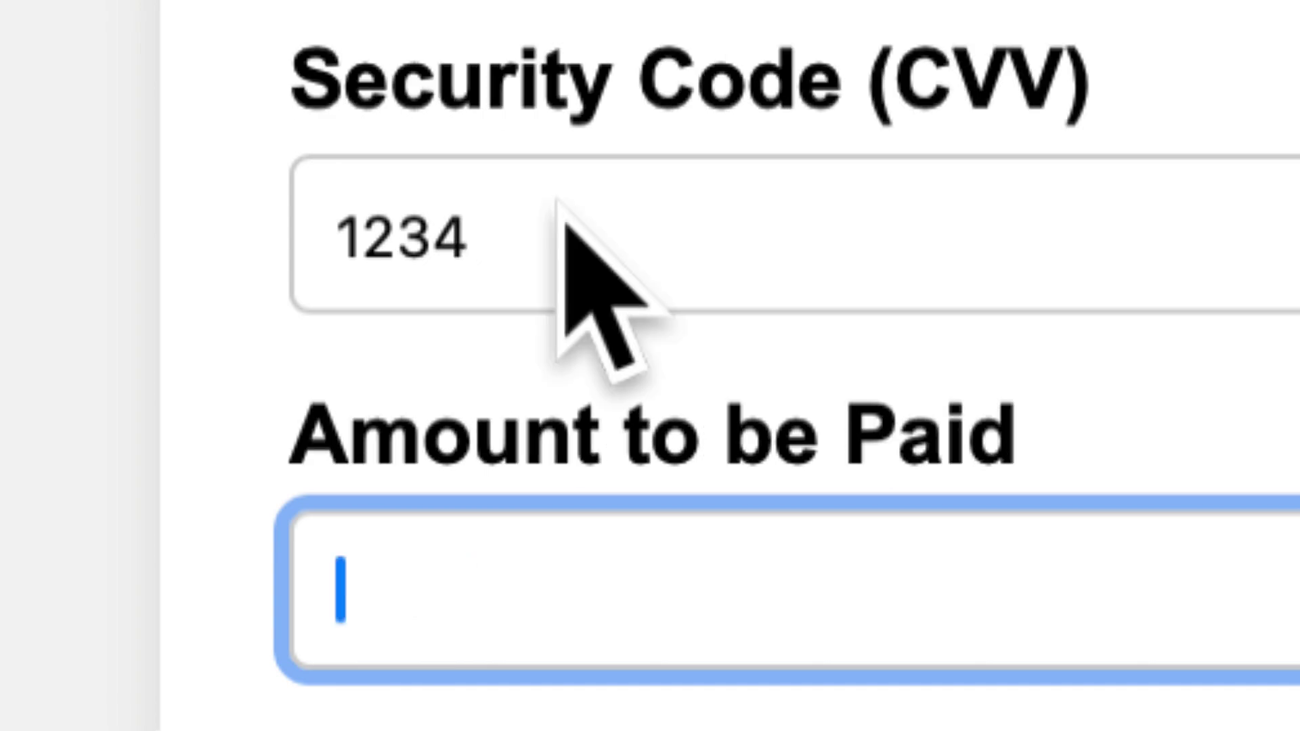
{"action": "type", "text": "10.50"}
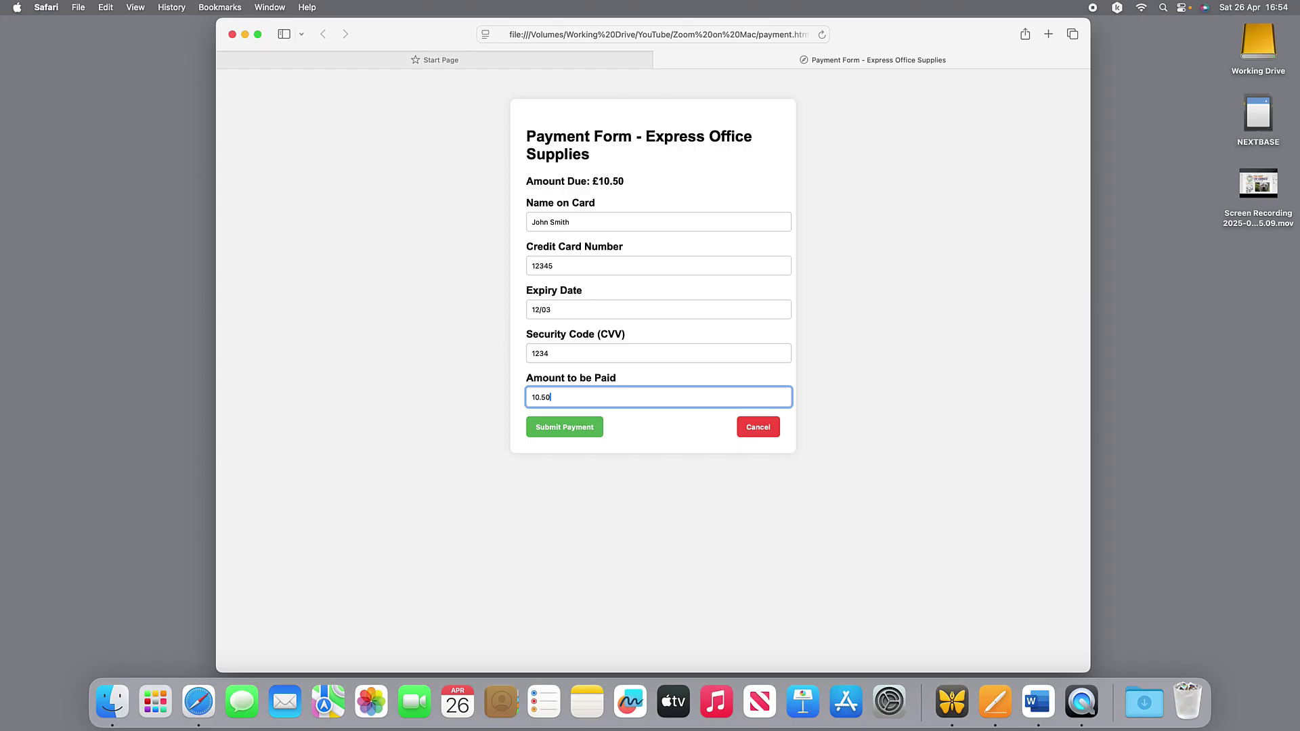
{"action": "left_click", "coordinate": [16, 8]}
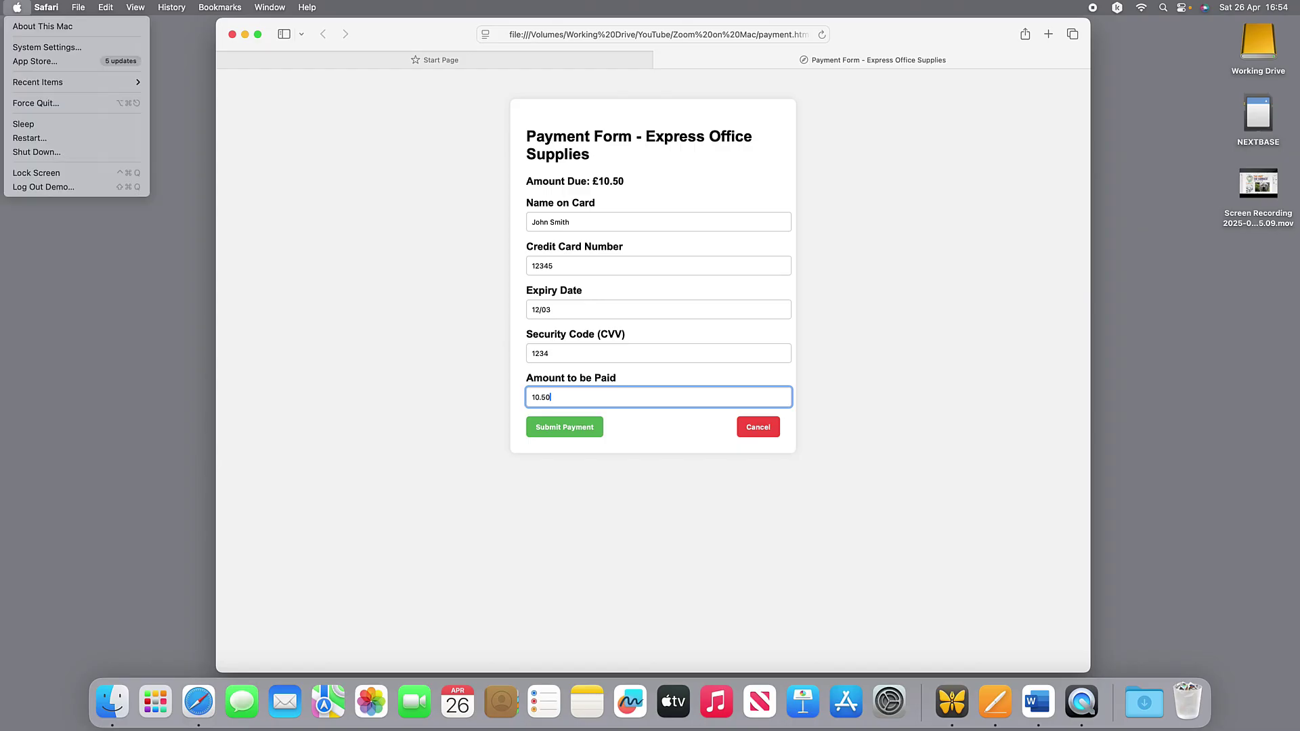
Change the Accessibility > Zoom style pop-up from Full Screen to Split Screen
{"action": "left_click", "coordinate": [47, 47]}
{"action": "left_click", "coordinate": [456, 311]}
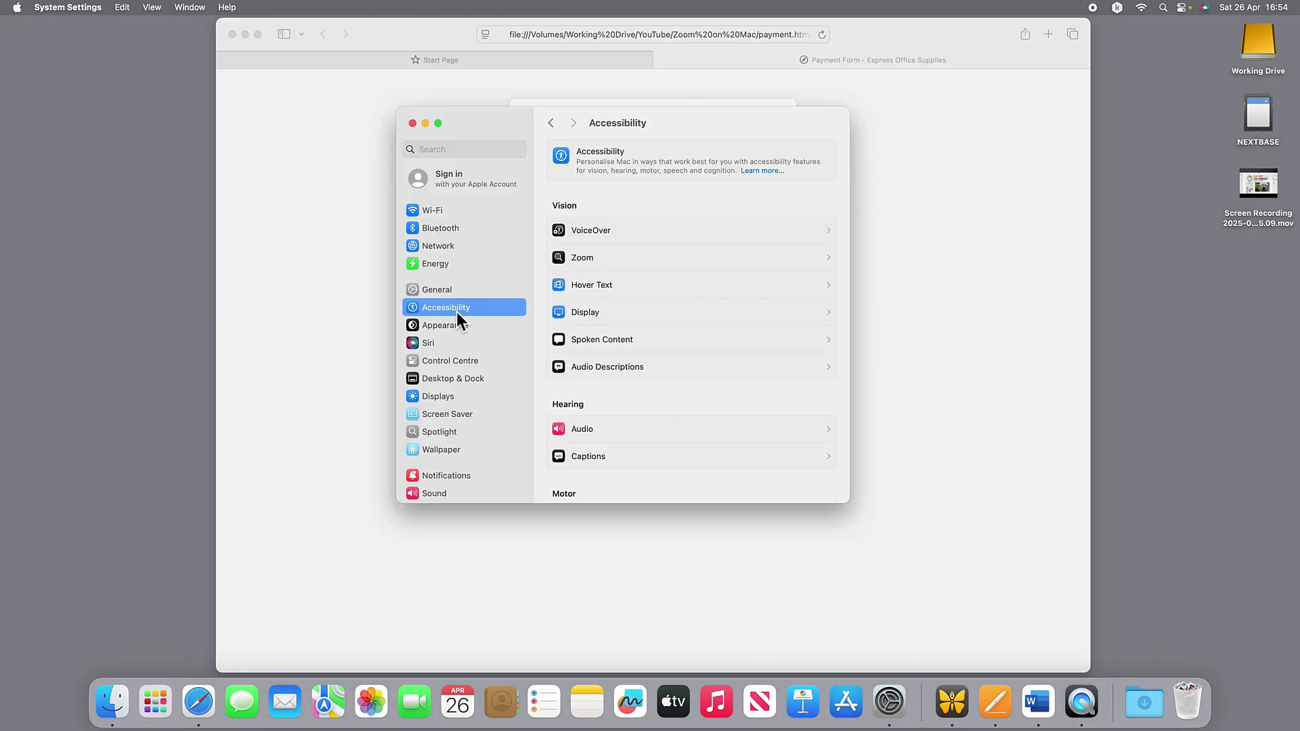
{"action": "left_click", "coordinate": [602, 261]}
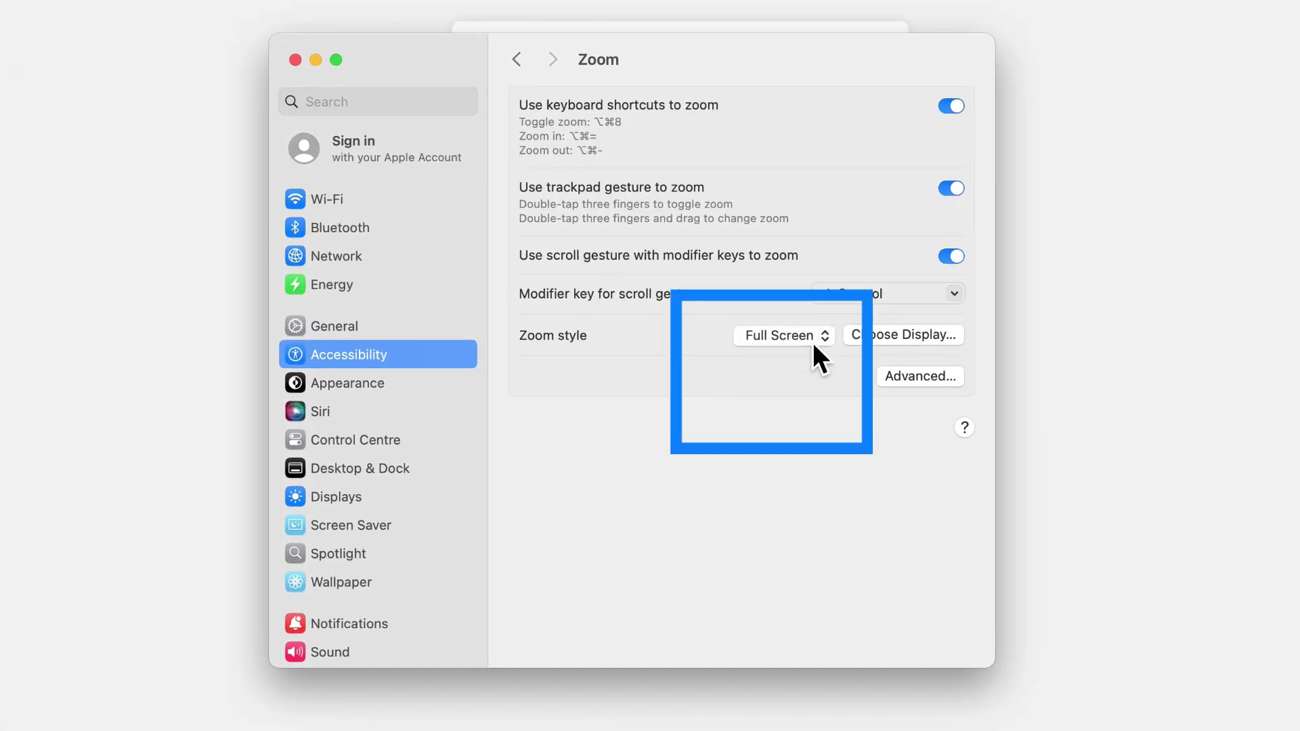
{"action": "left_click", "coordinate": [801, 344]}
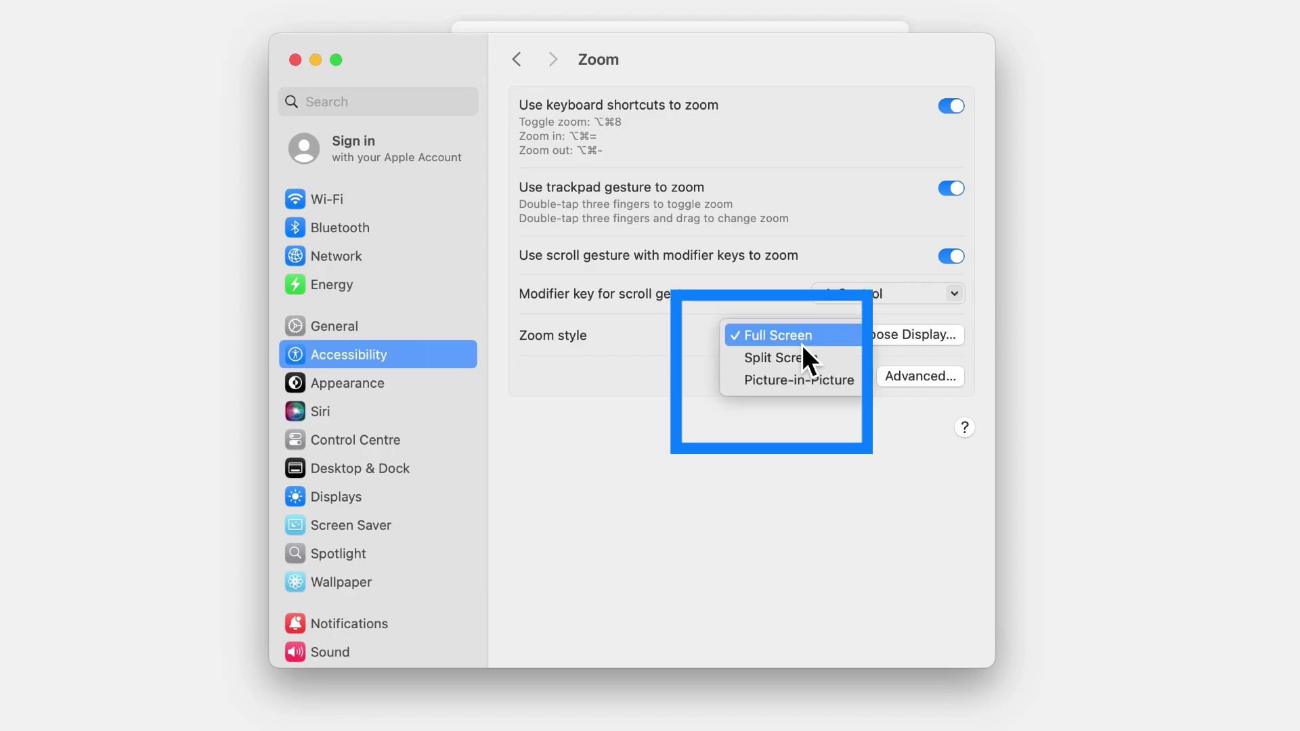
{"action": "left_click", "coordinate": [802, 358]}
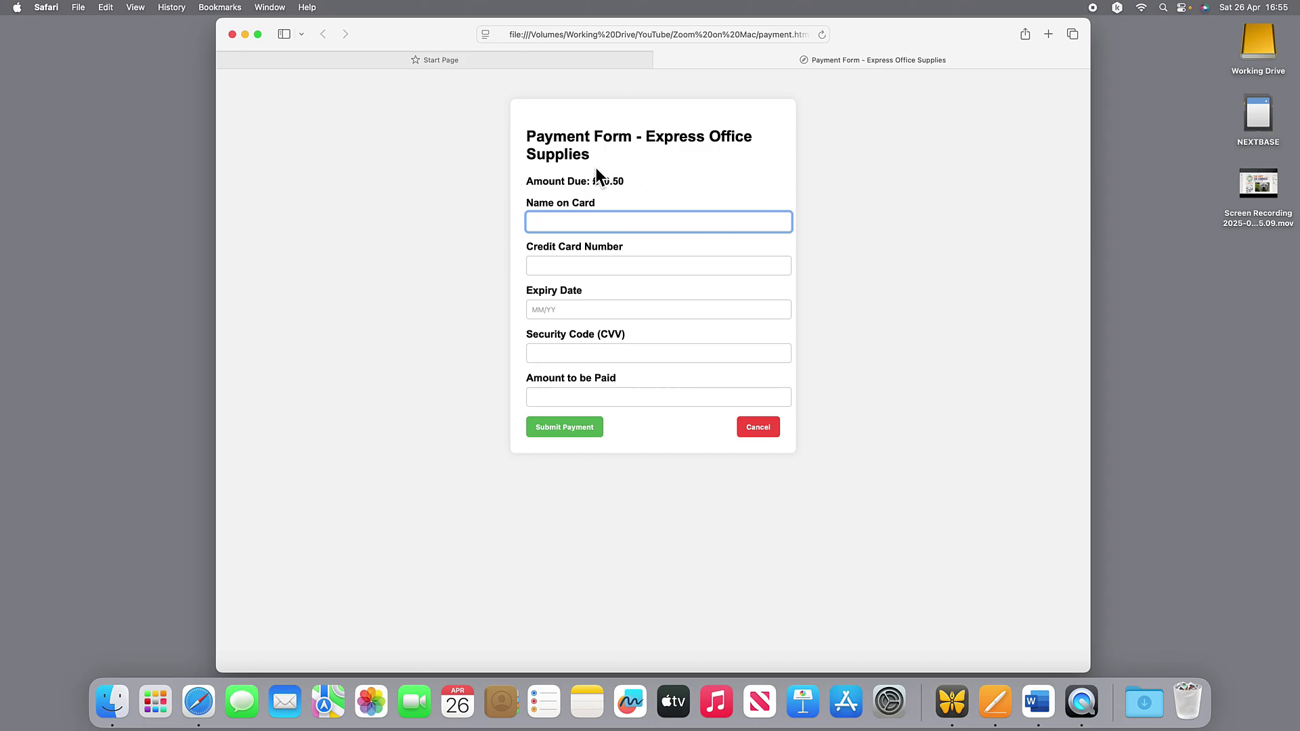
Toggle split-screen zoom on with Option-Command-8, then enter the cardholder's name, card number and expiry 10/27
{"action": "key", "text": "alt+super+8"}
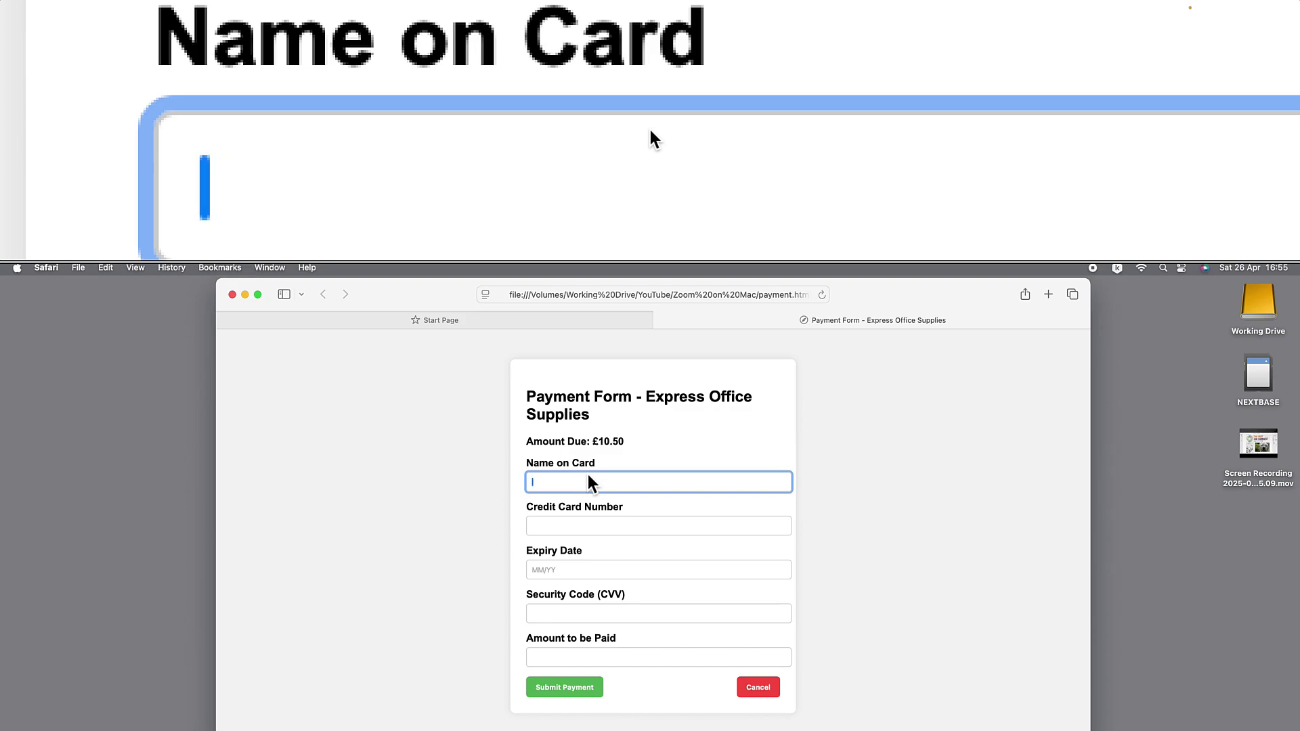
{"action": "type", "text": "John Smith"}
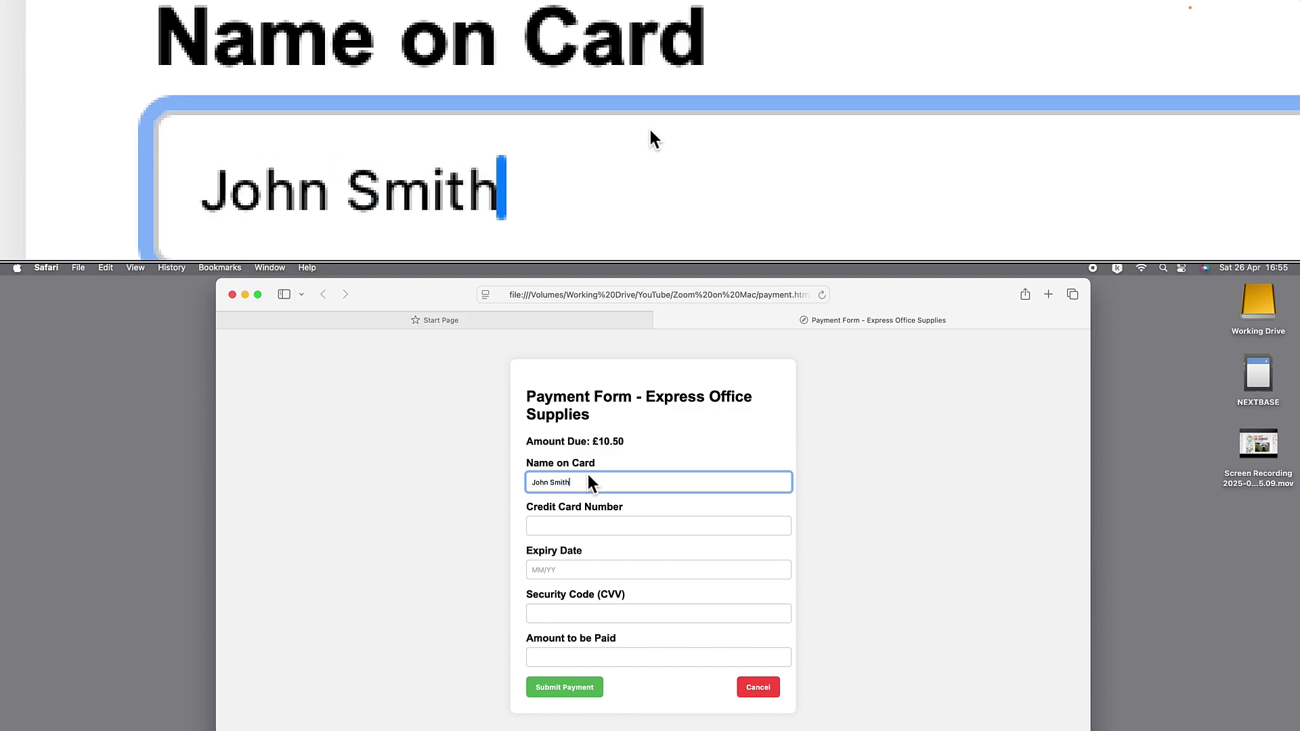
{"action": "left_click", "coordinate": [589, 526]}
{"action": "type", "text": "1234"}
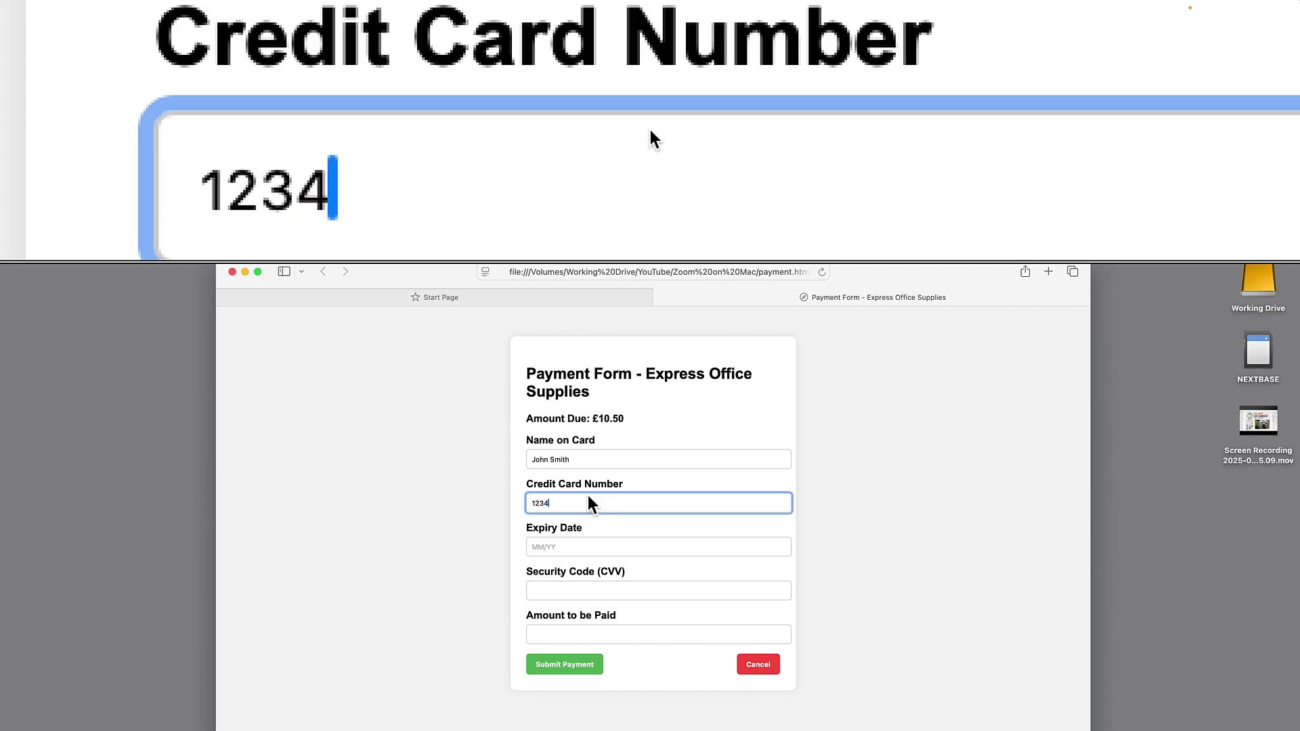
{"action": "type", "text": "5"}
{"action": "left_click", "coordinate": [589, 546]}
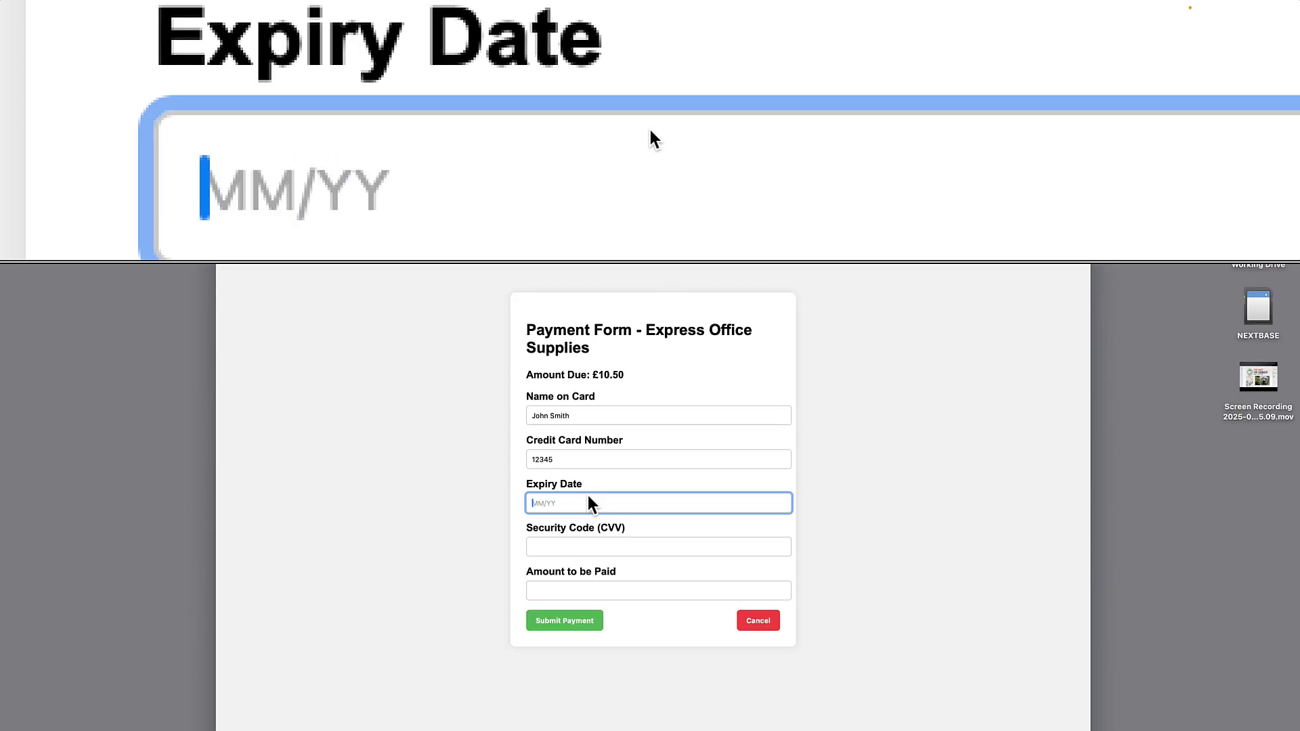
{"action": "type", "text": "10"}
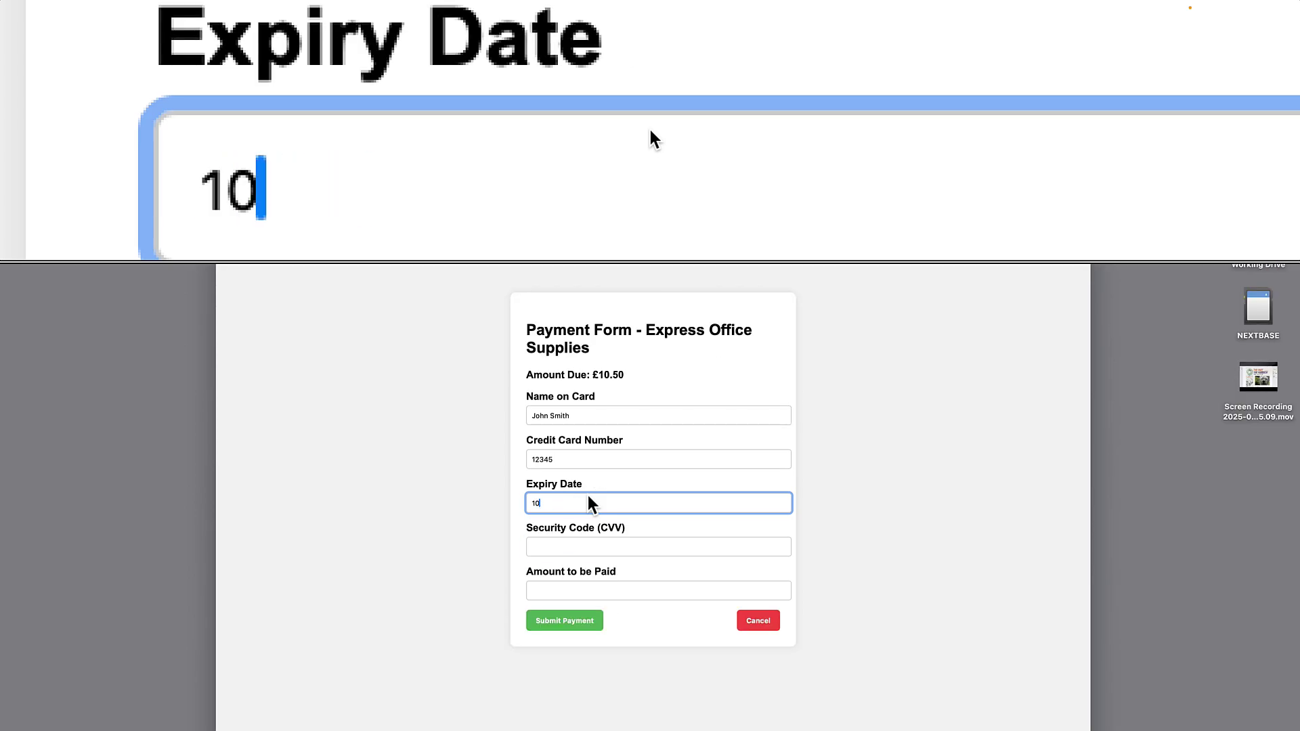
{"action": "type", "text": "/27"}
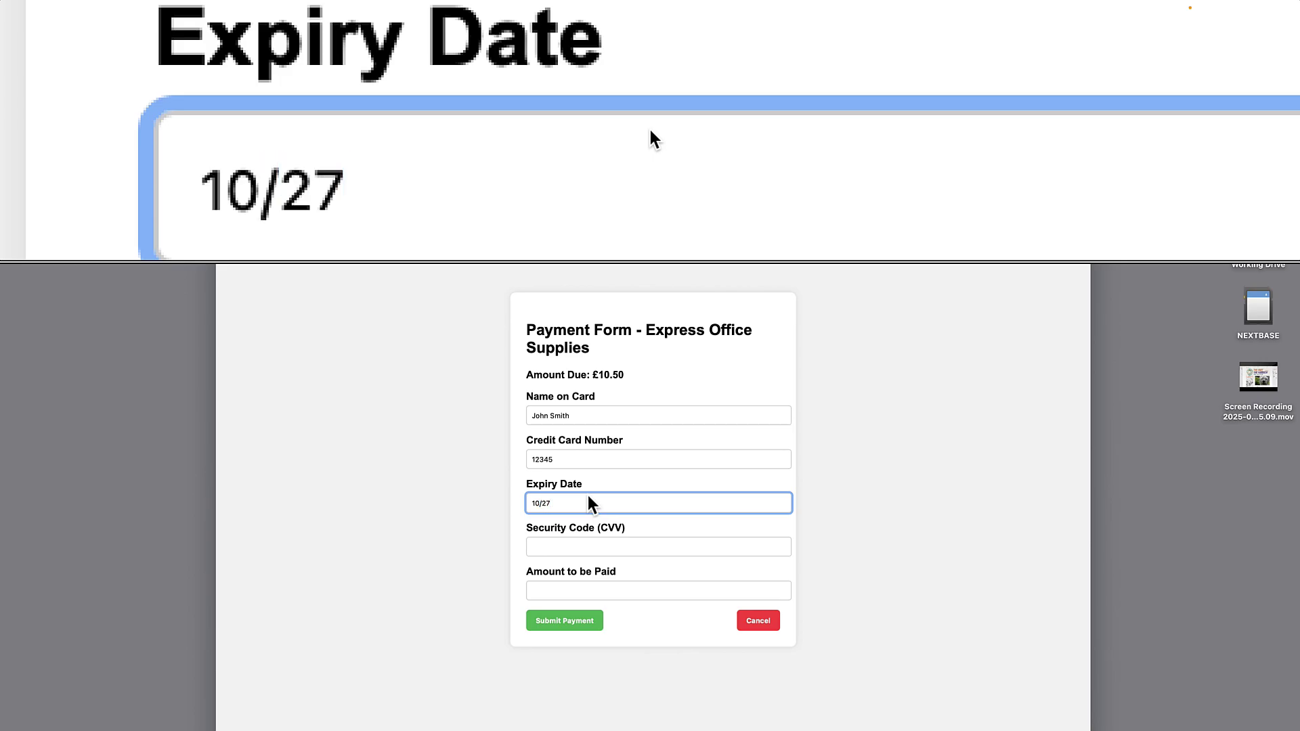
{"action": "left_click", "coordinate": [588, 546]}
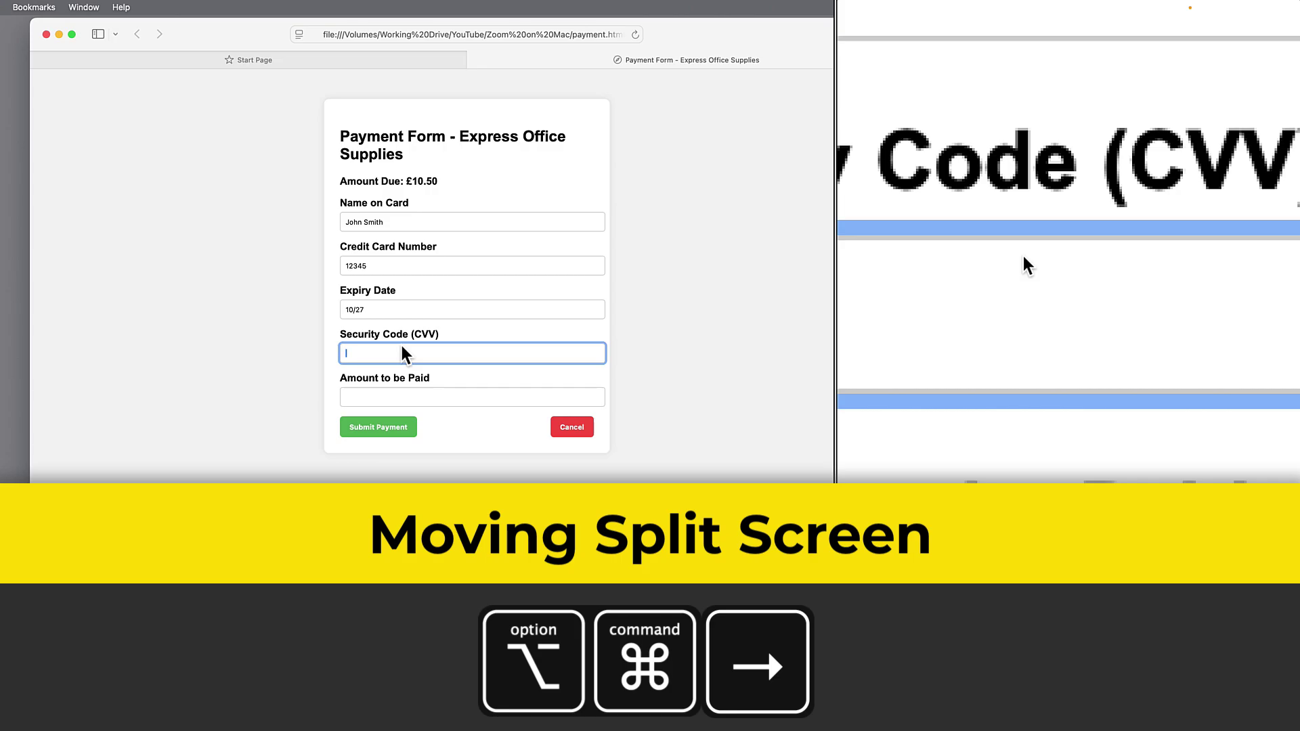
Move the magnified pane above the page, then enlarge and shrink it to fit
{"action": "key", "text": "alt+super+Up"}
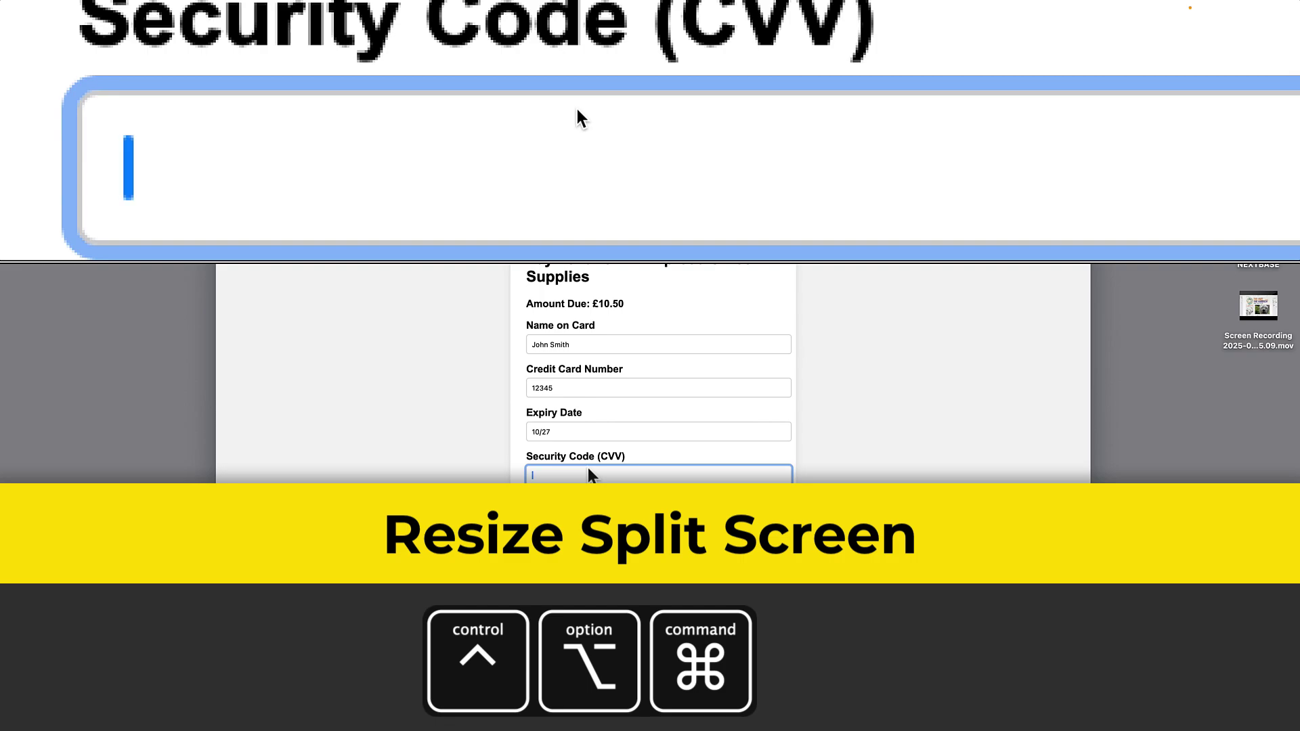
{"action": "key", "text": "ctrl+alt+super+Down"}
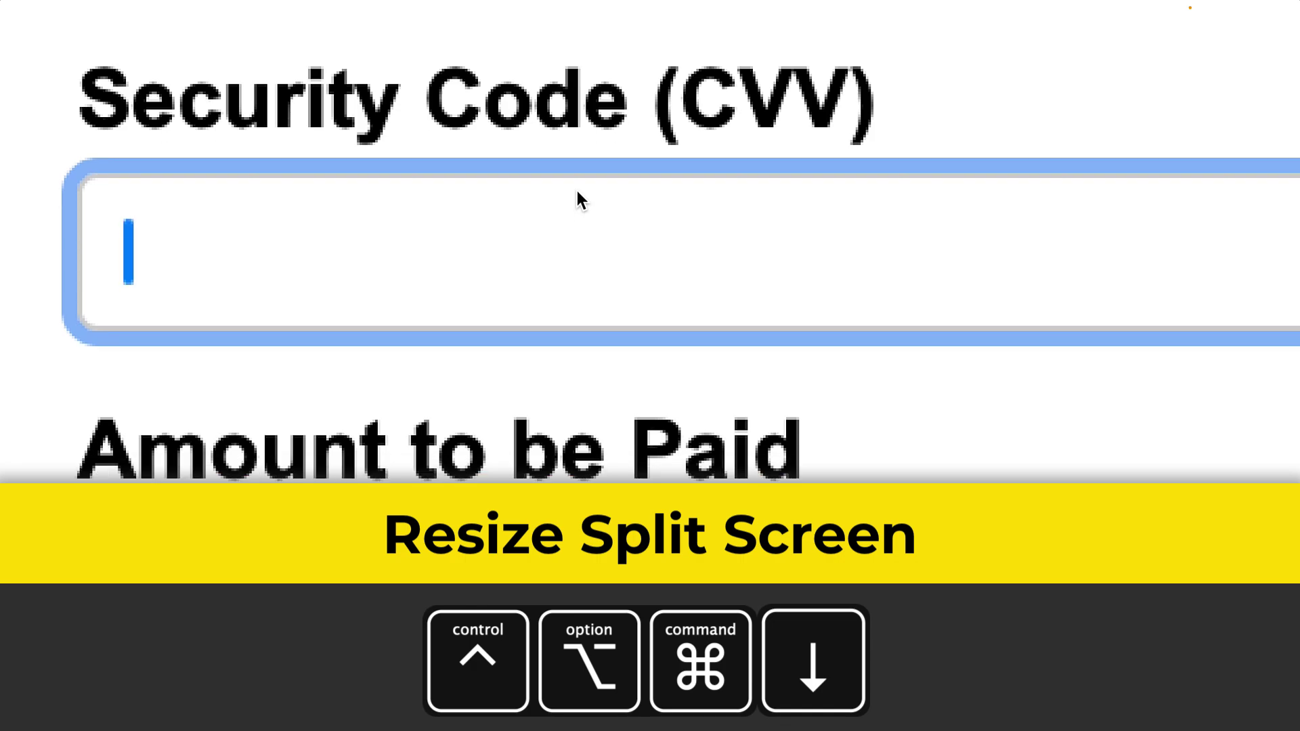
{"action": "key", "text": "ctrl+alt+super+Up"}
{"action": "key", "text": "ctrl+alt+super+Up"}
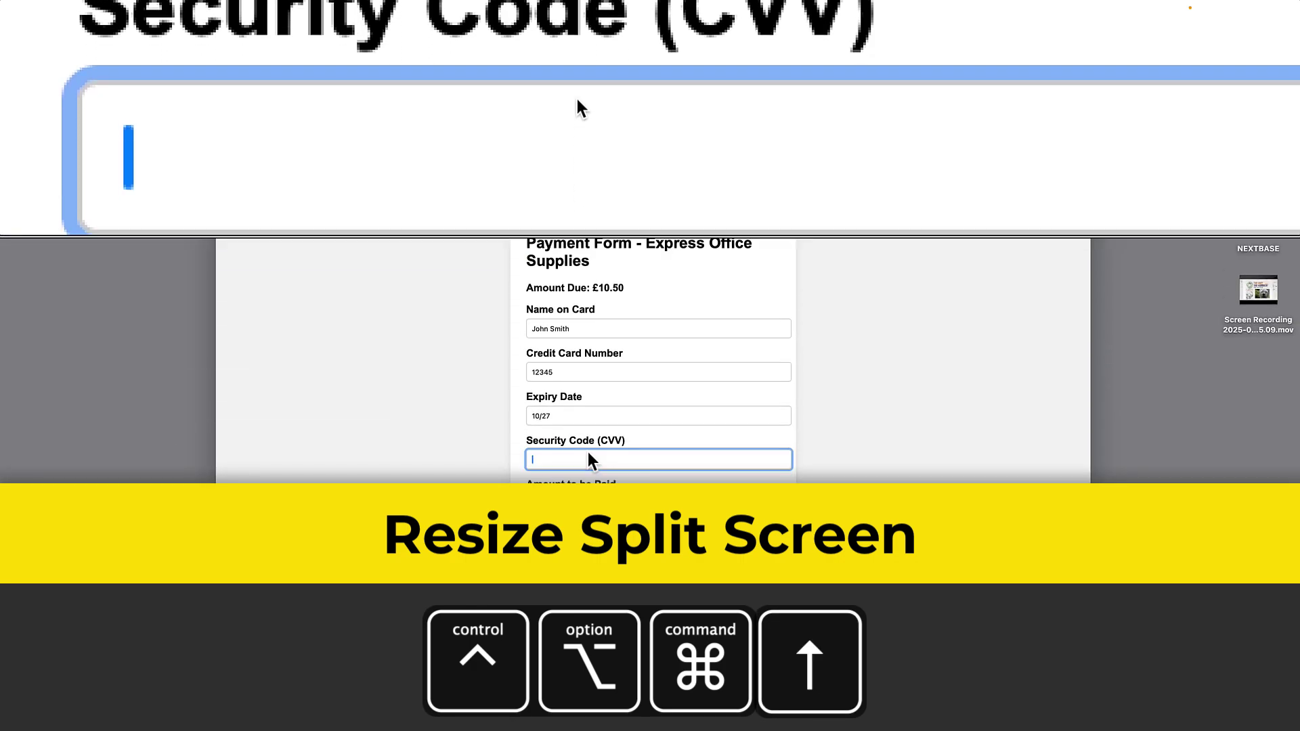